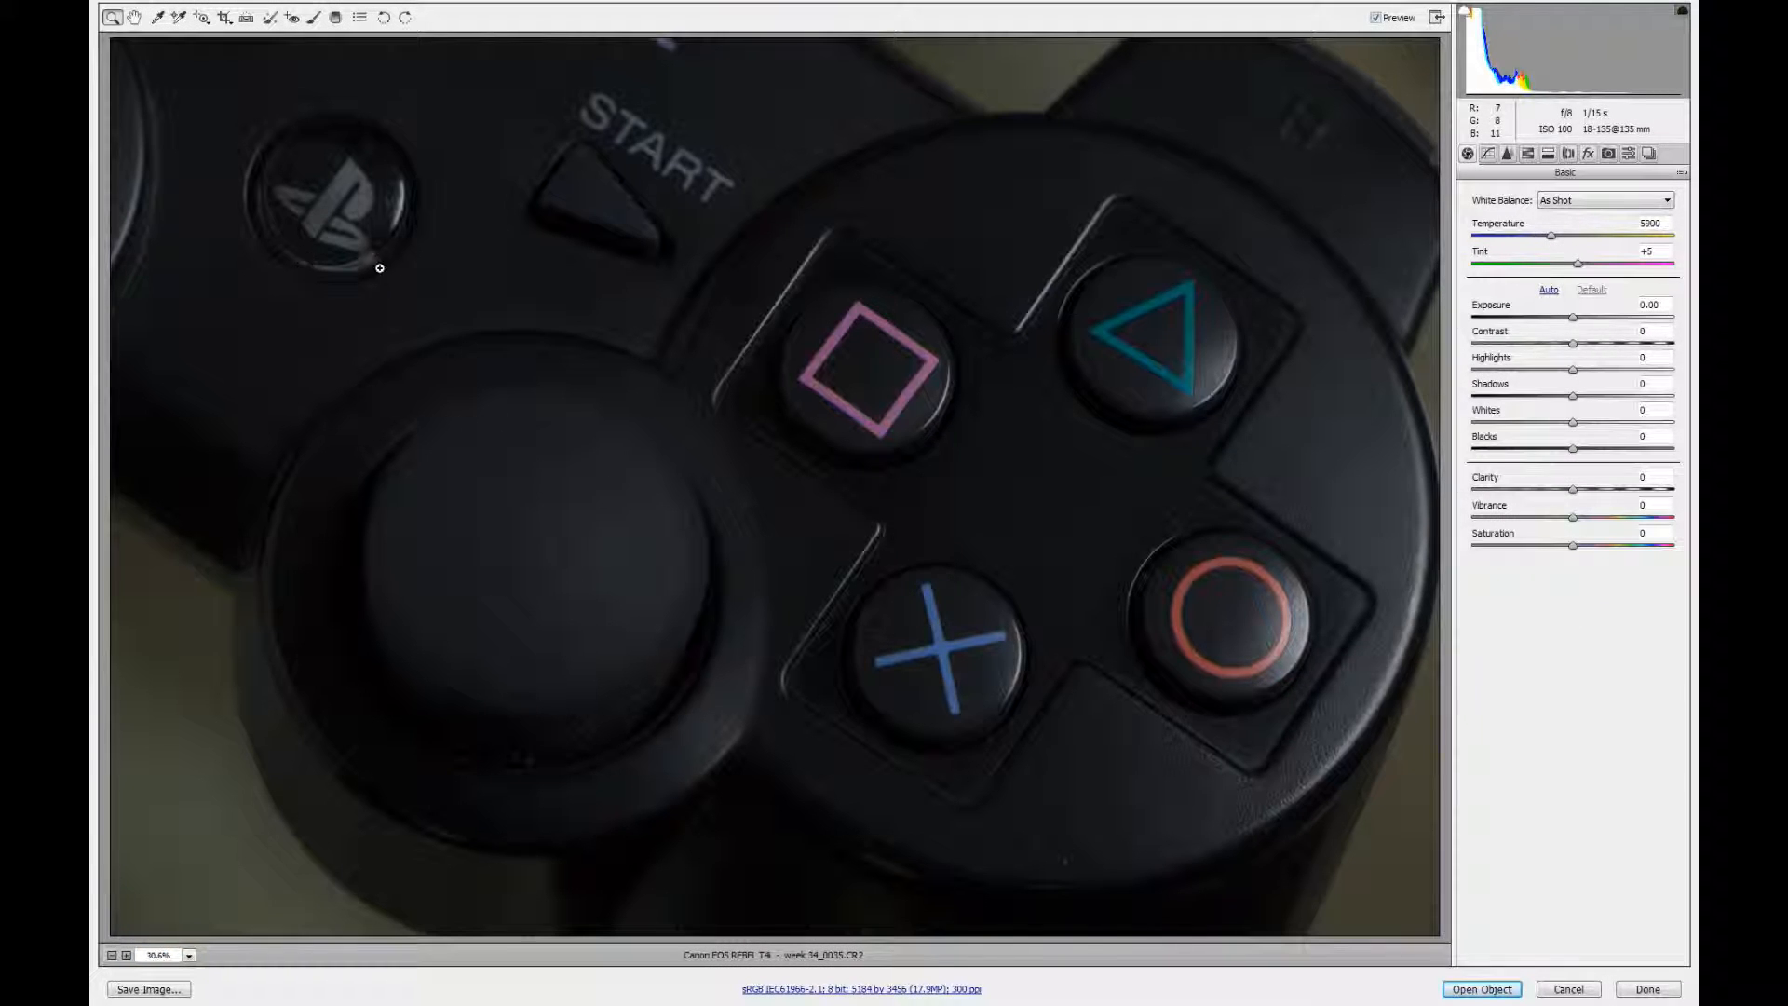
Examine the raw controller photo up close for dust and scratches on the surface around the four symbol buttons
left_click(956, 461)
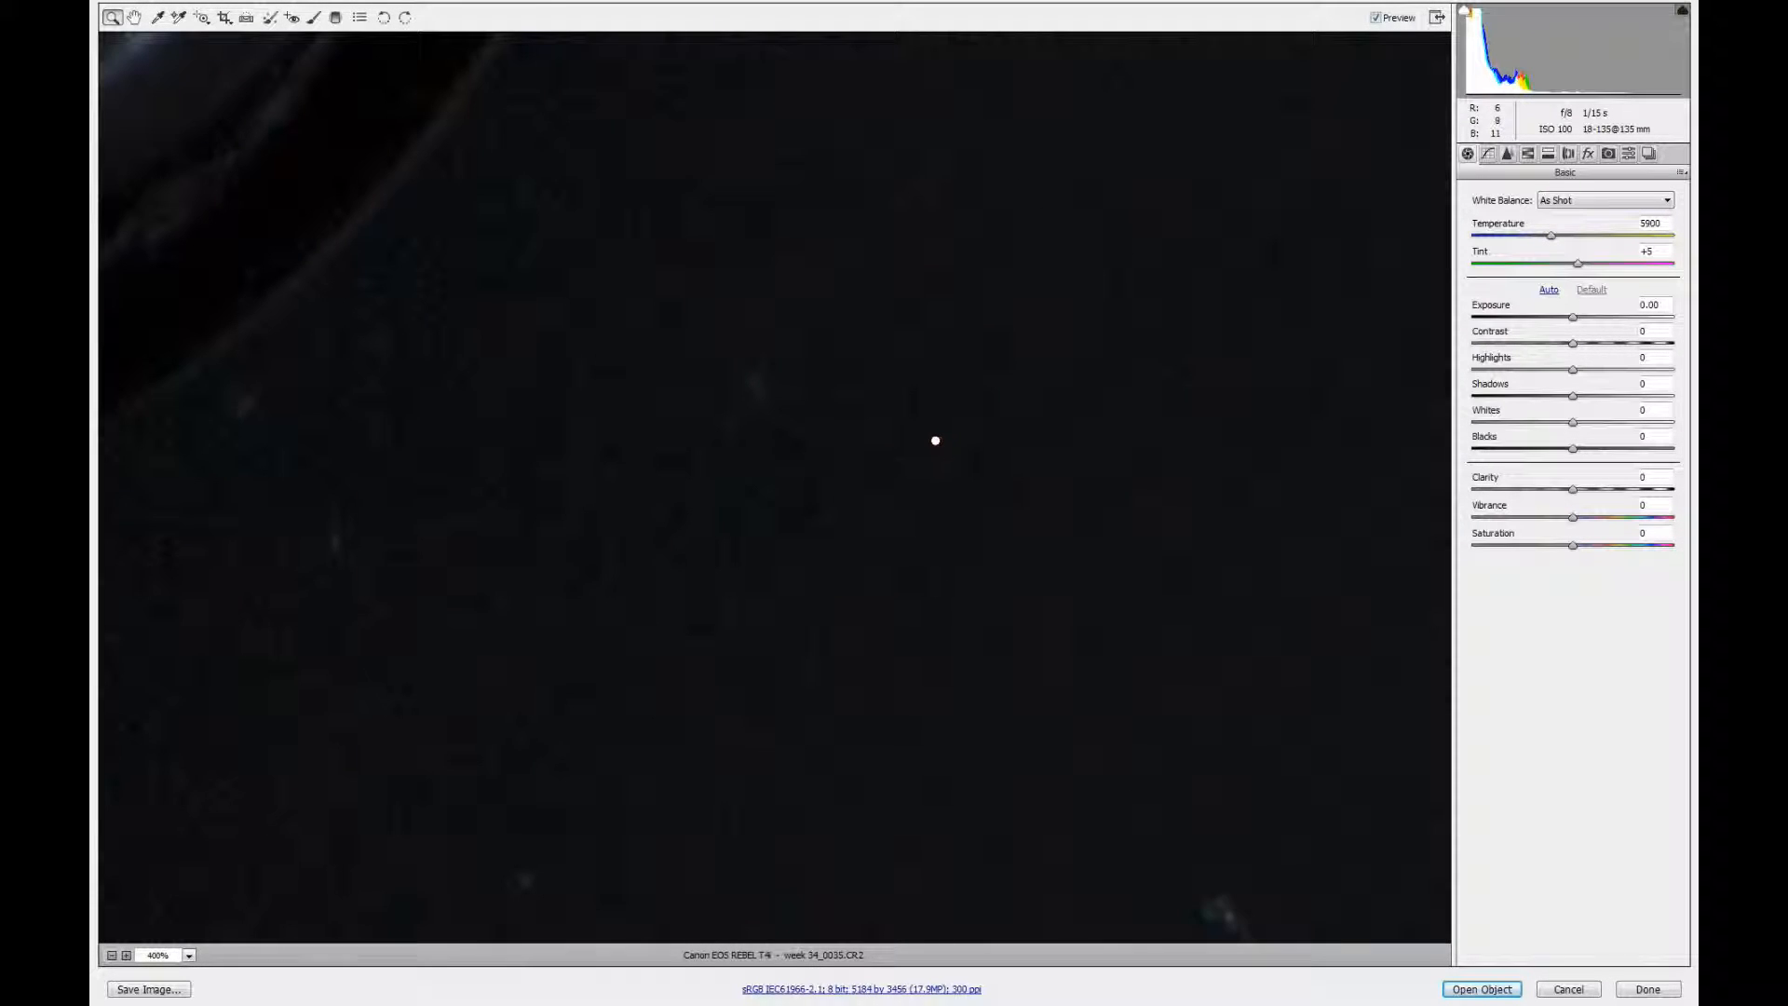
left_click(934, 420)
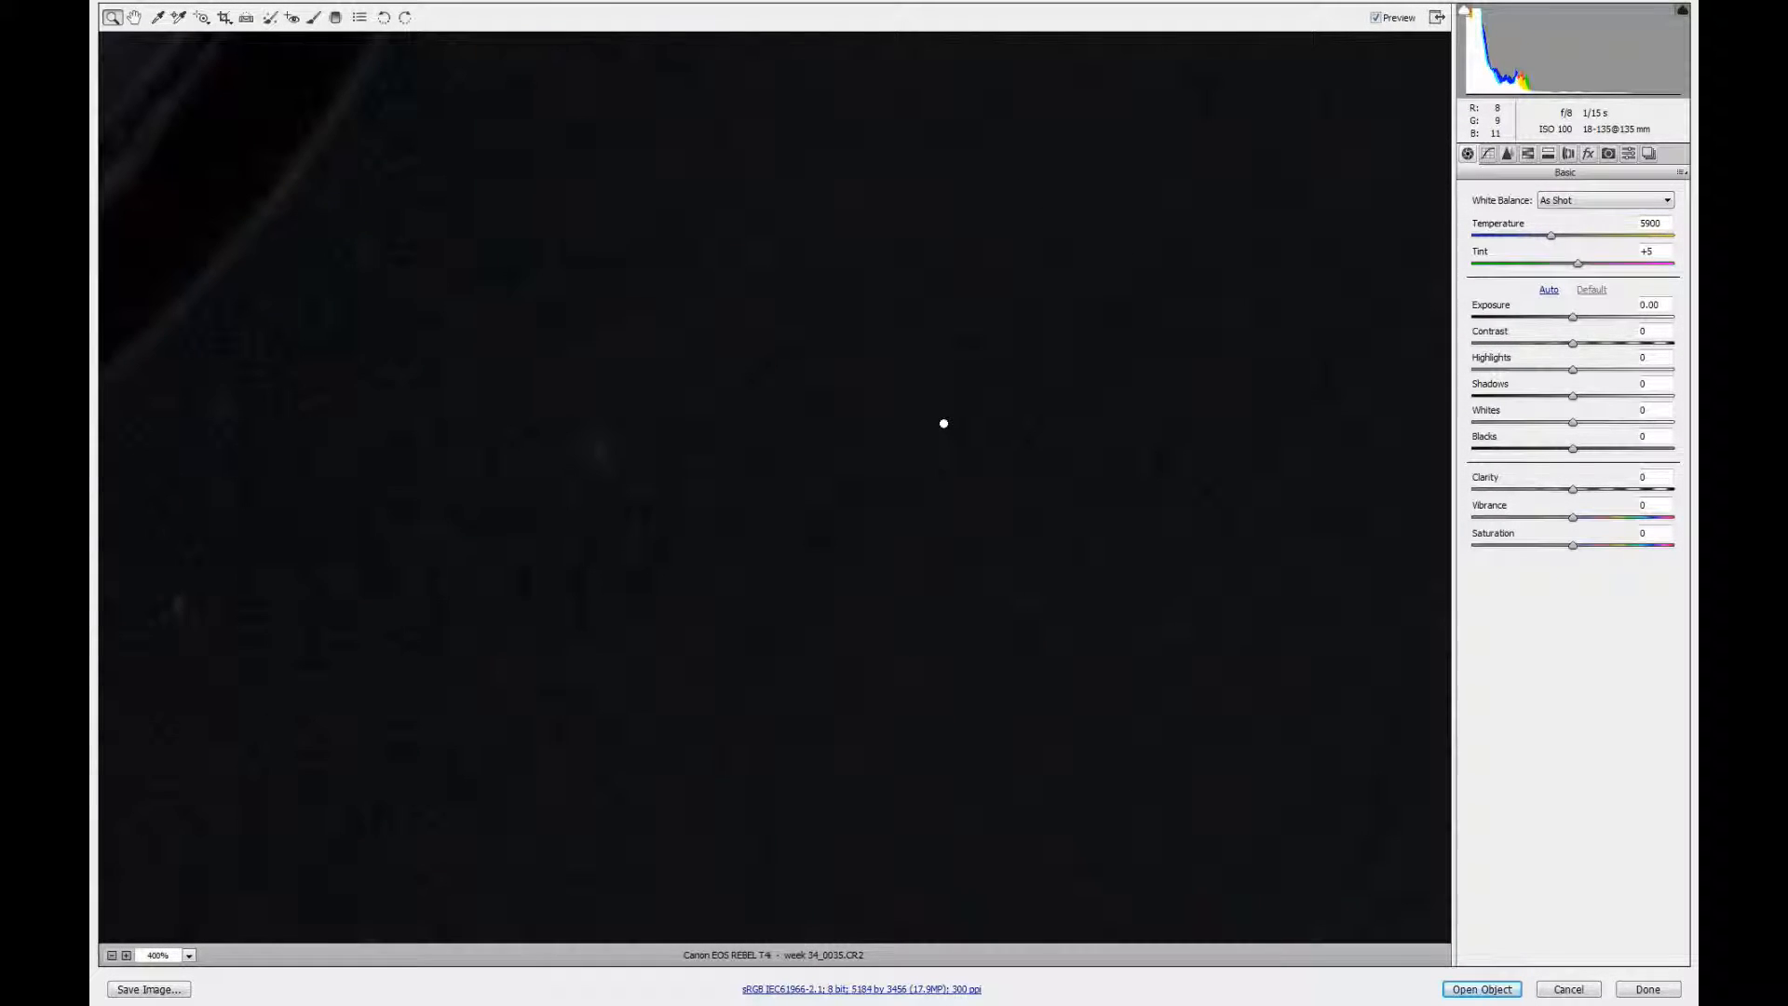
key("ctrl+minus")
key("ctrl+minus")
key("ctrl+minus")
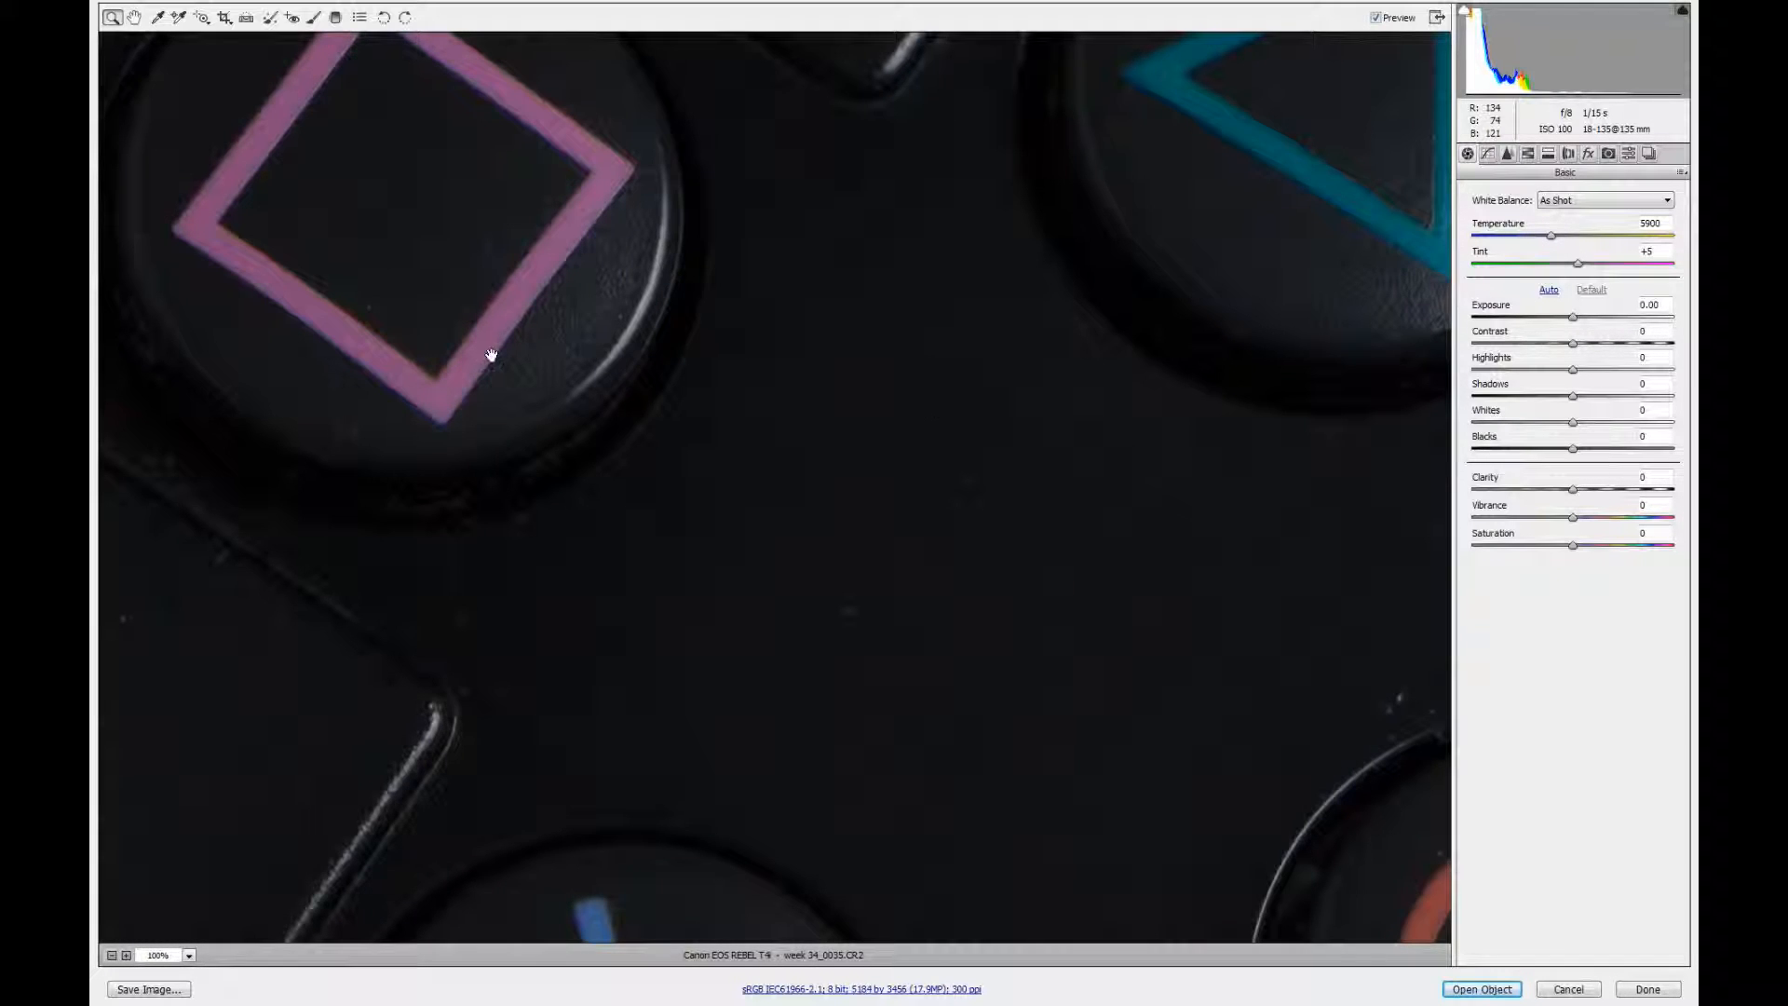
left_click_drag(684, 415, 964, 630)
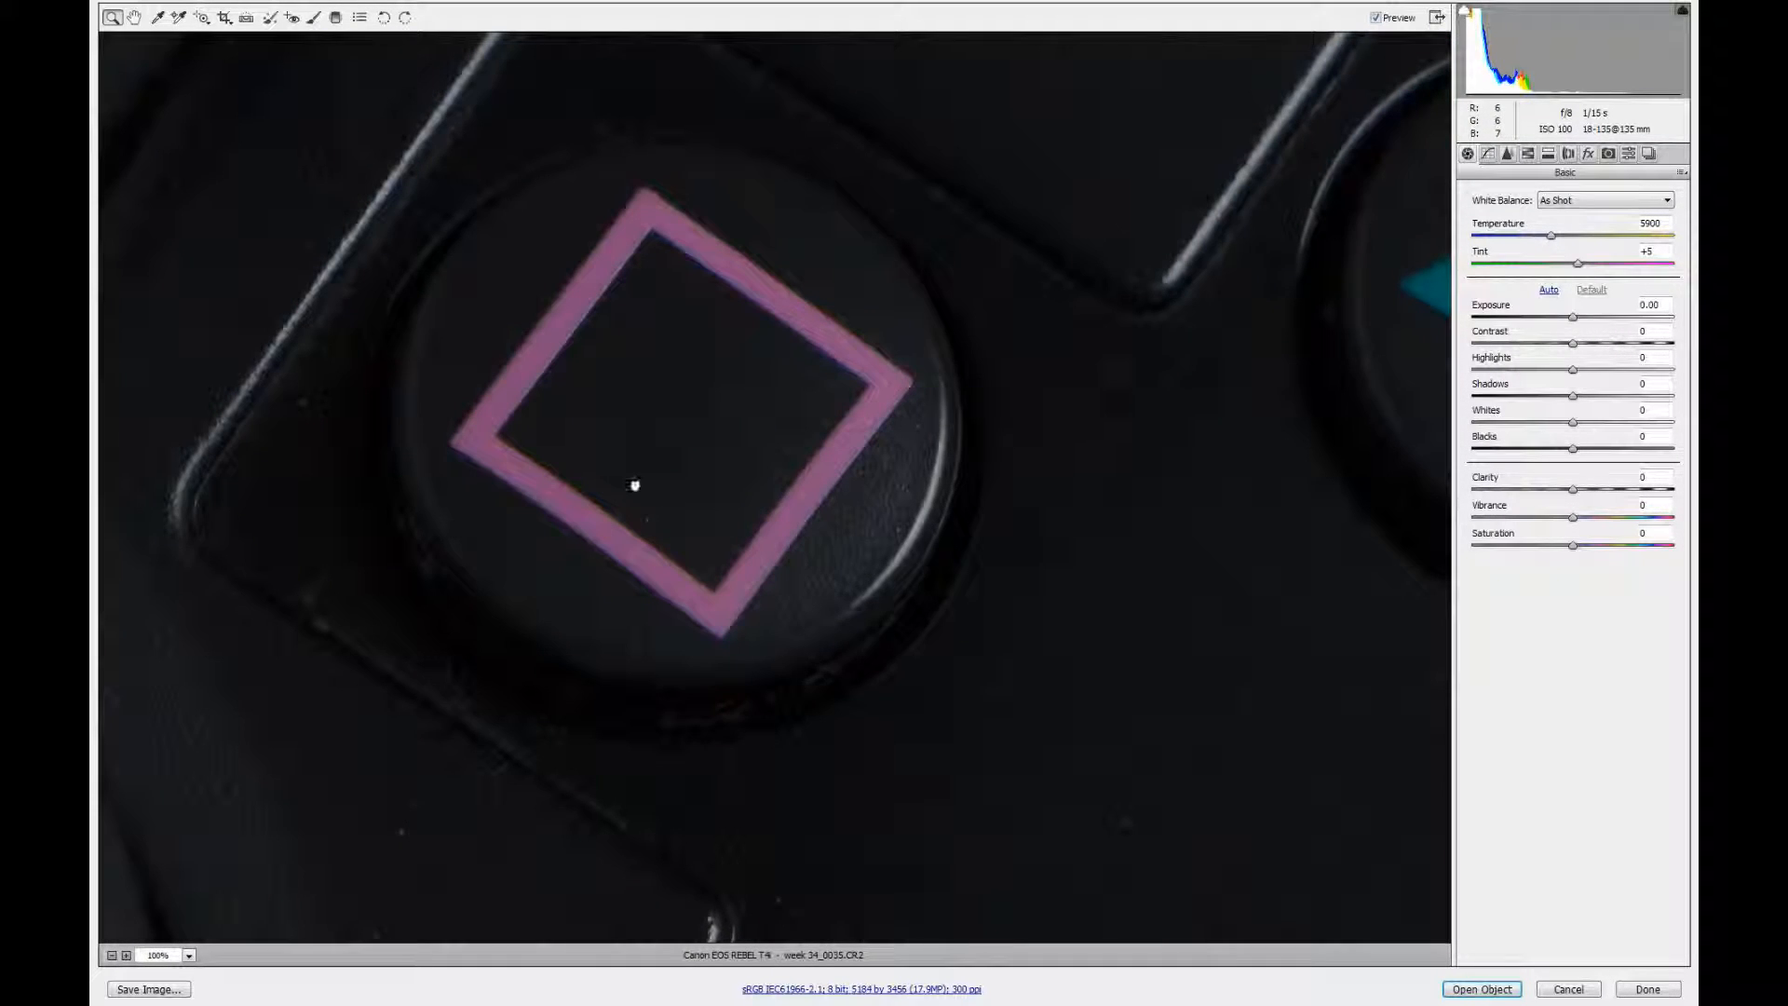
left_click_drag(1193, 388, 831, 562)
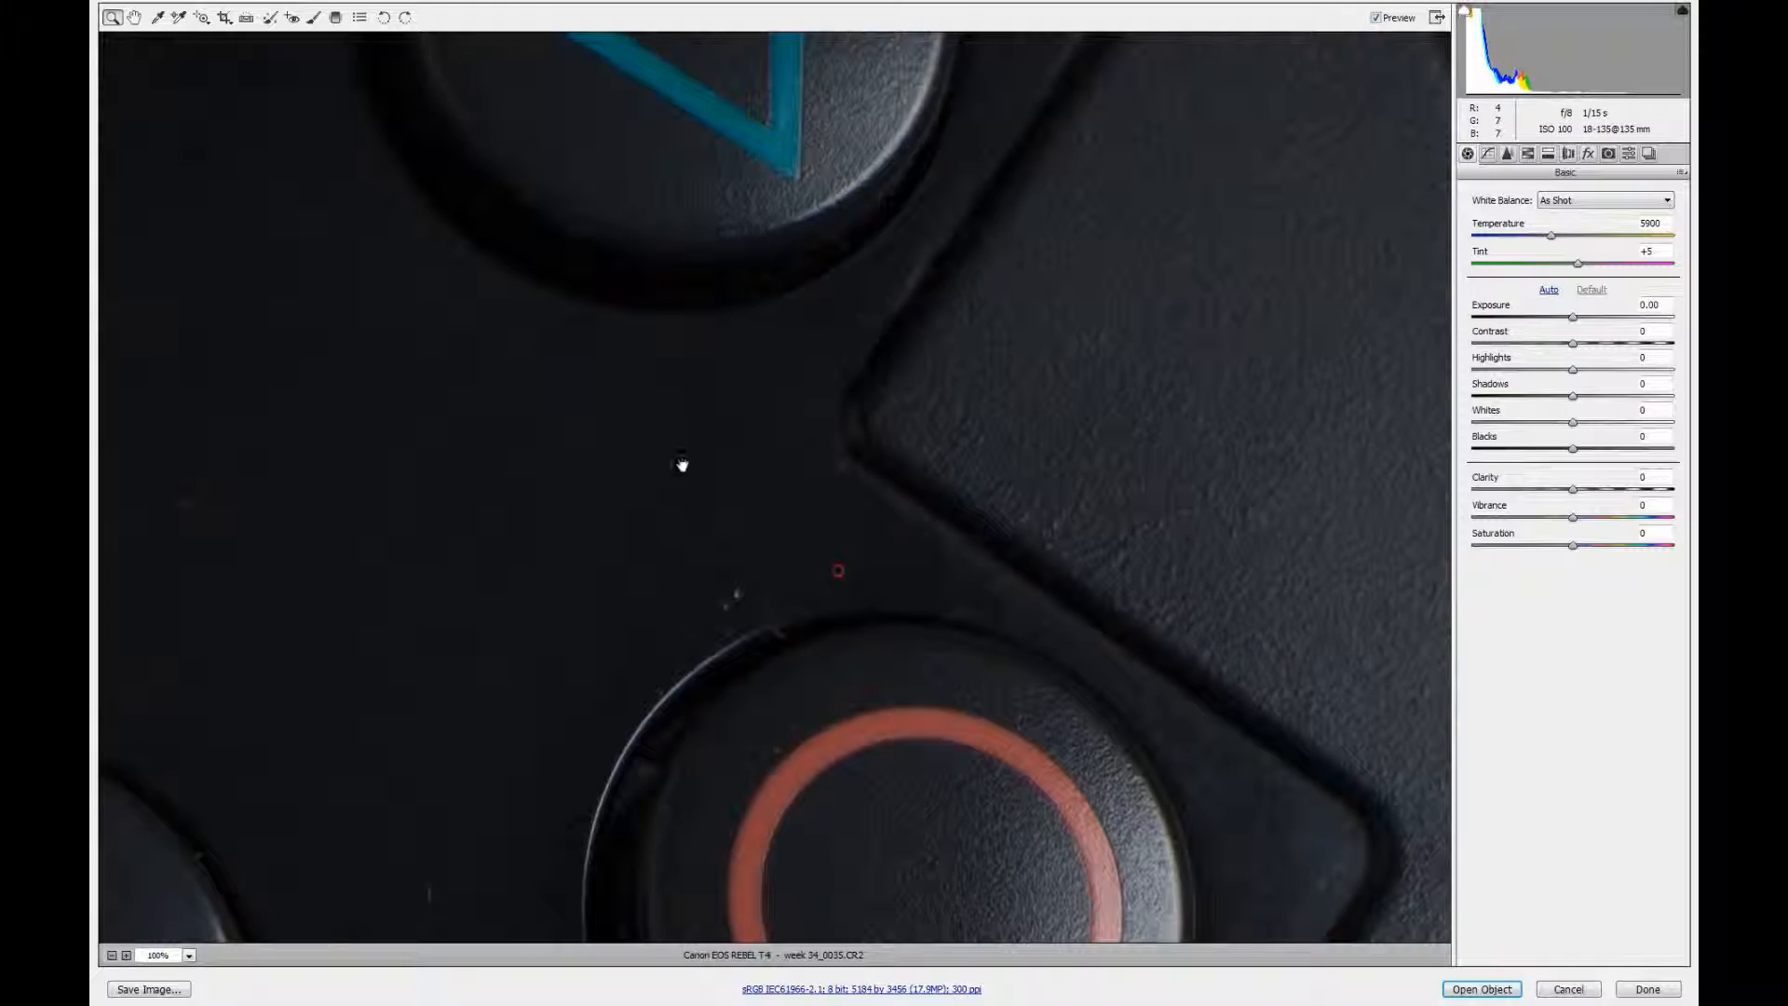
left_click_drag(438, 609, 573, 358)
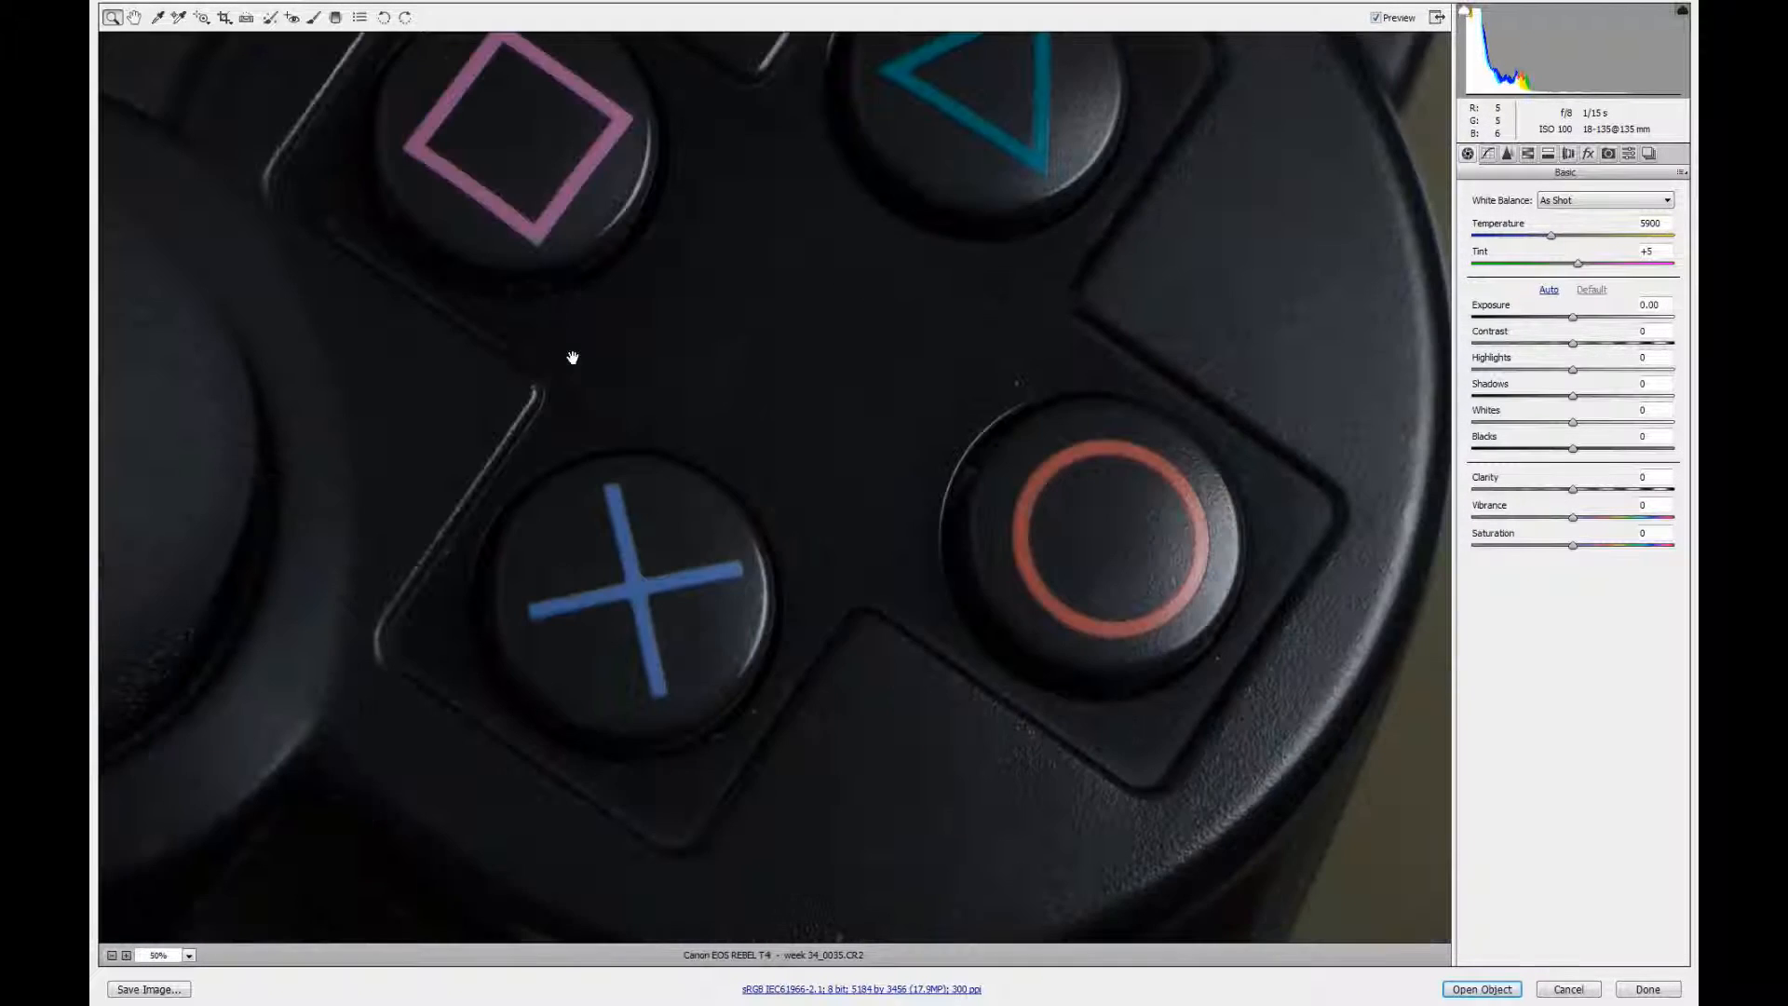
key("ctrl+minus")
key("ctrl+minus")
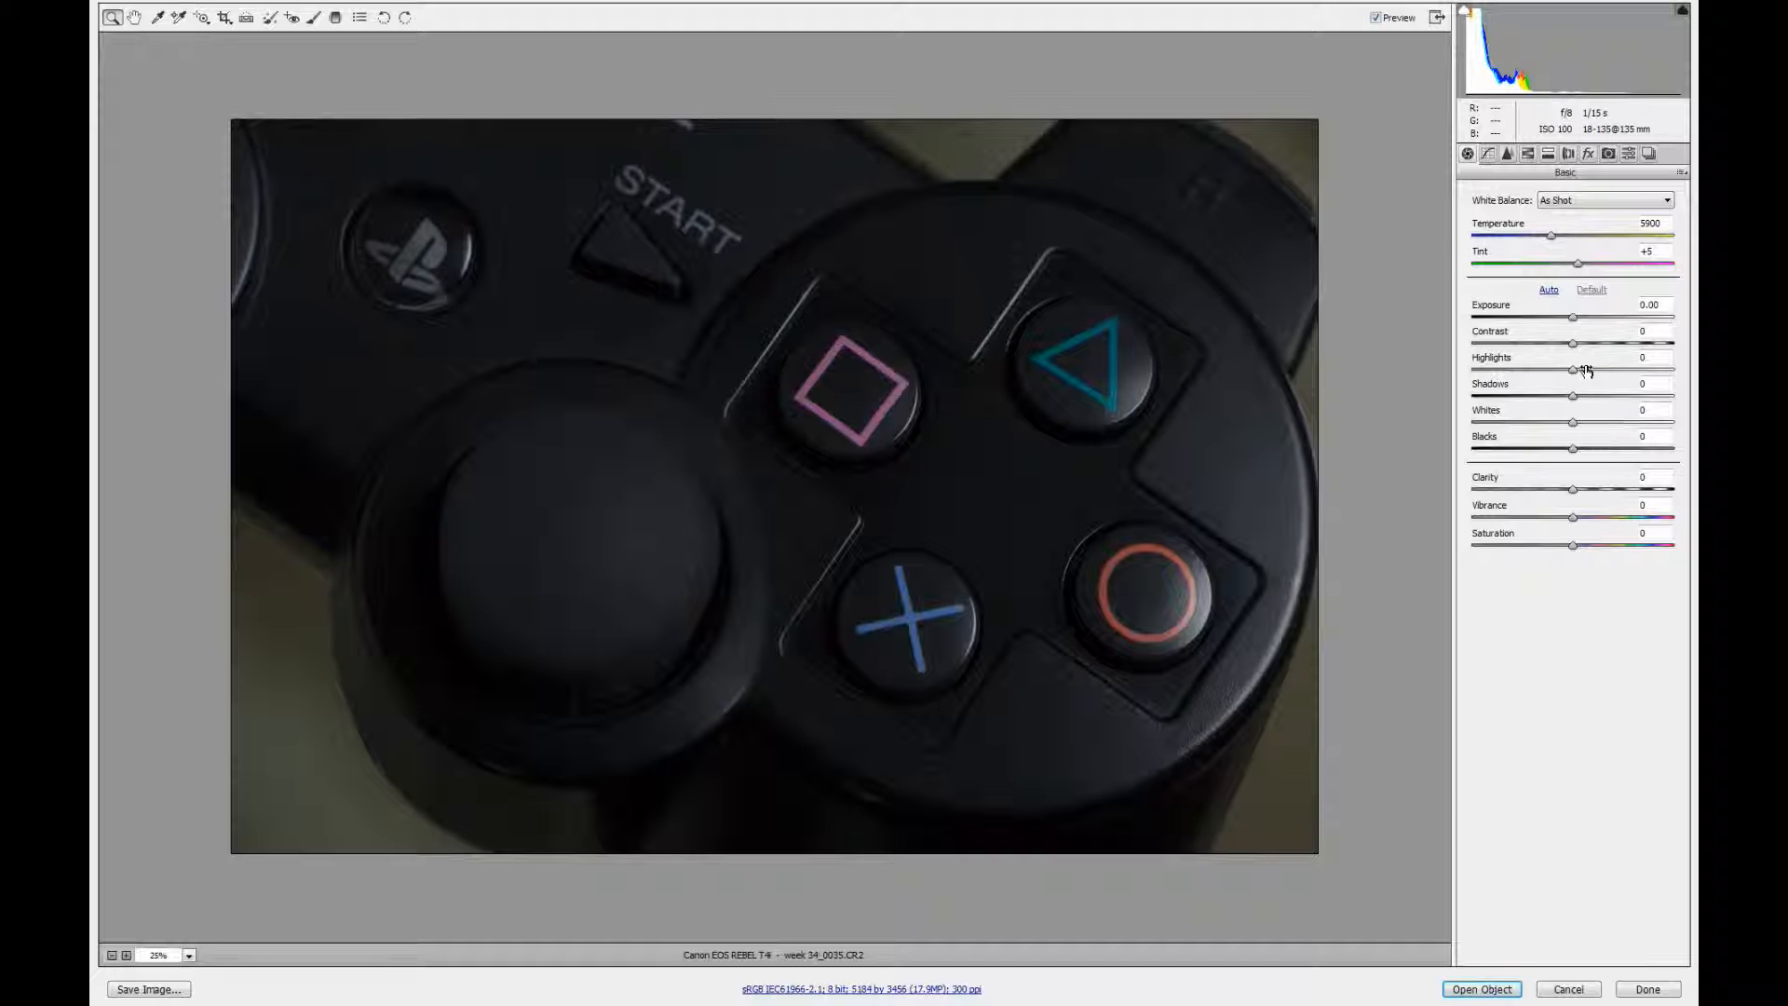
Raise Highlights to +39 and compare the photo with and without the adjustment
mouse_move(1586, 370)
left_mouse_down()
mouse_move(1567, 373)
mouse_move(1614, 380)
left_mouse_up()
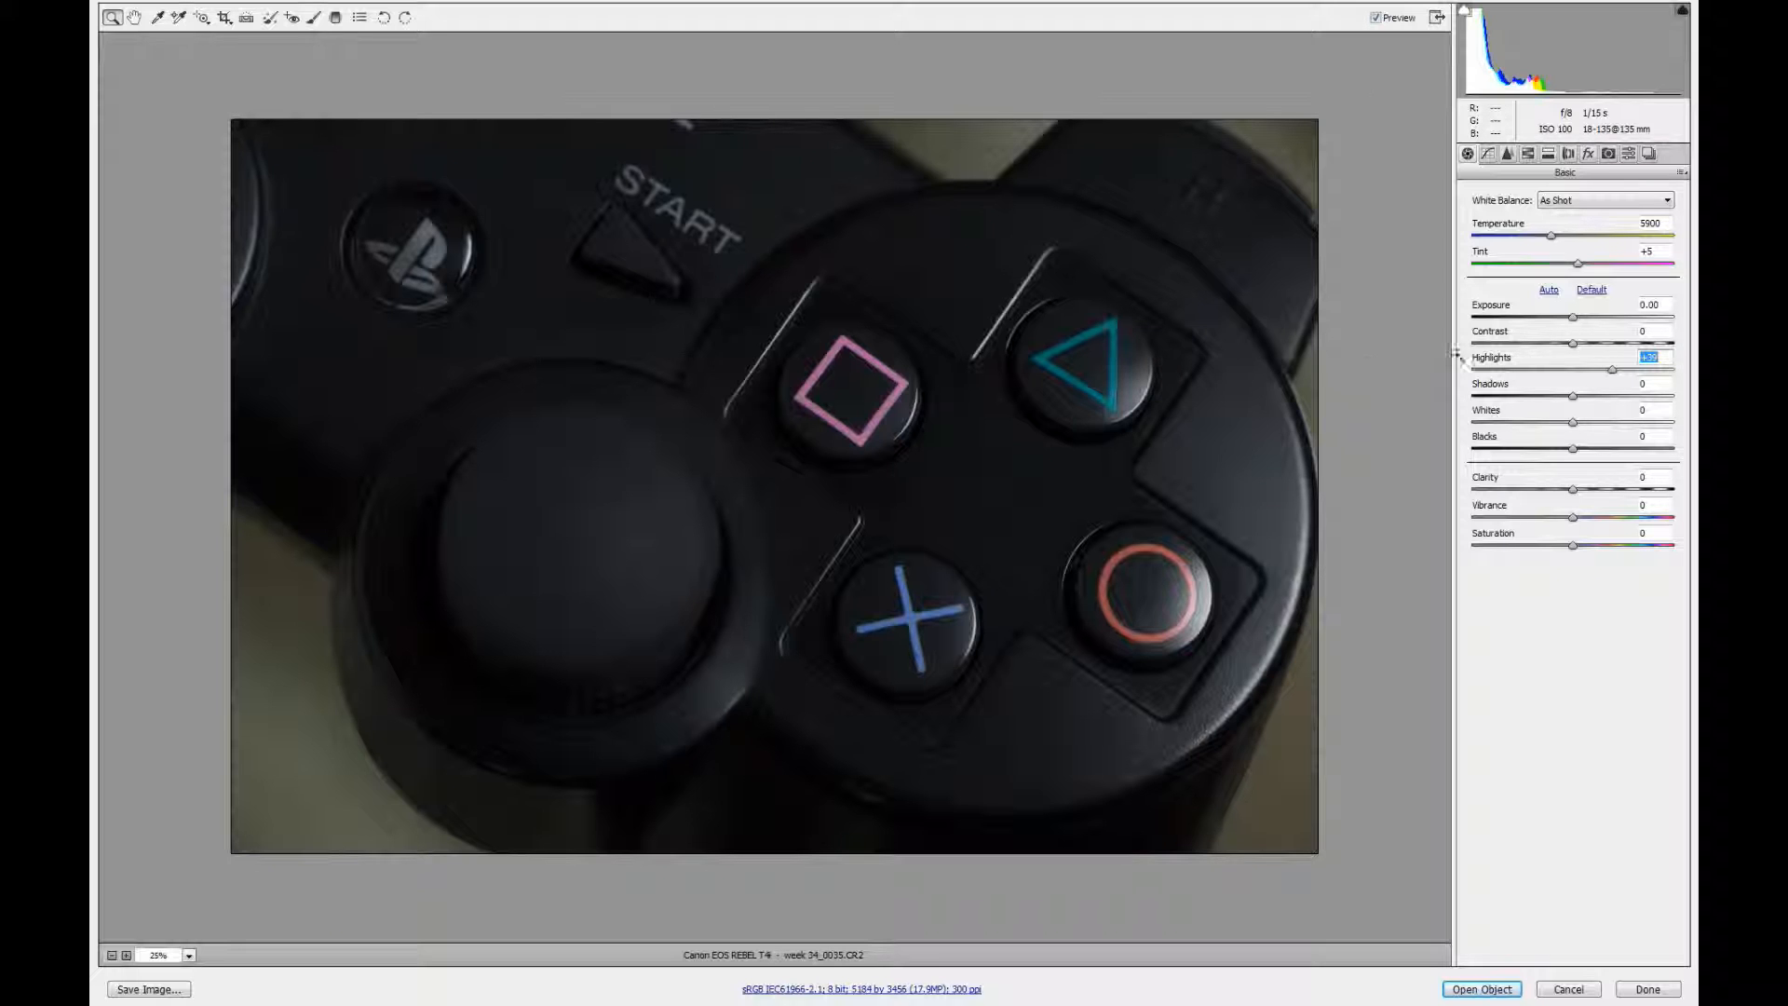
left_click(1376, 17)
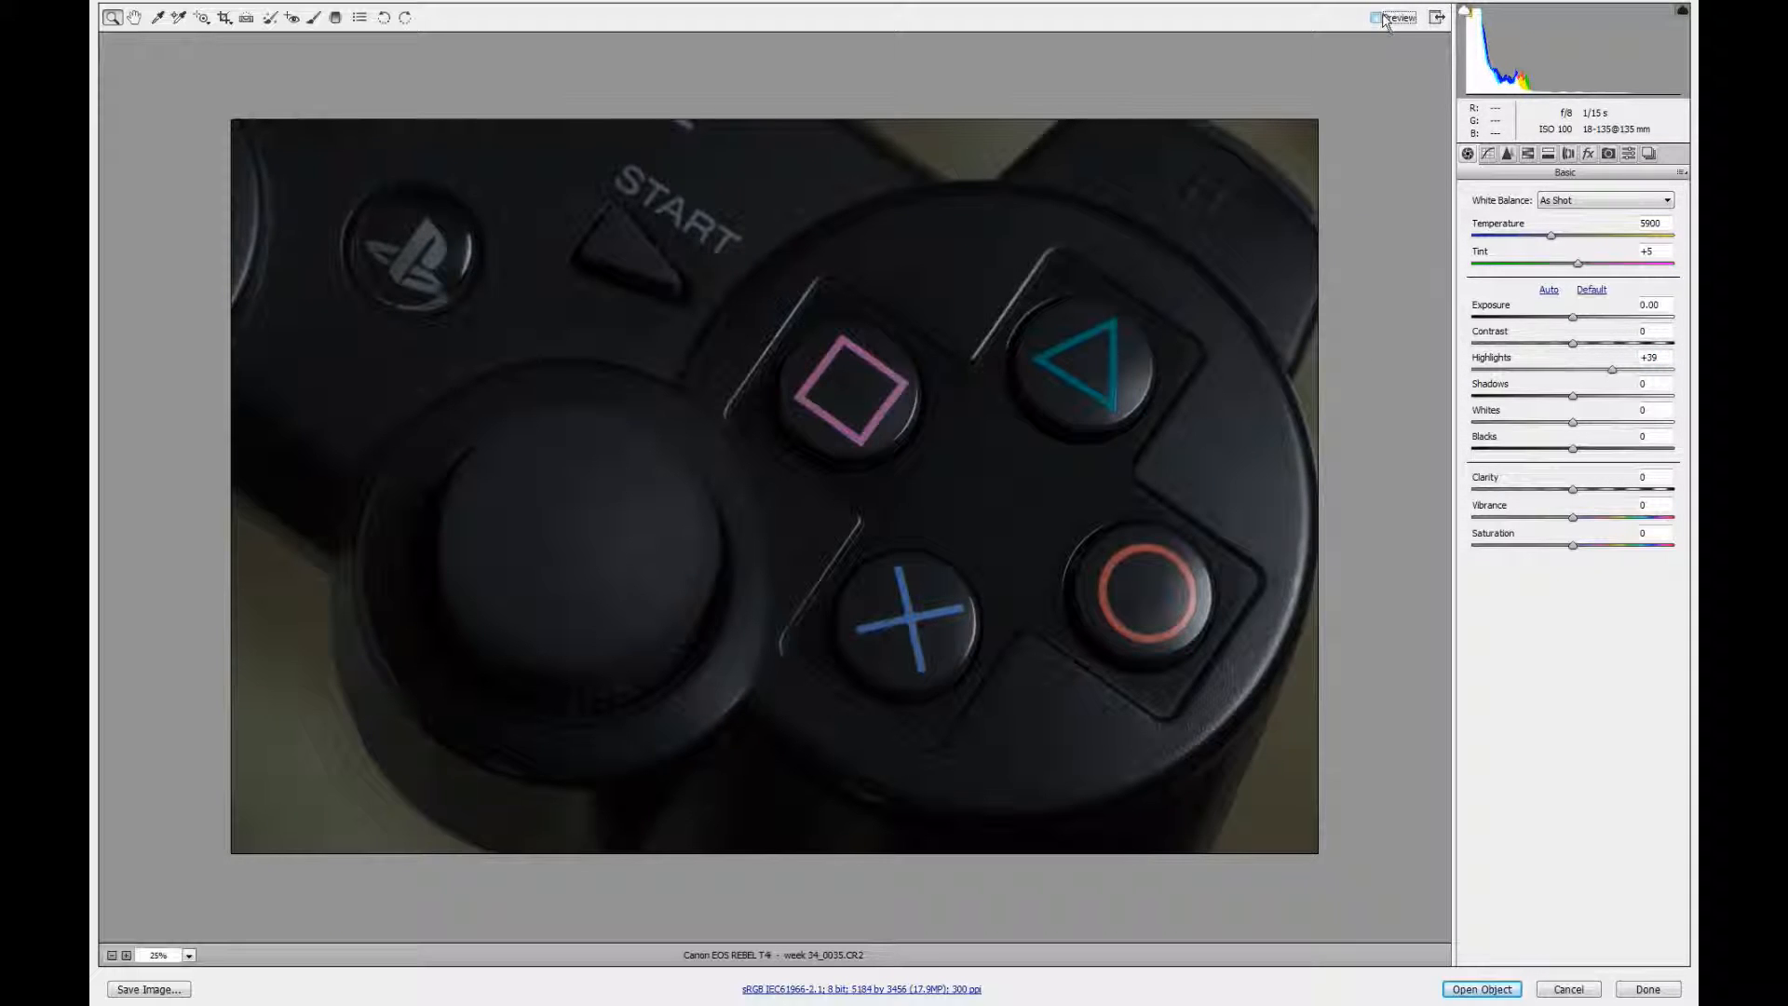
left_click(1376, 18)
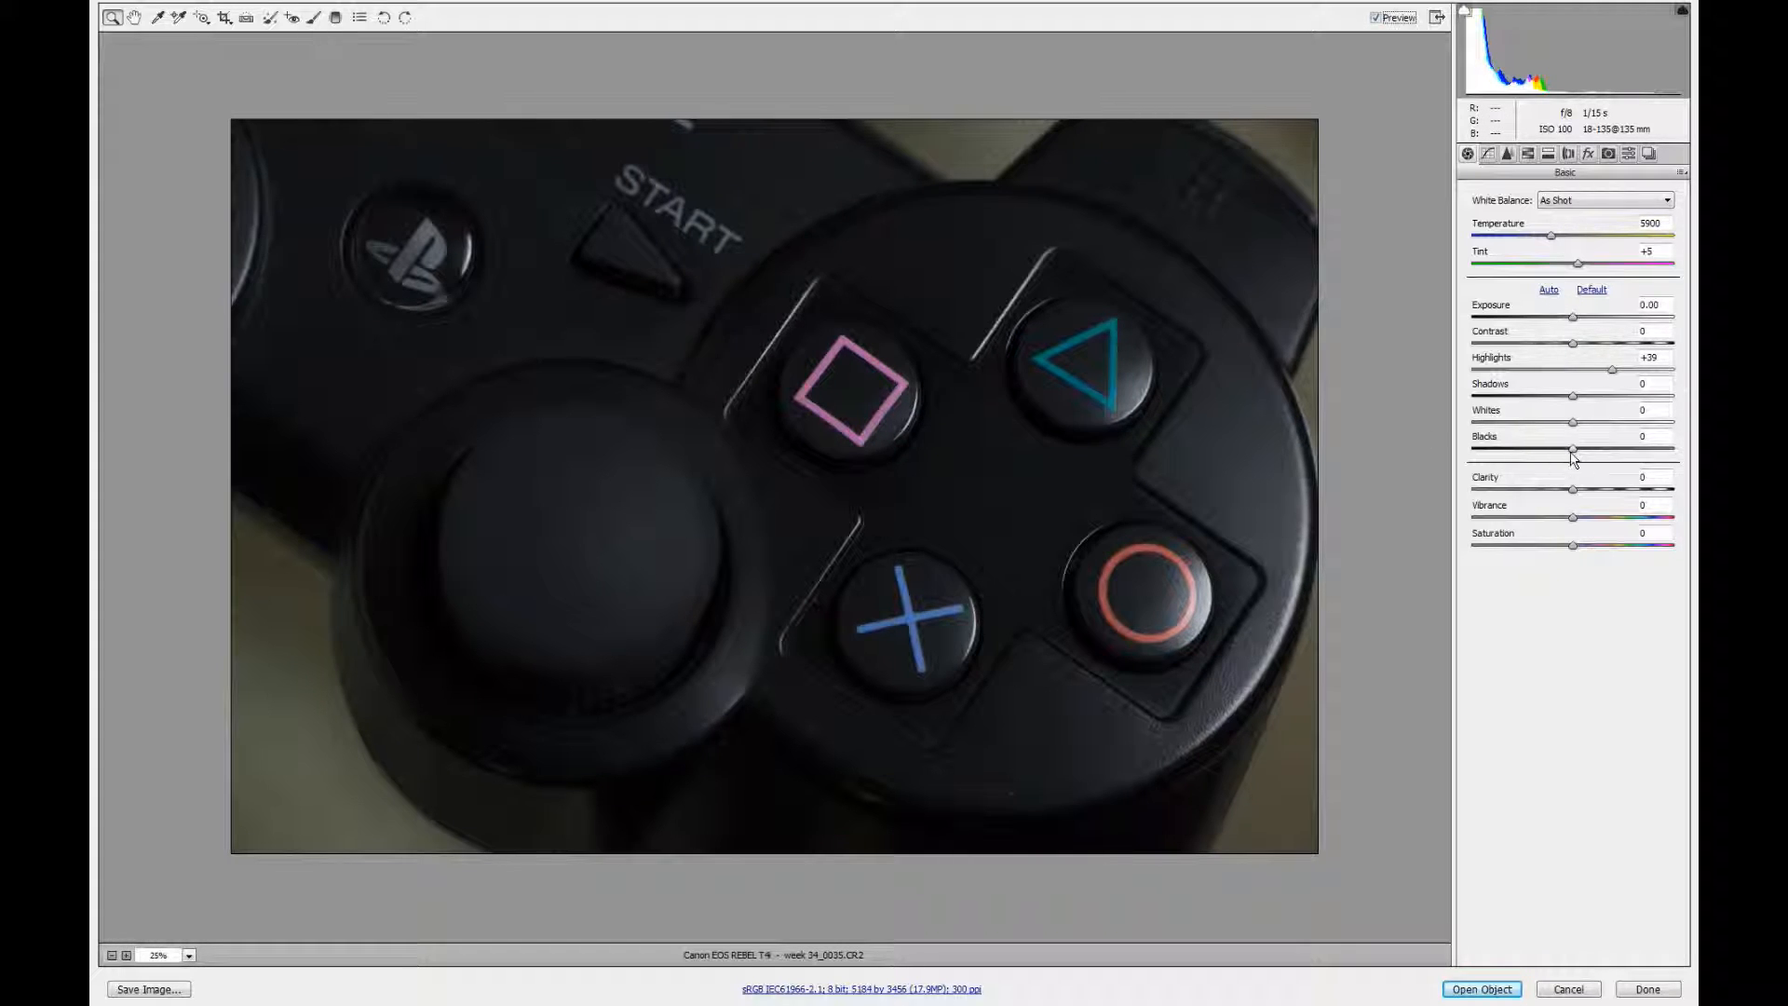
Set Blacks to +14, Contrast to +26 and Vibrance to +15, and compare the photo with its unadjusted version
left_click_drag(1572, 450, 1585, 457)
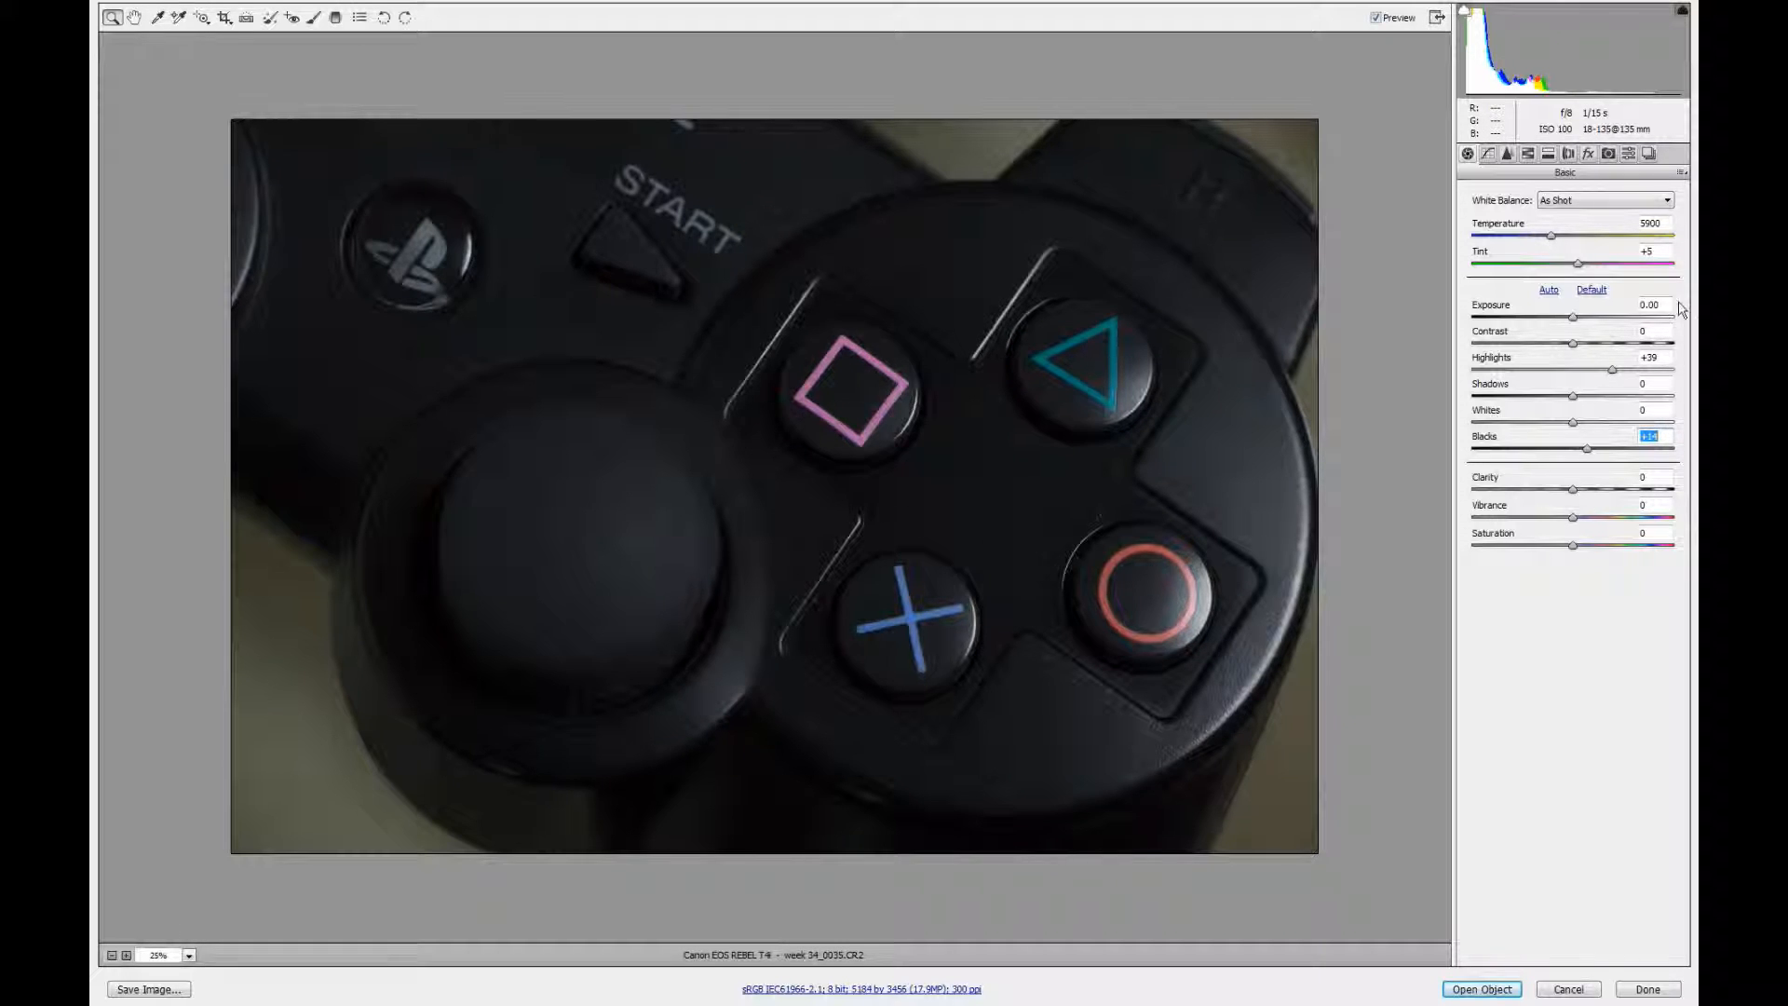
left_click_drag(1573, 343, 1602, 354)
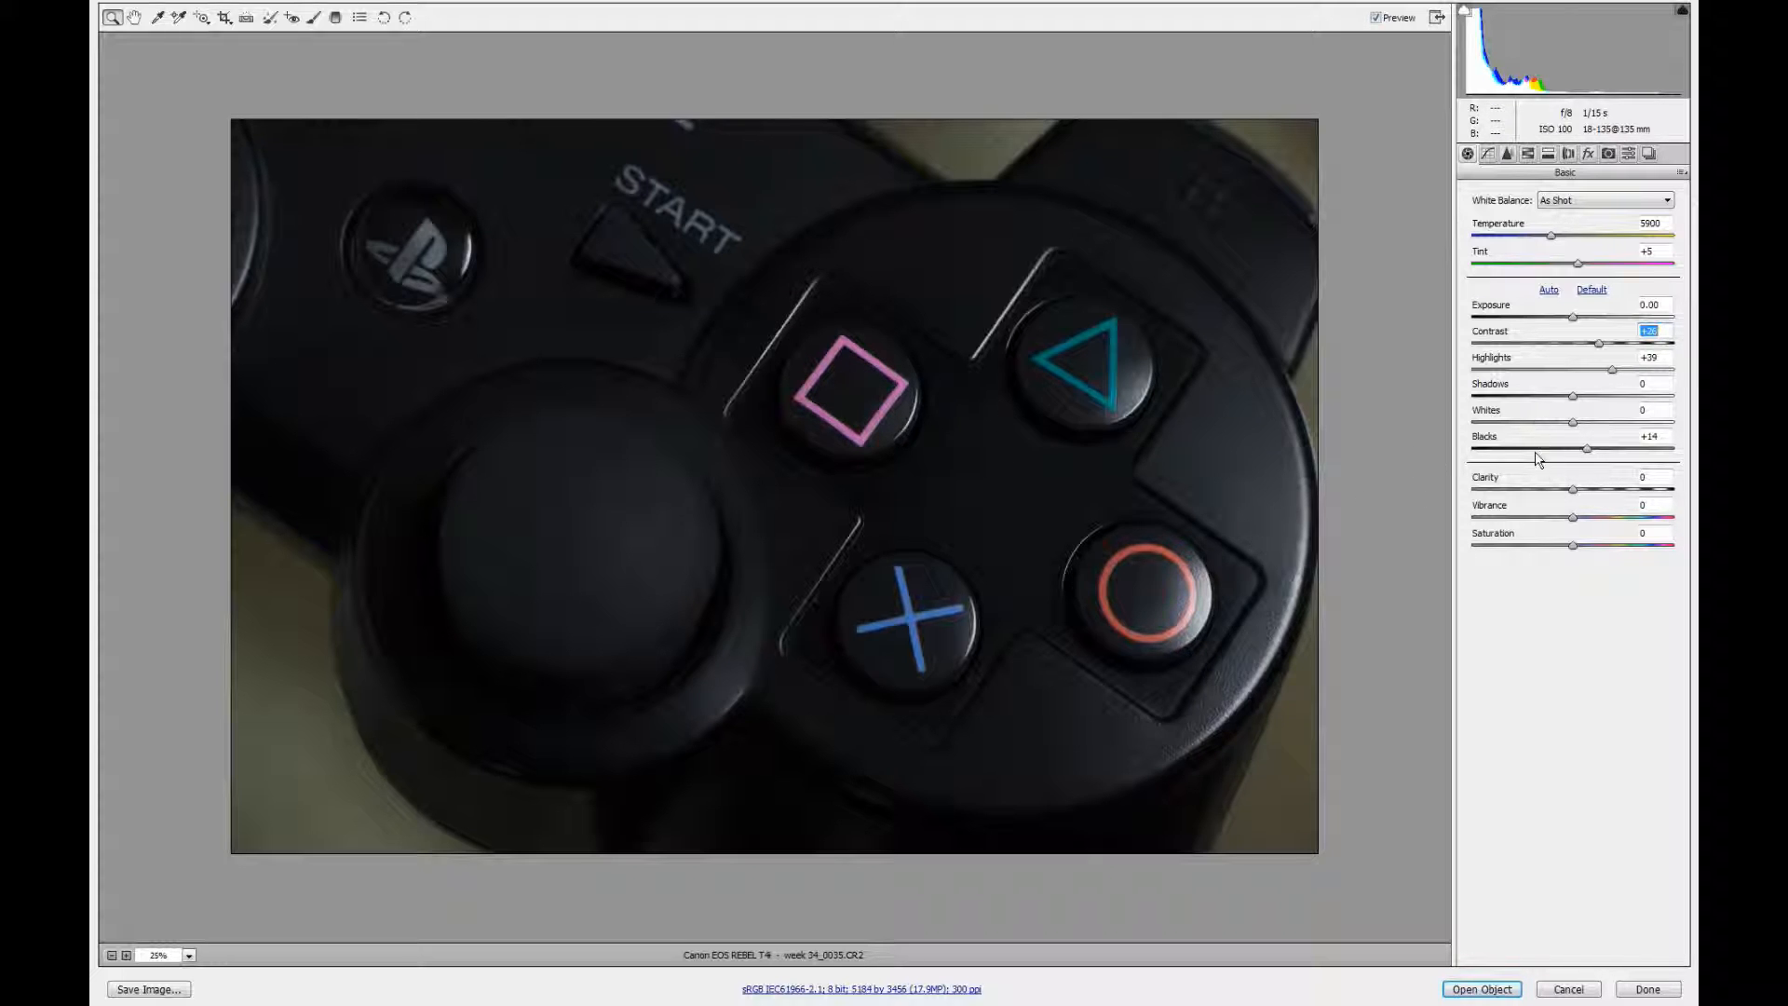
left_click_drag(1574, 518, 1594, 526)
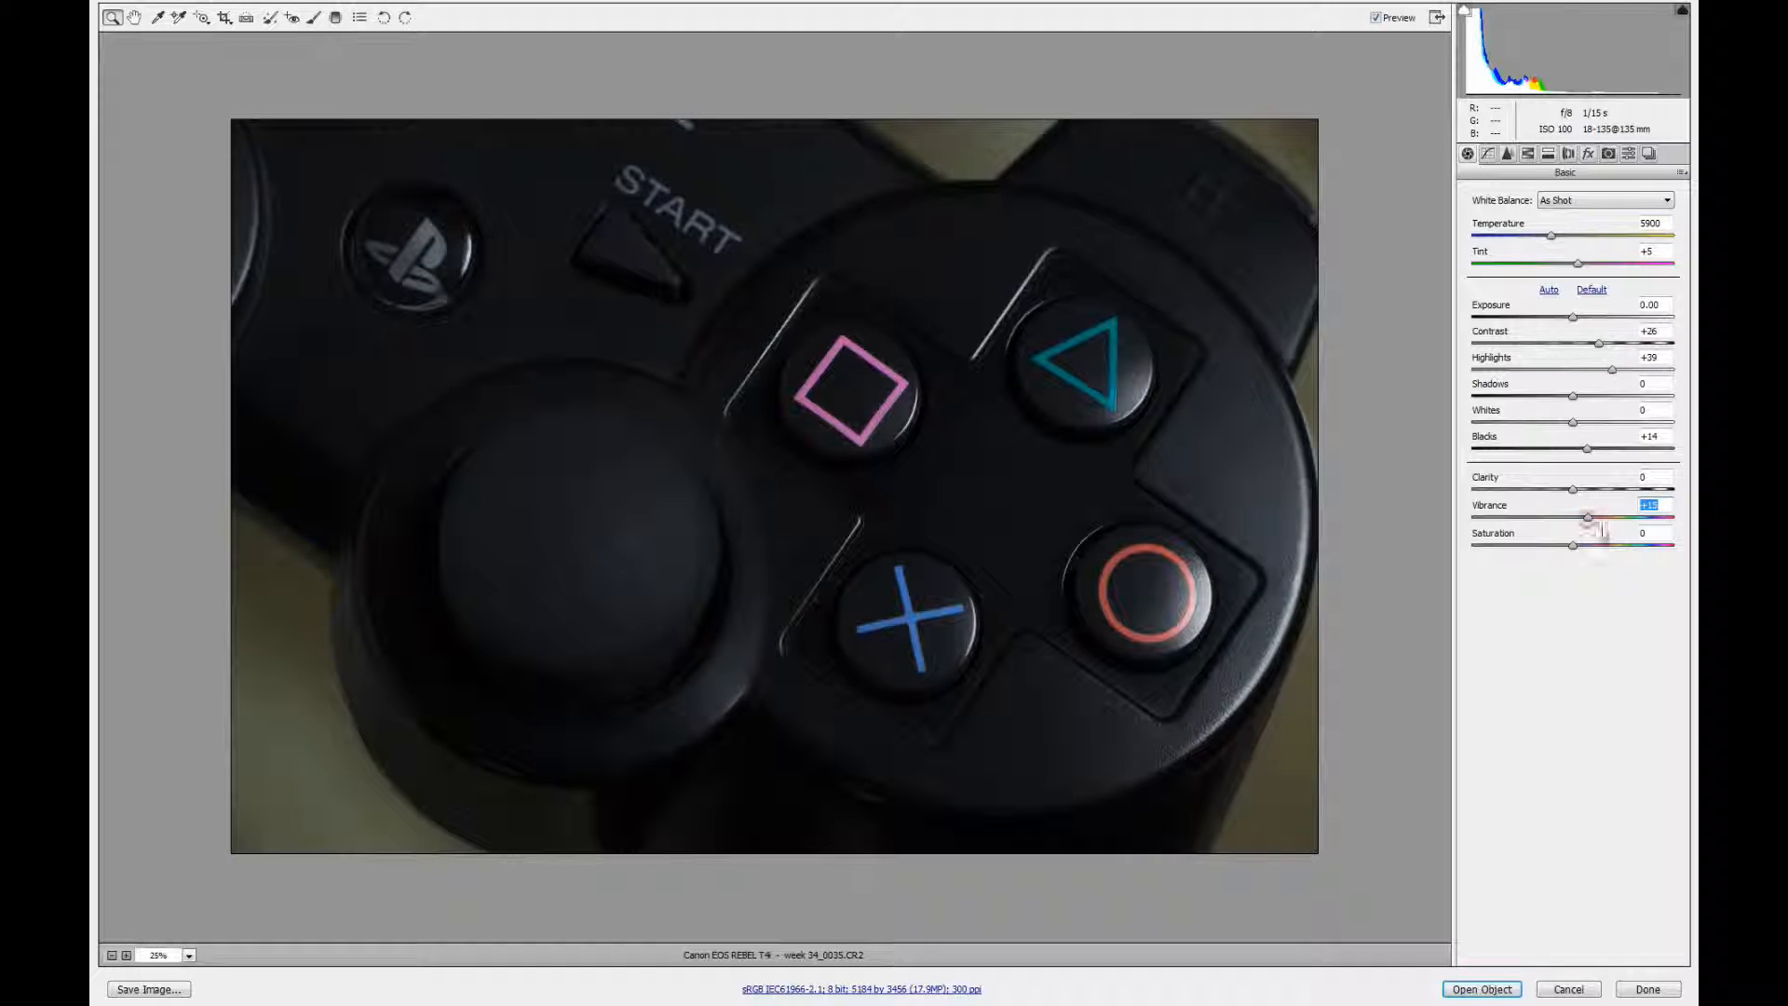
left_click(1377, 20)
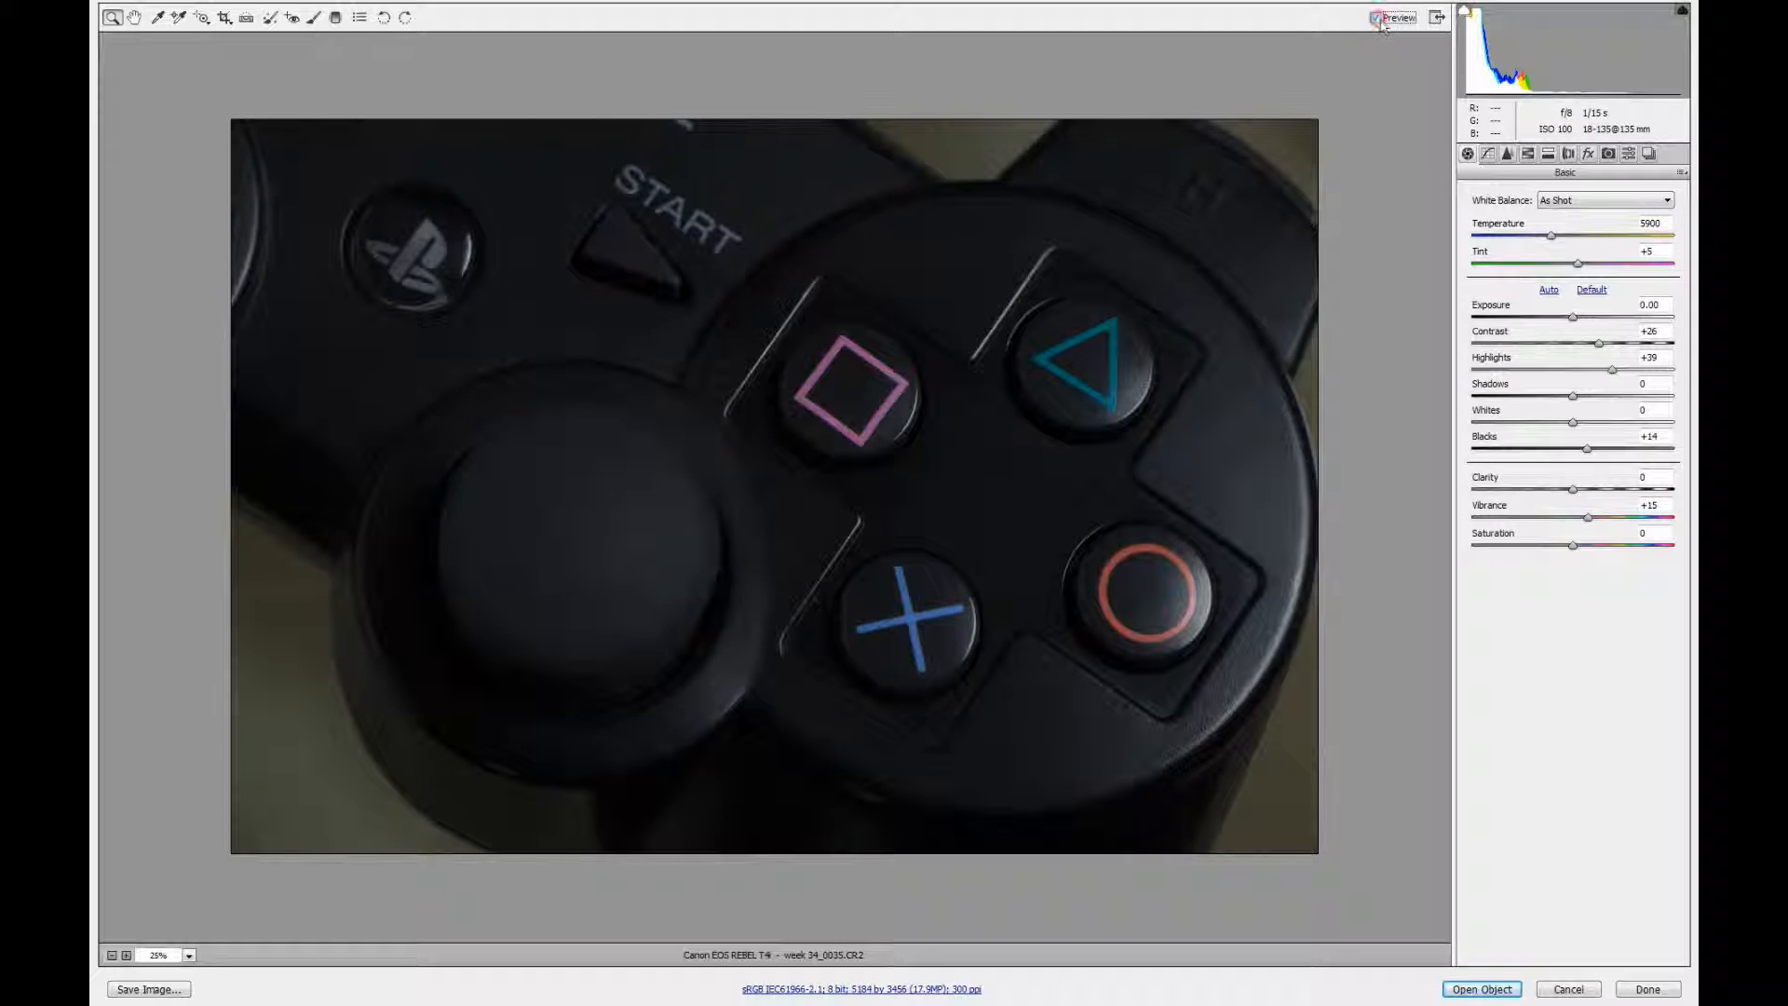
left_click(1376, 20)
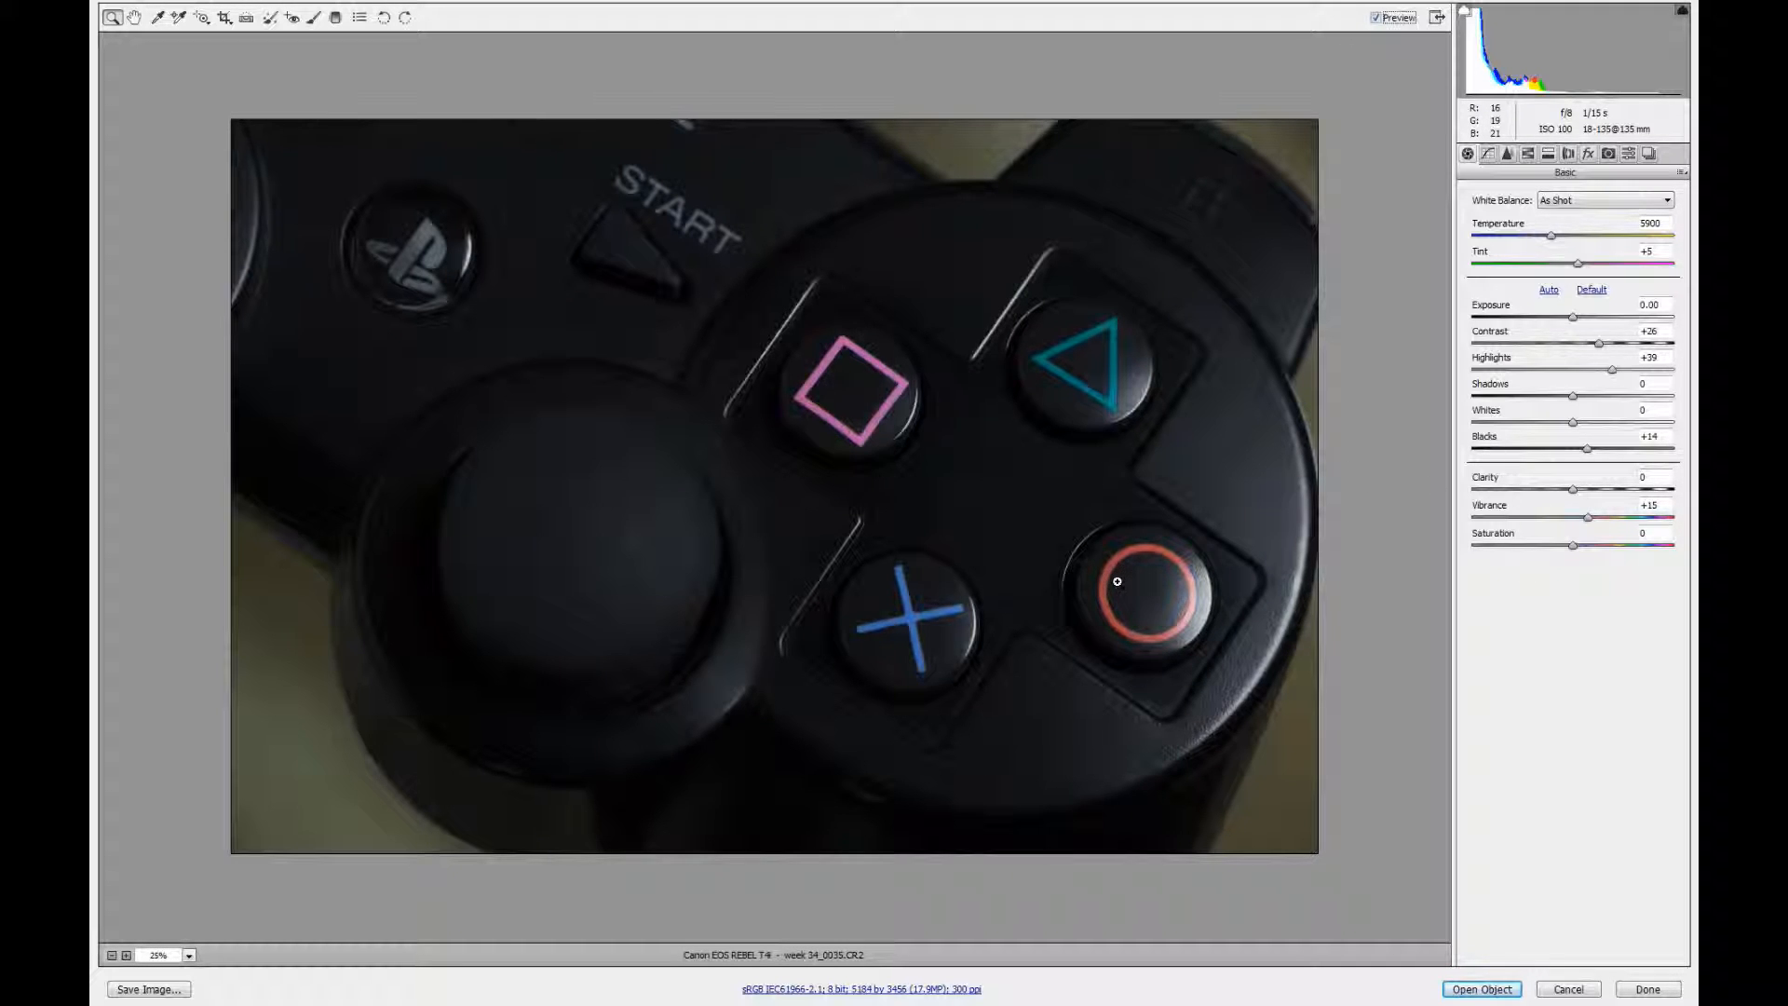
Open the adjusted raw photo in Photoshop as a smart object and clear the properties overlay from the image
left_click(1492, 993)
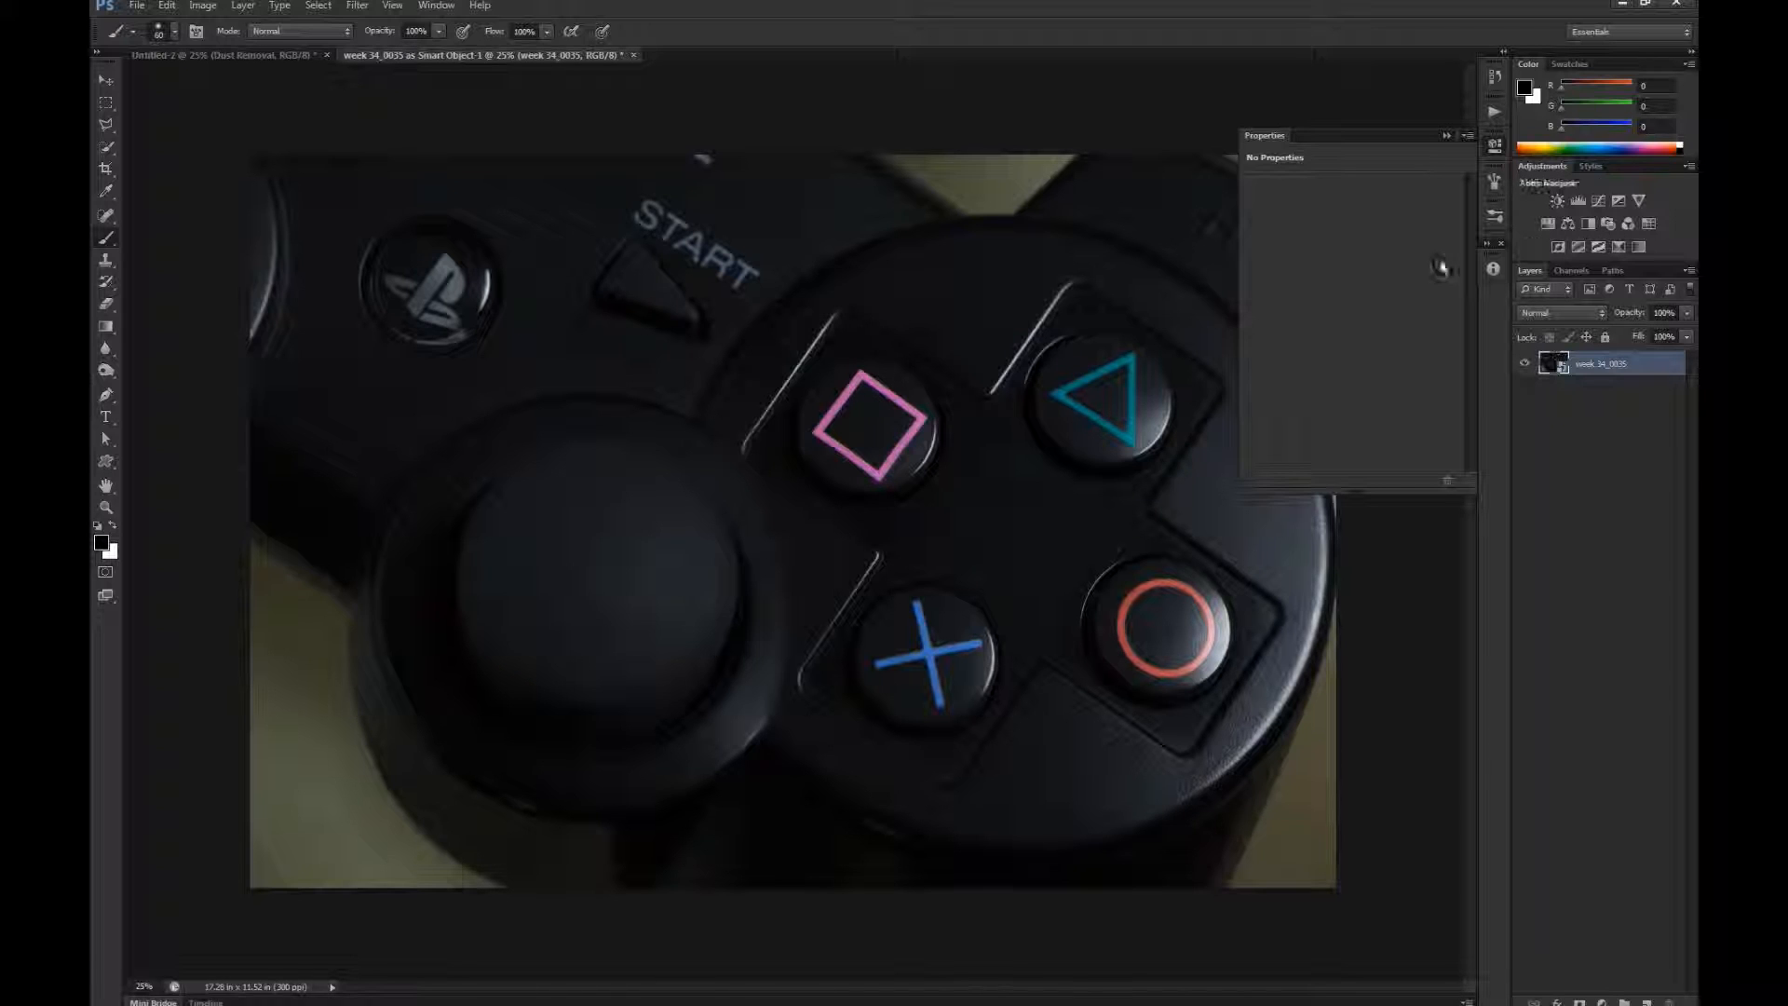
left_click(1450, 136)
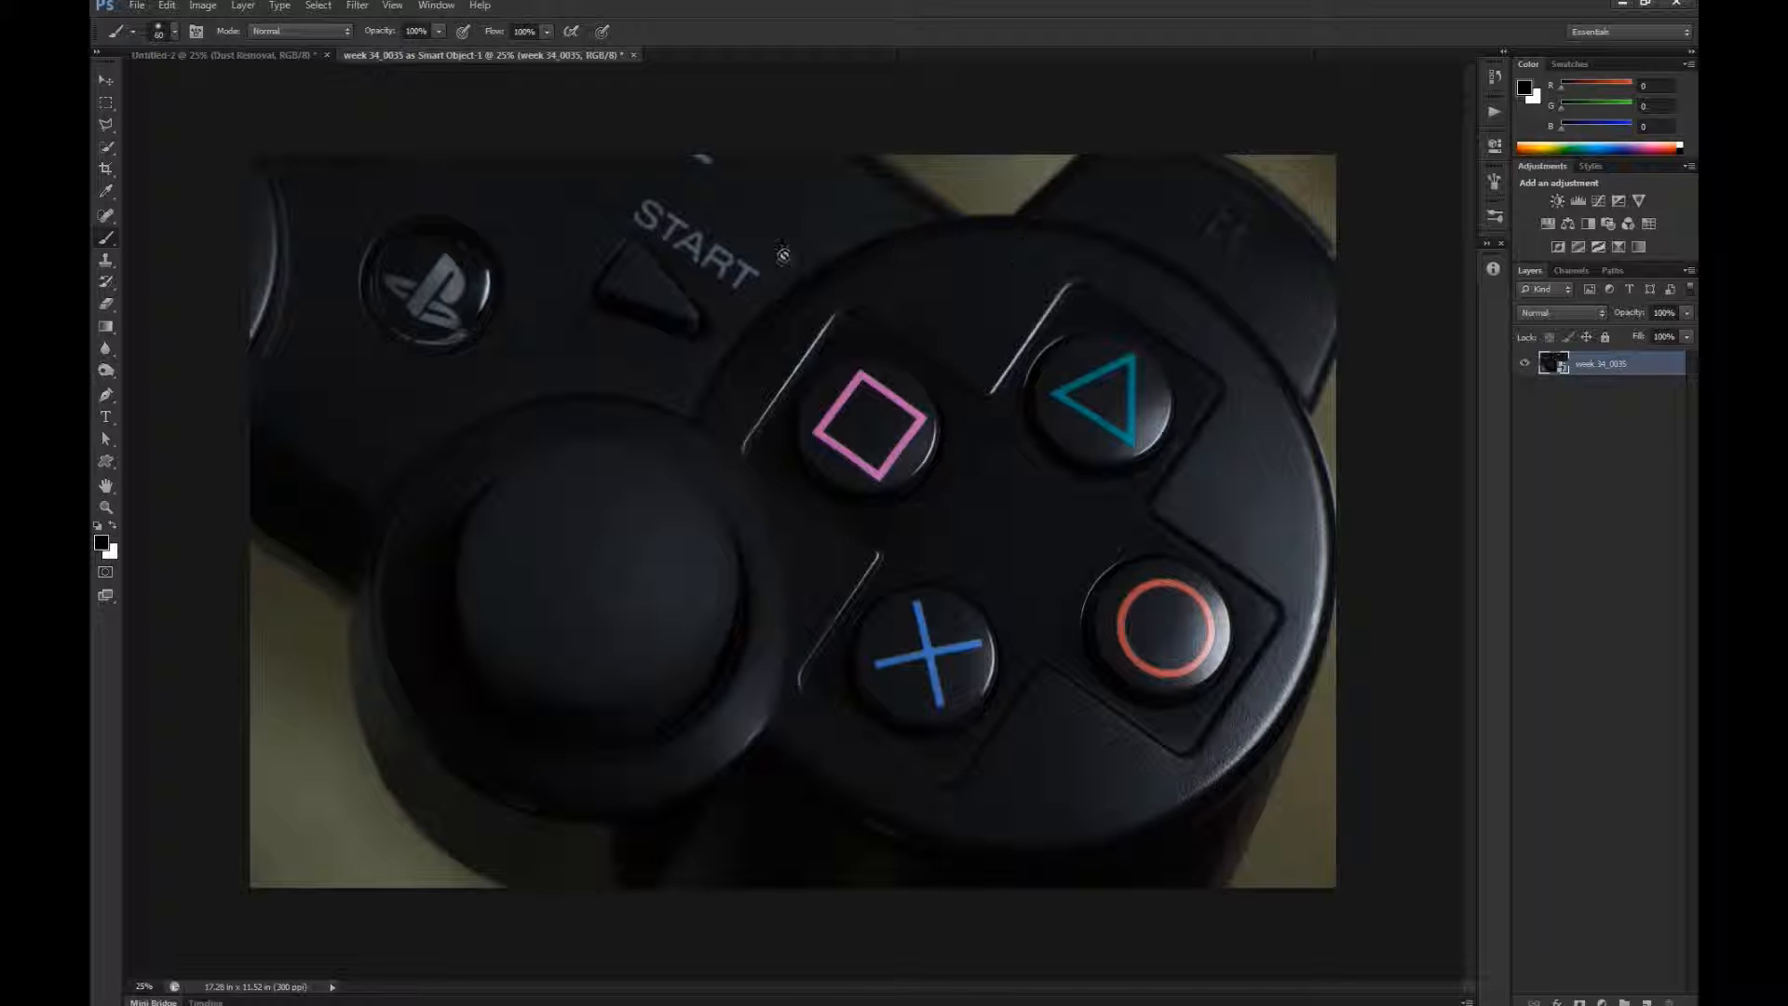
Choose the Spot Healing Brush and add a new empty layer above the photo for the retouching
left_click(108, 216)
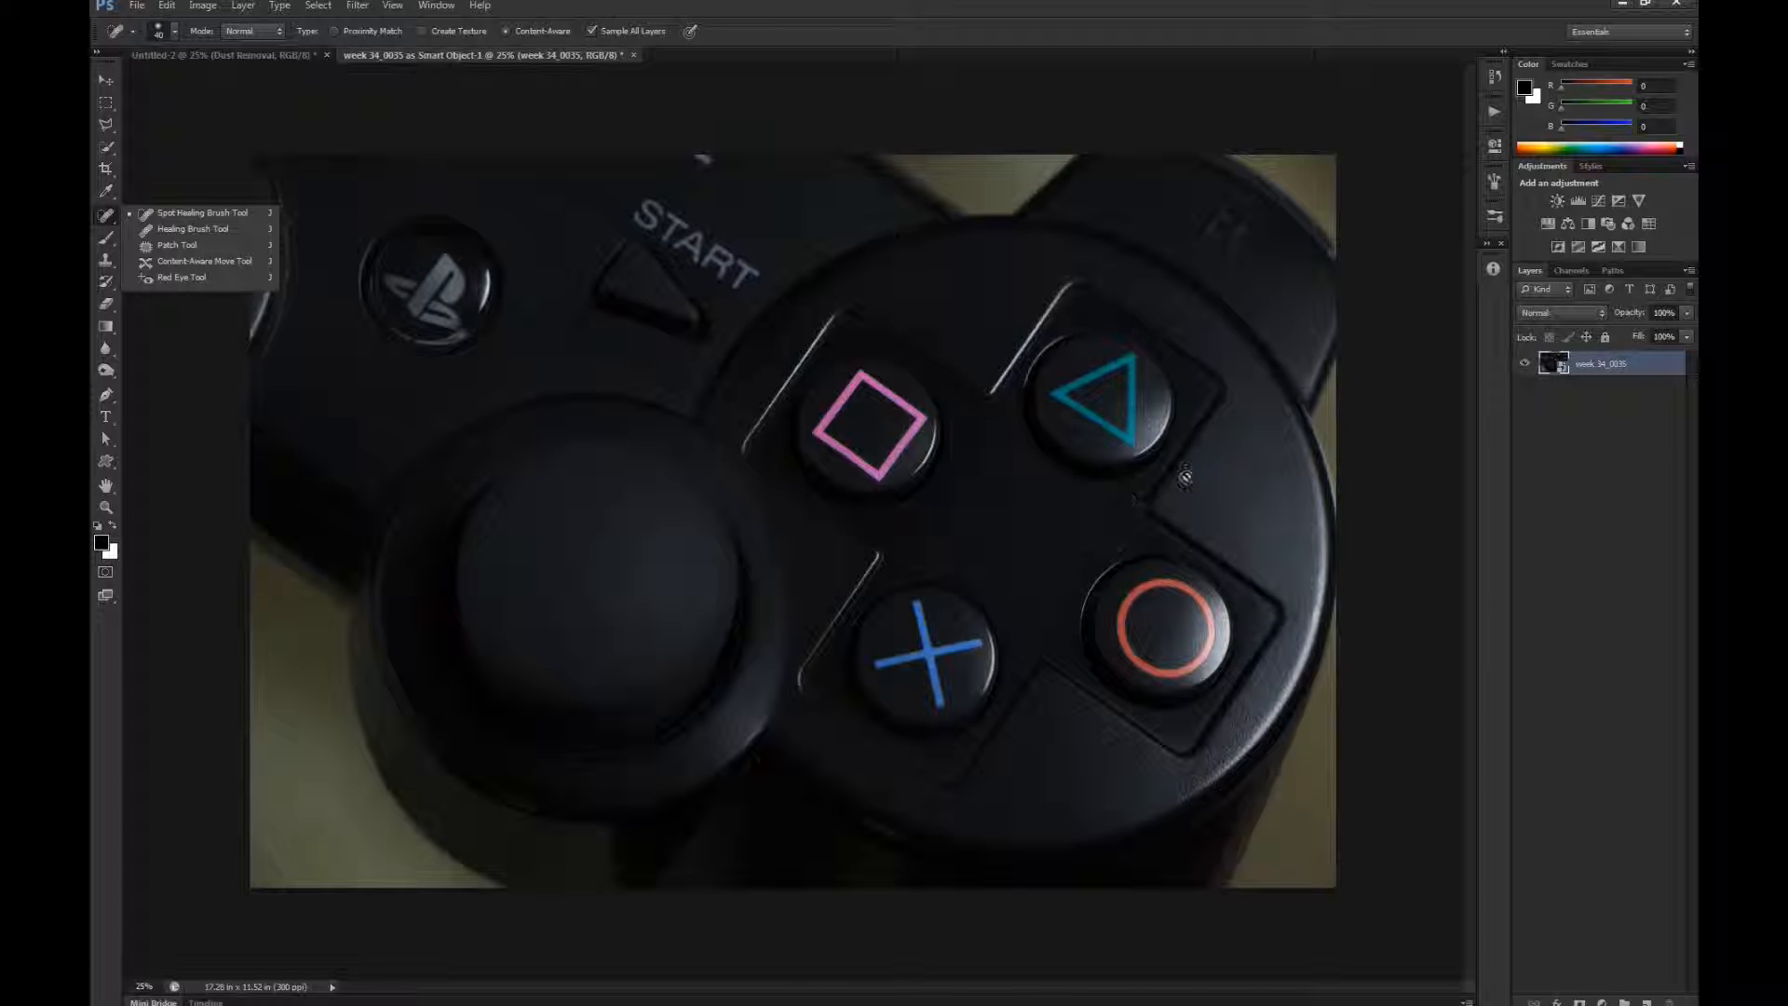
key("ctrl+shift+alt+n")
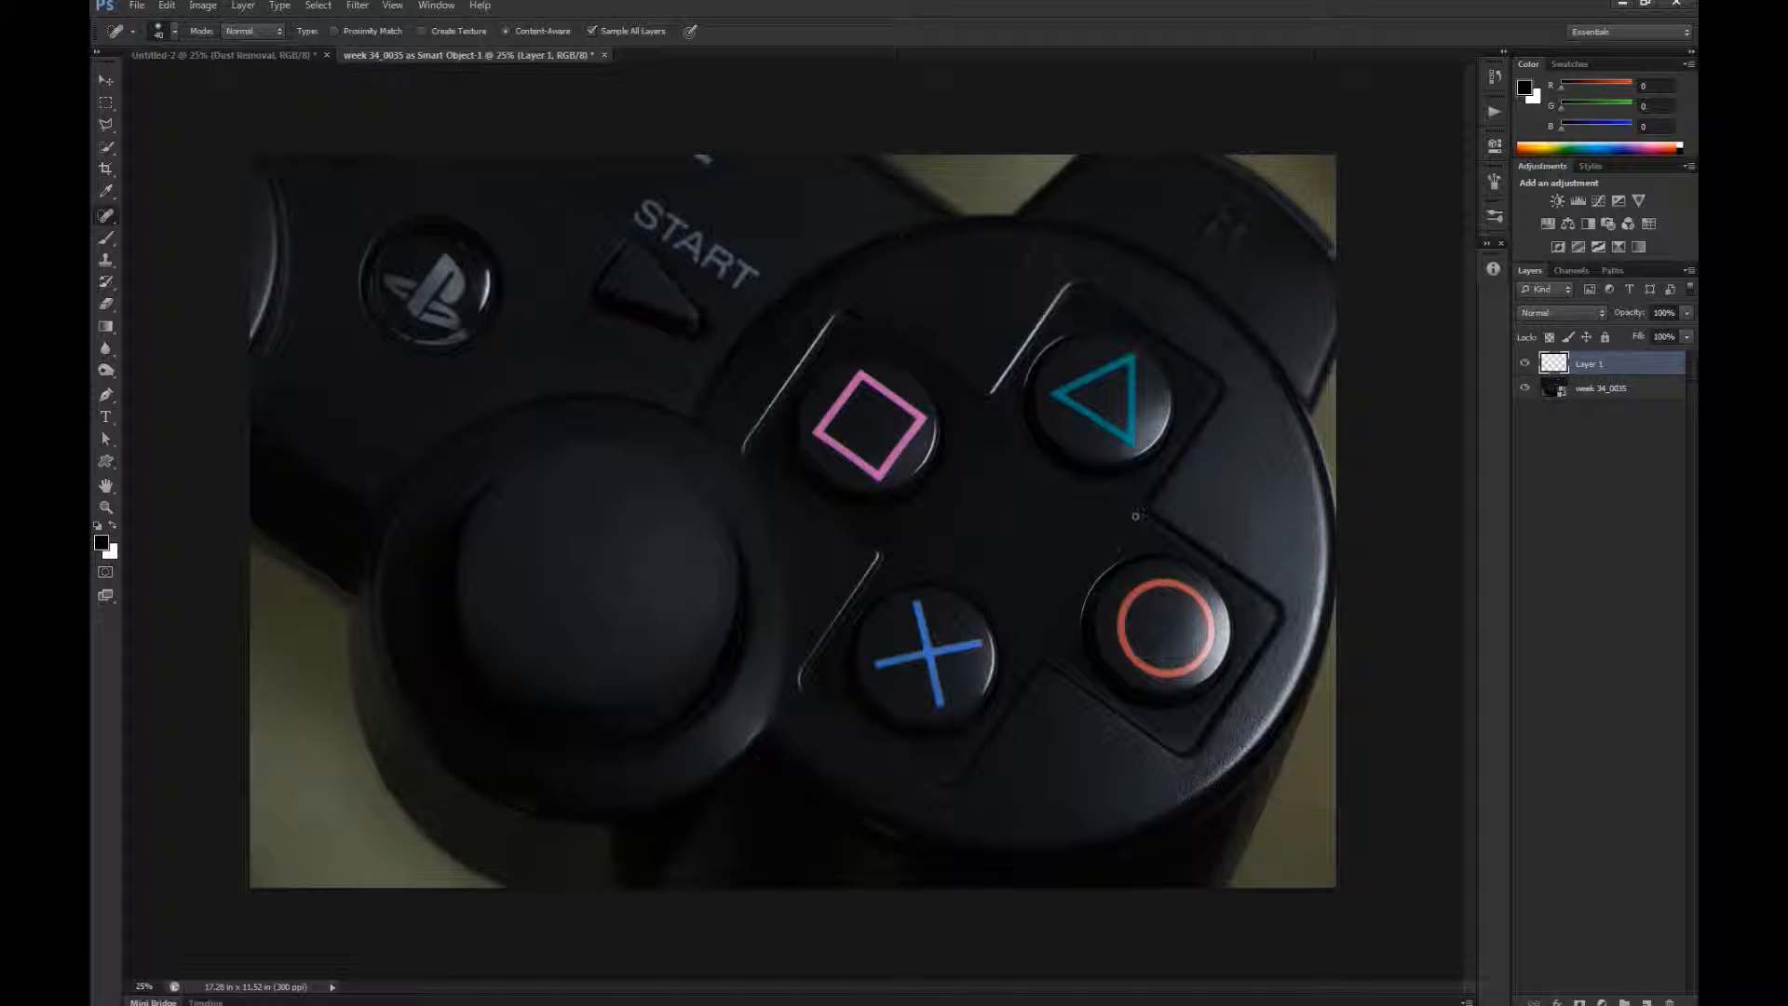
Heal the cluster of dust specks just above the rim of the red circle button, using a smaller brush near the edge
key("z")
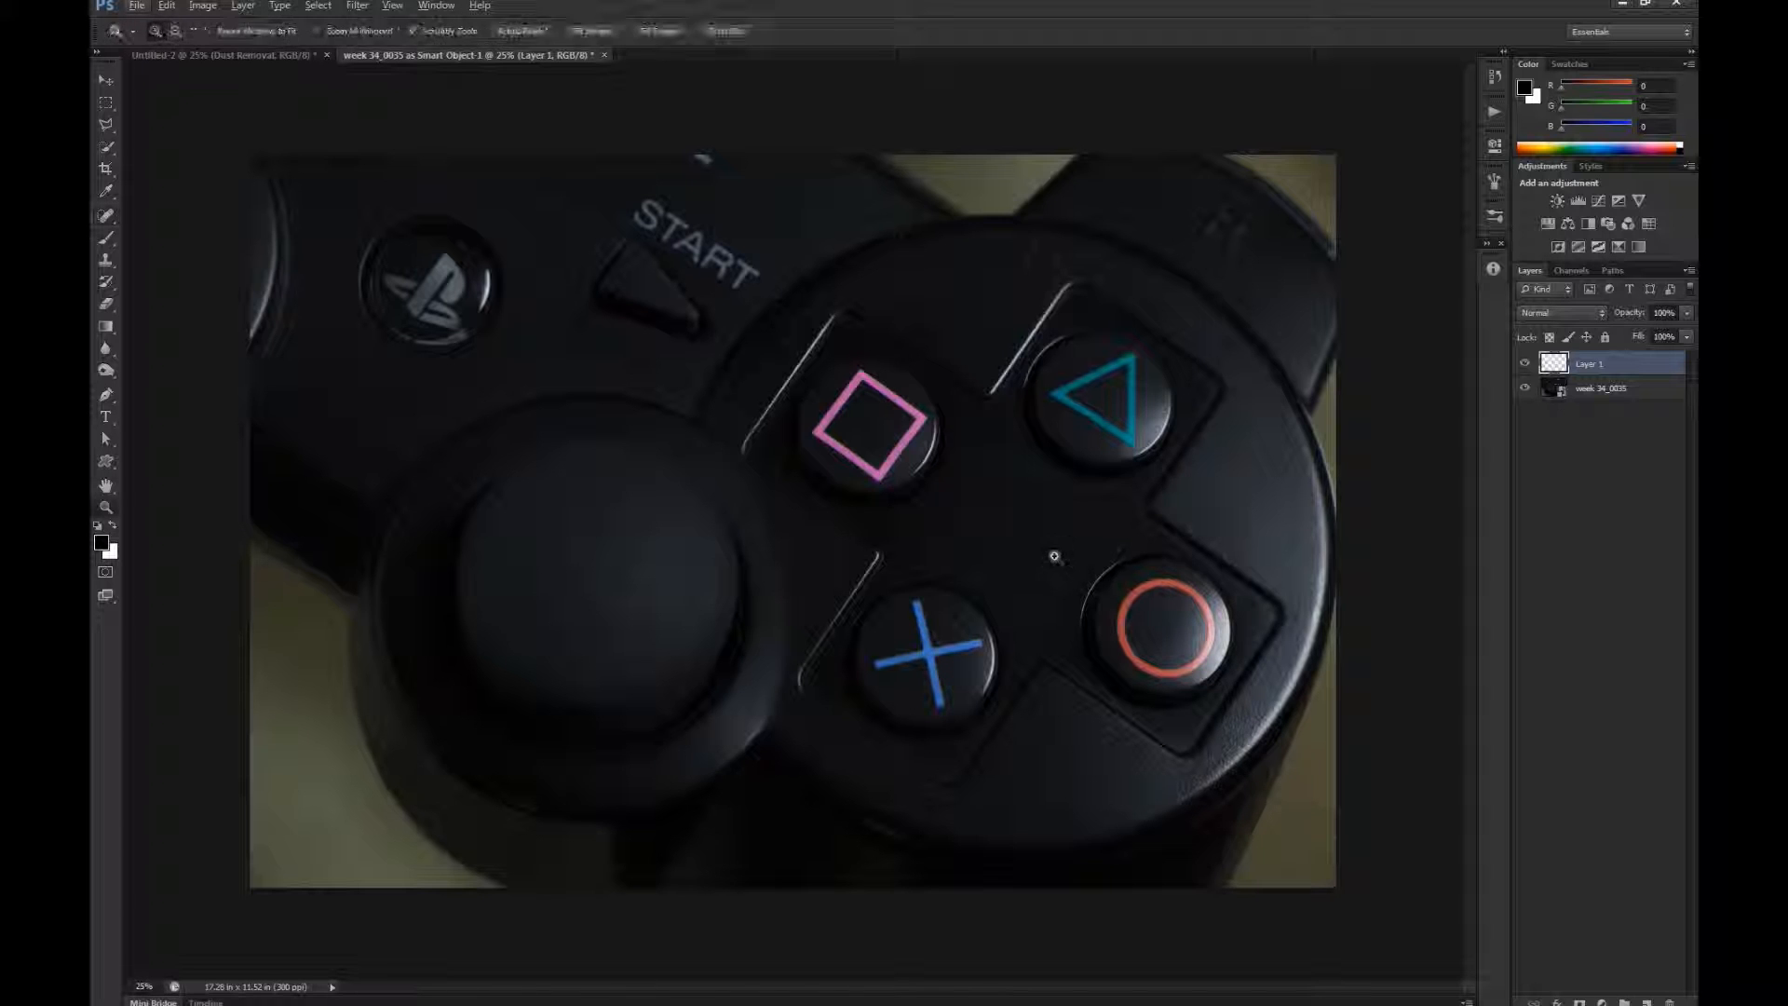
left_click_drag(1038, 571, 1145, 531)
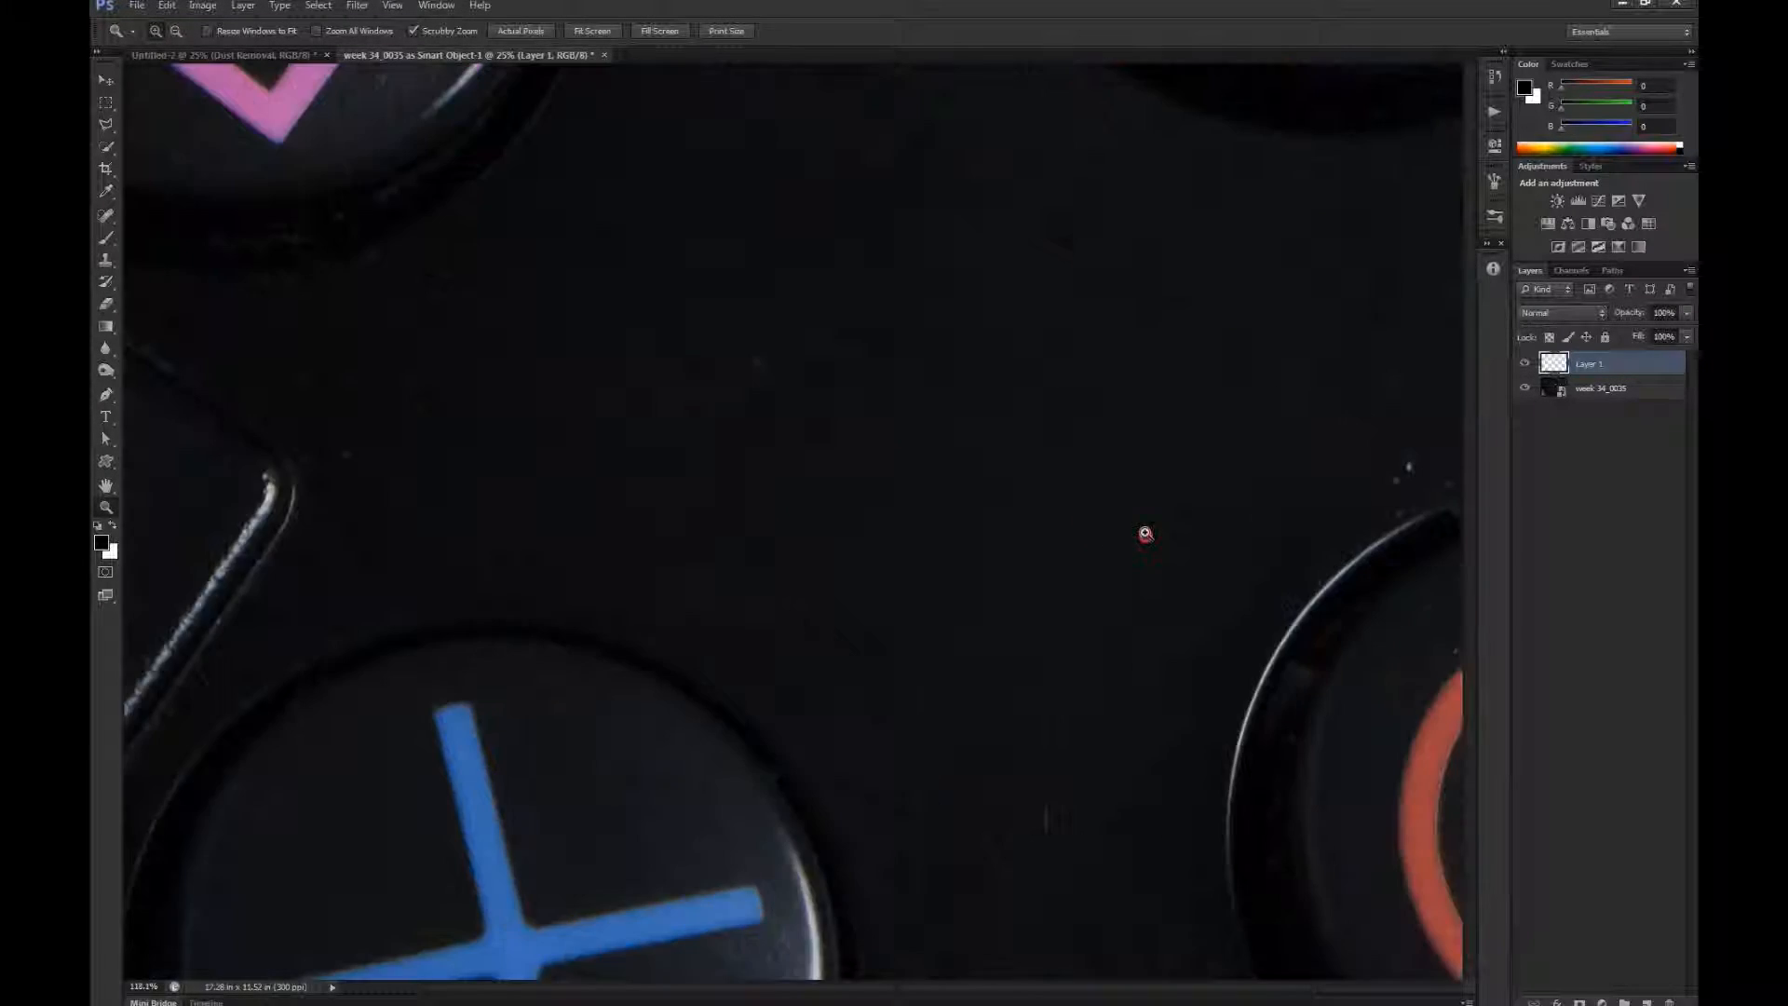
key("j")
left_click_drag(1302, 464, 1146, 392)
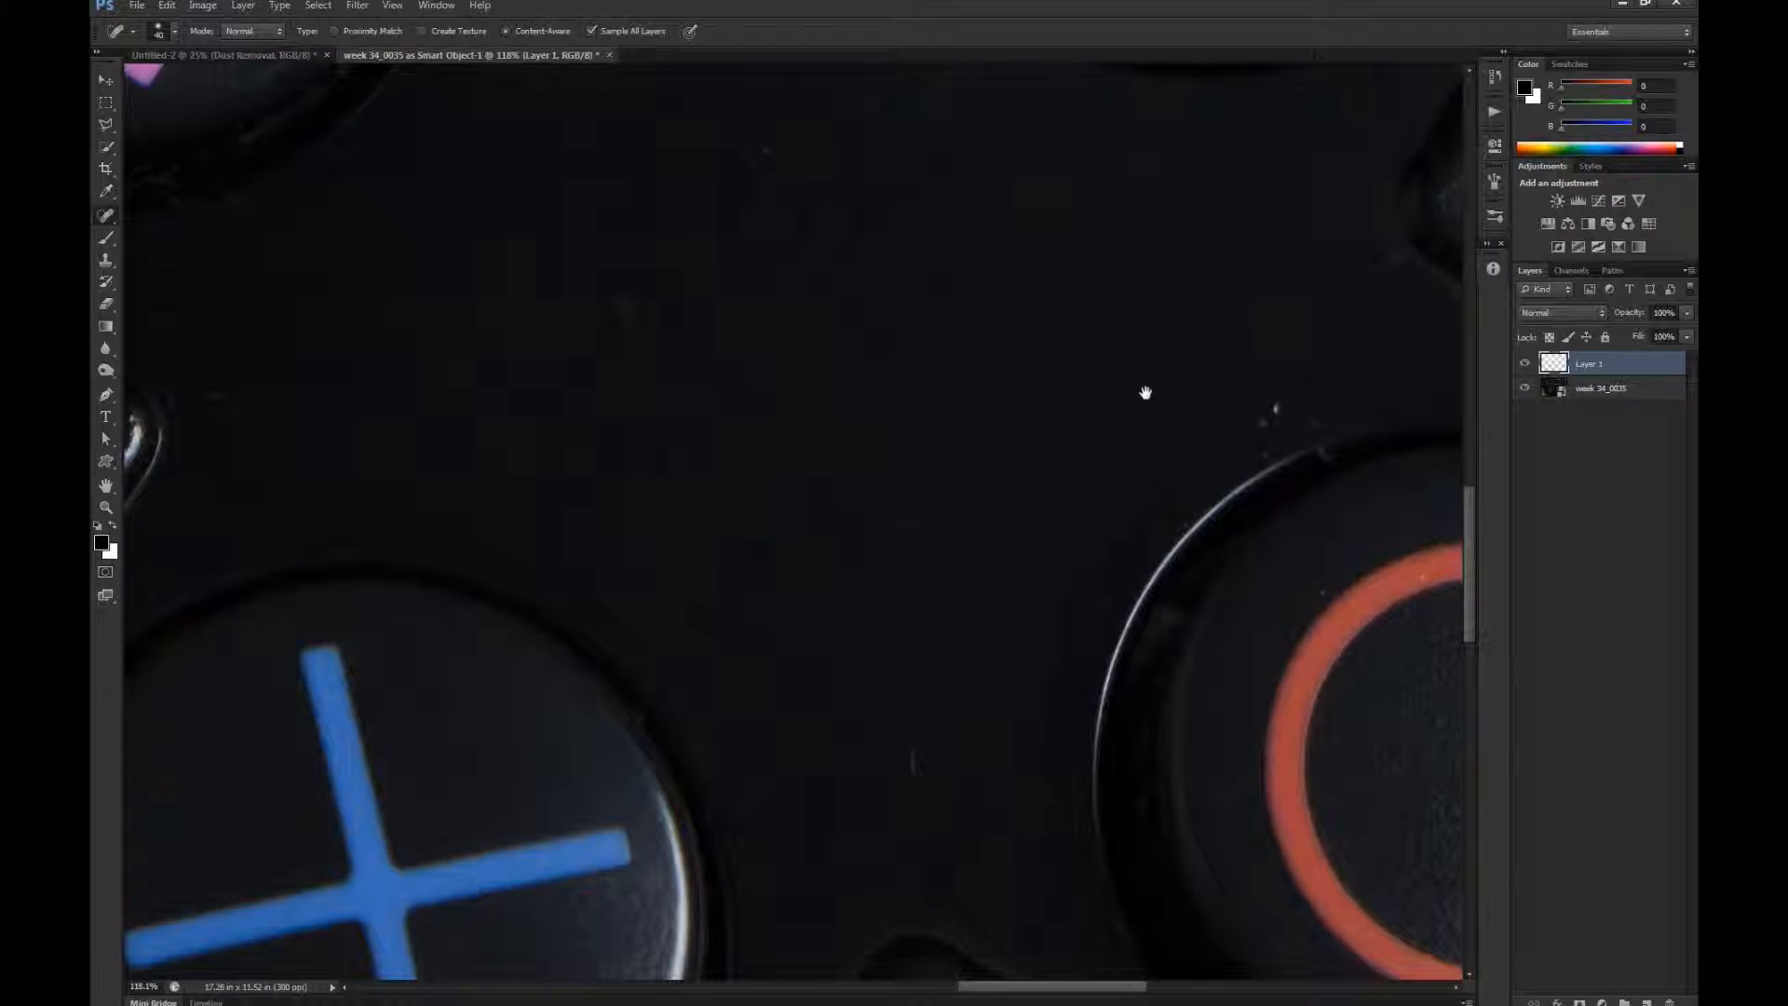
scroll(149, 985, "right", 4)
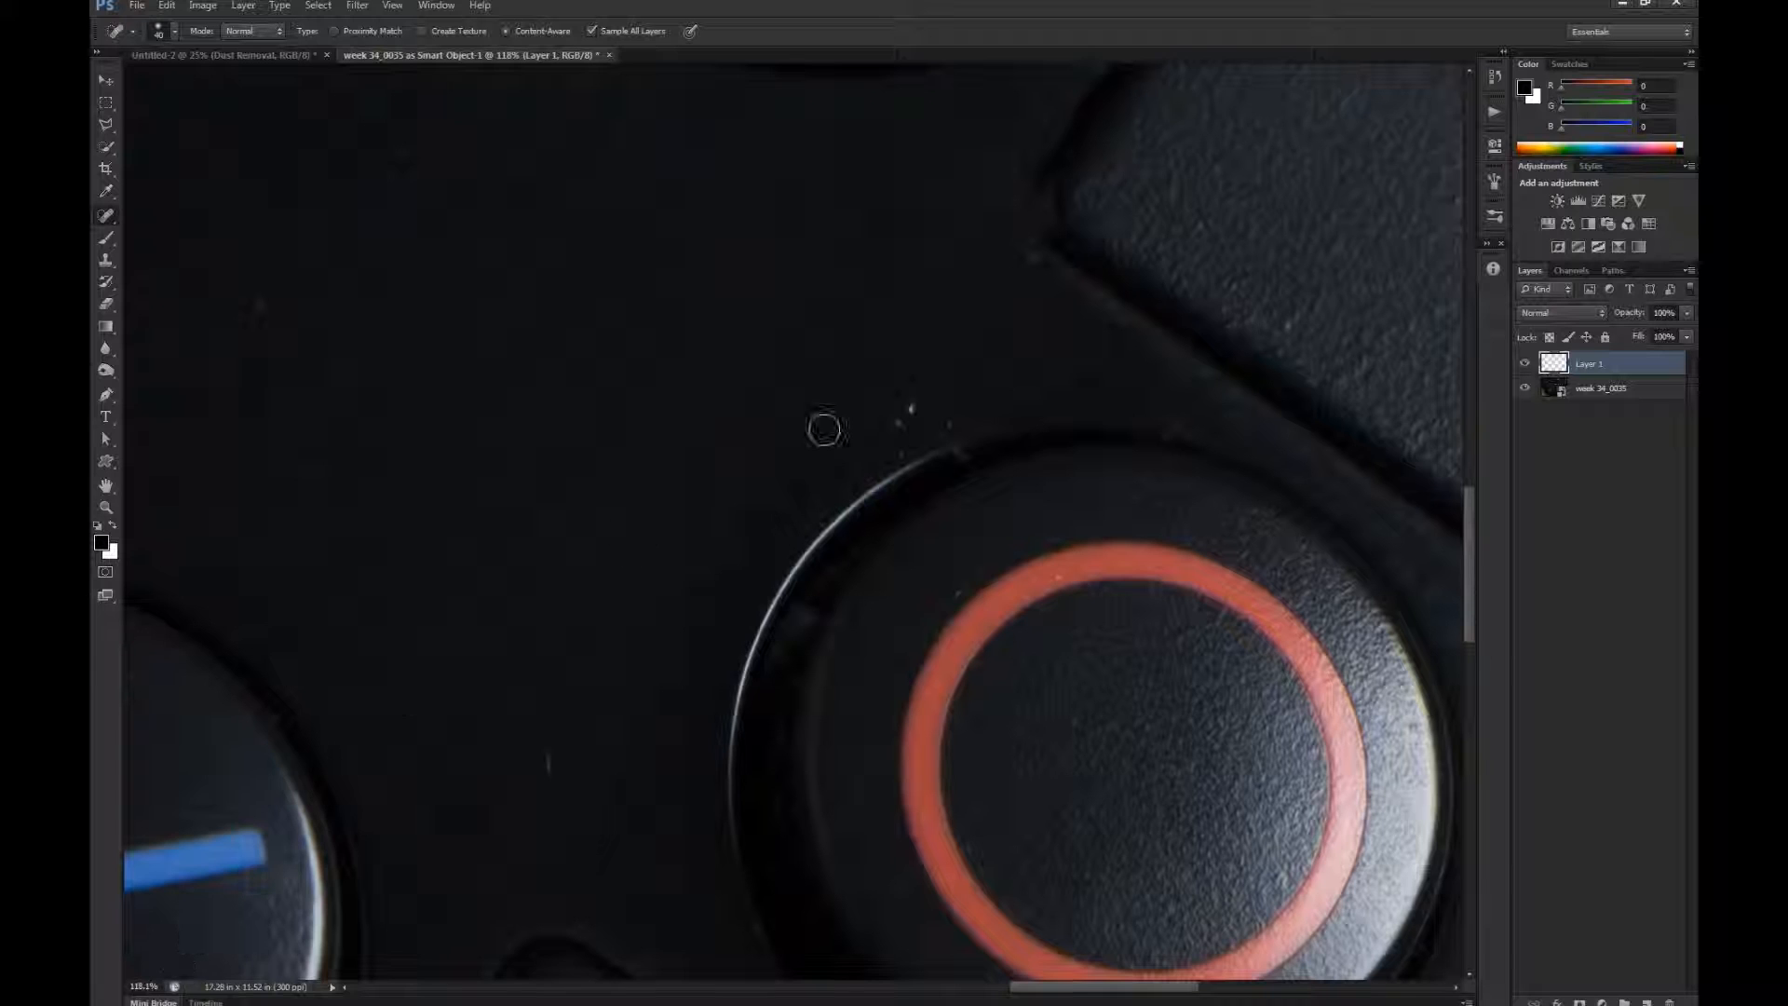
left_click_drag(586, 428, 634, 450)
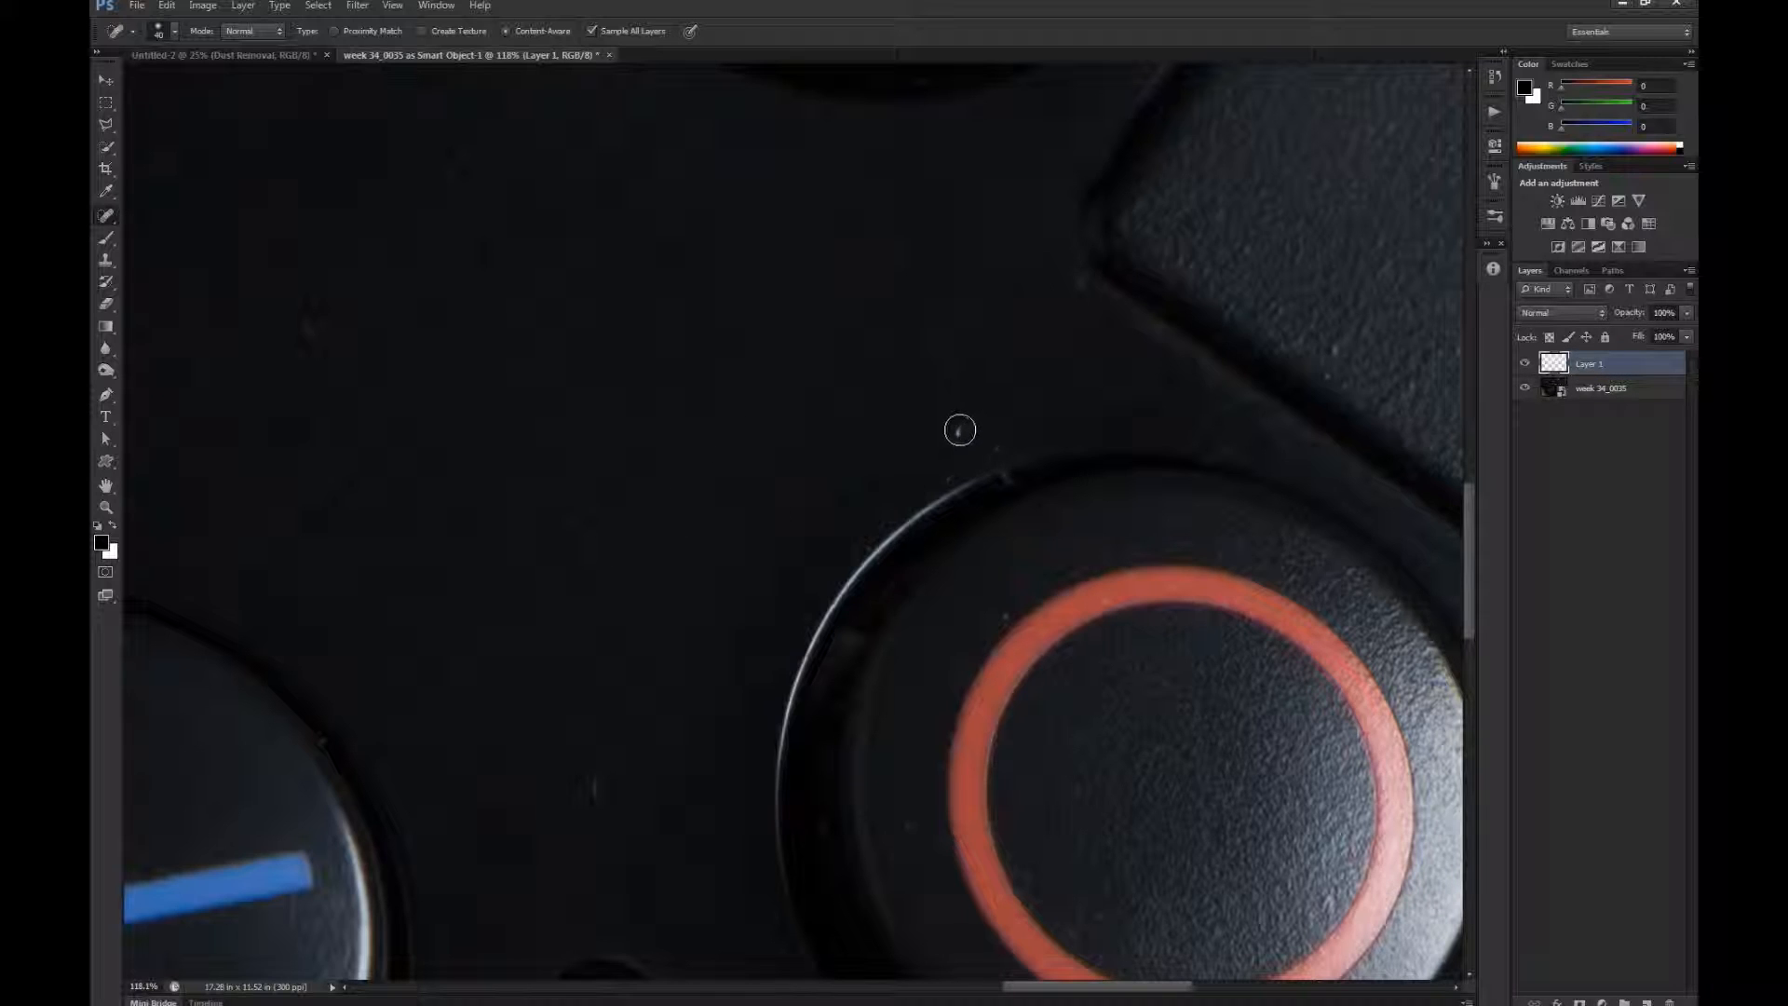
left_click(959, 429)
left_click(946, 436)
left_click(951, 471)
left_click(998, 447)
left_click(1004, 476)
key("bracketleft")
key("bracketleft")
key("bracketleft")
left_click(942, 479)
left_click(996, 448)
Heal the dust marks in the dark area between the blue cross and red circle buttons with a larger brush
key("bracketright")
key("bracketright")
key("bracketright")
key("bracketright")
key("bracketright")
key("bracketright")
left_click(597, 550)
left_click(598, 790)
Heal the dust specks beside the lower edge of the blue cross button with a smaller brush
left_click_drag(536, 761, 741, 364)
left_click_drag(720, 491, 790, 314)
key("bracketleft")
key("bracketleft")
key("bracketleft")
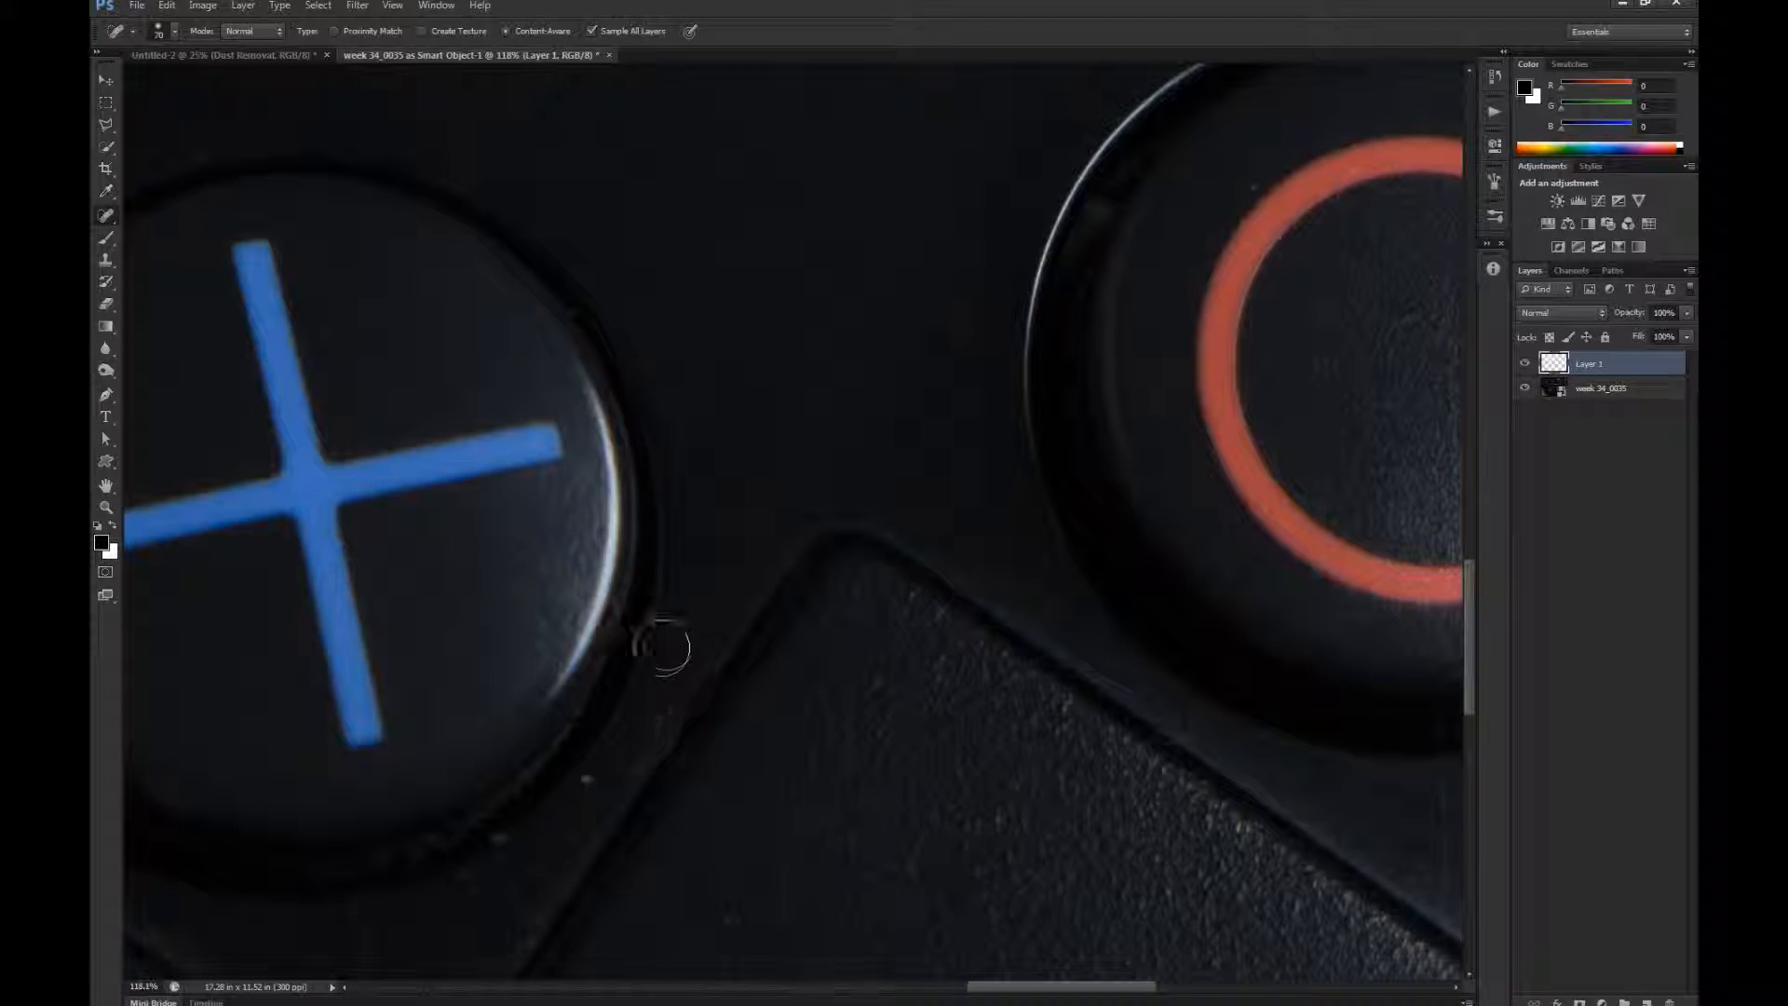
scroll(662, 643, "down", 3)
key("bracketleft")
key("bracketleft")
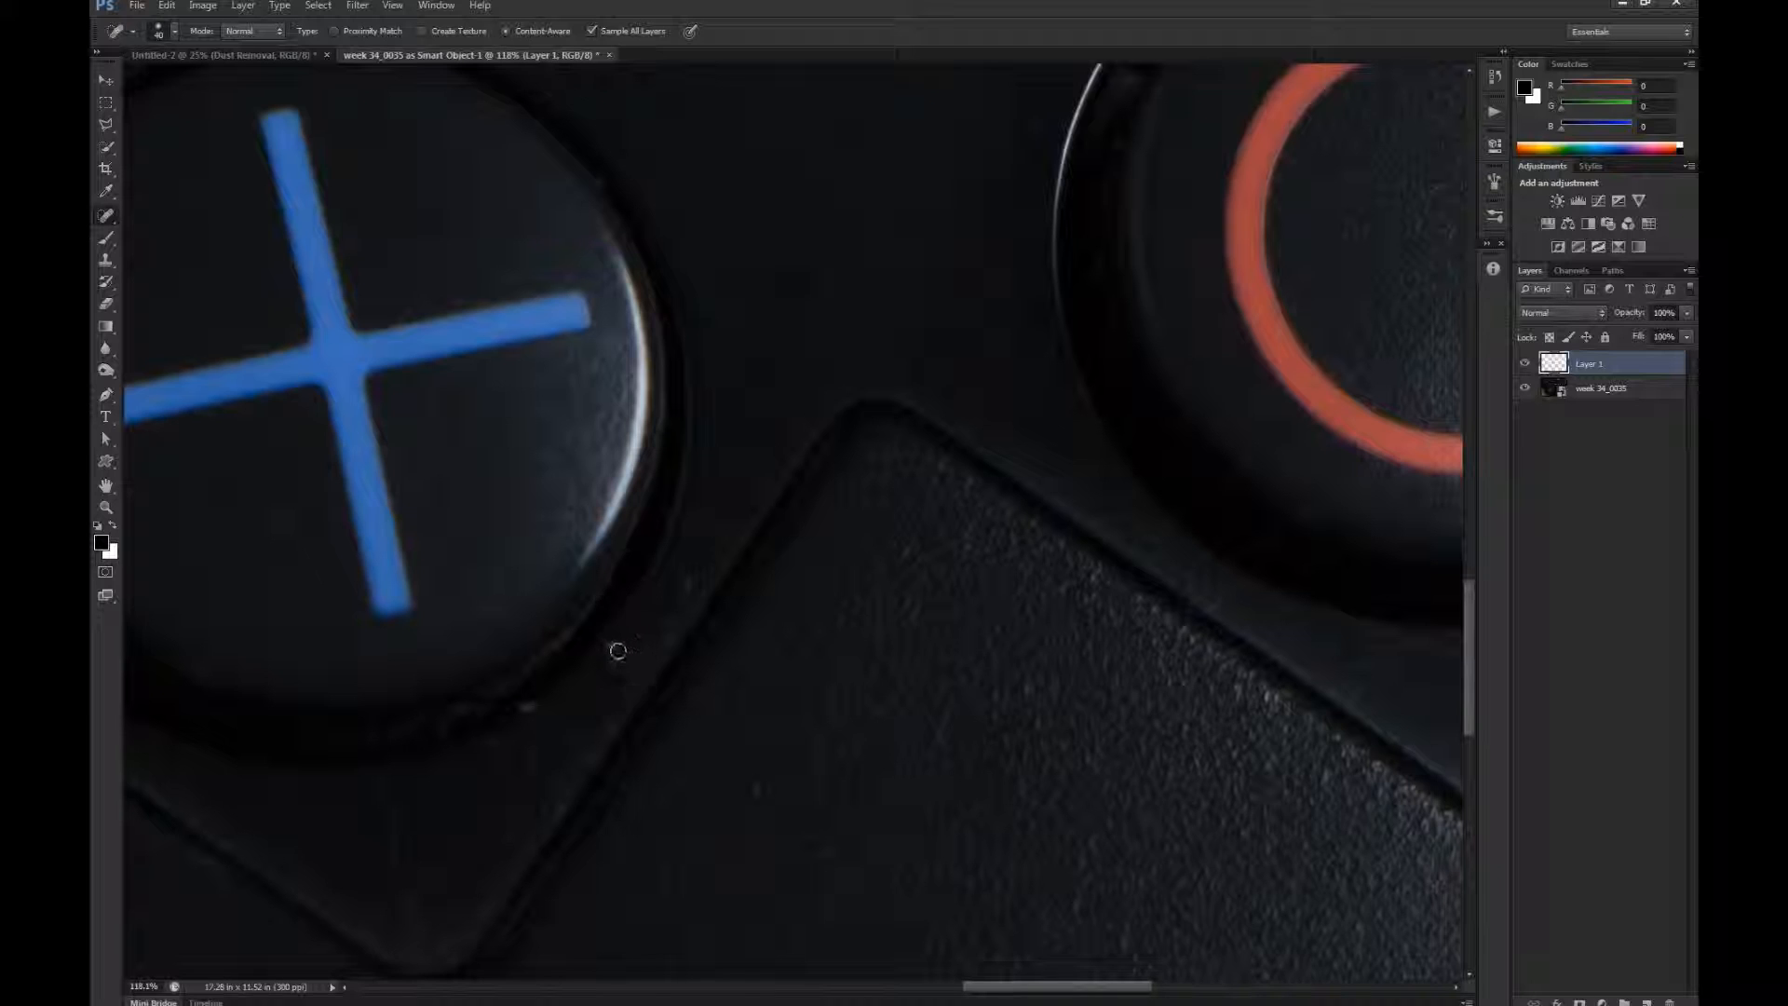
left_click(689, 583)
Check the healed surface around the blue cross button and review the whole photo
left_click_drag(756, 312, 799, 514)
mouse_move(778, 255)
left_mouse_down()
mouse_move(794, 328)
mouse_move(1079, 447)
left_mouse_up()
left_click_drag(876, 304, 960, 363)
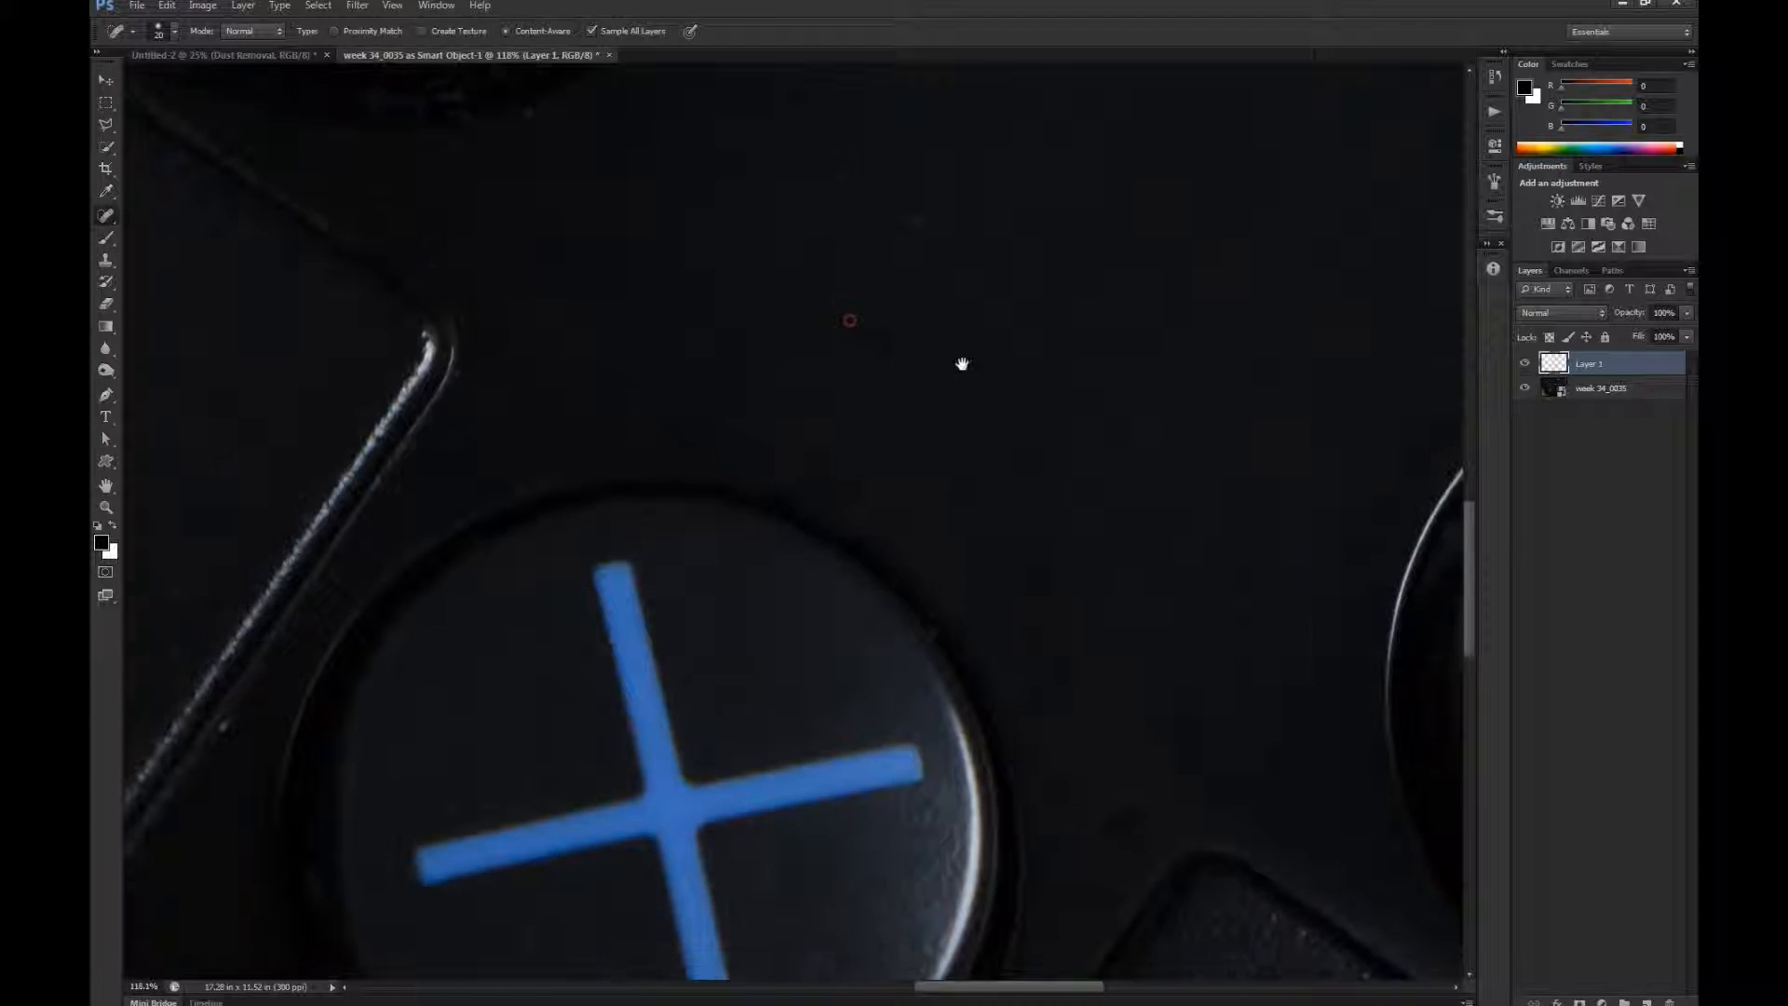
scroll(957, 337, "left", 1)
key("ctrl+minus")
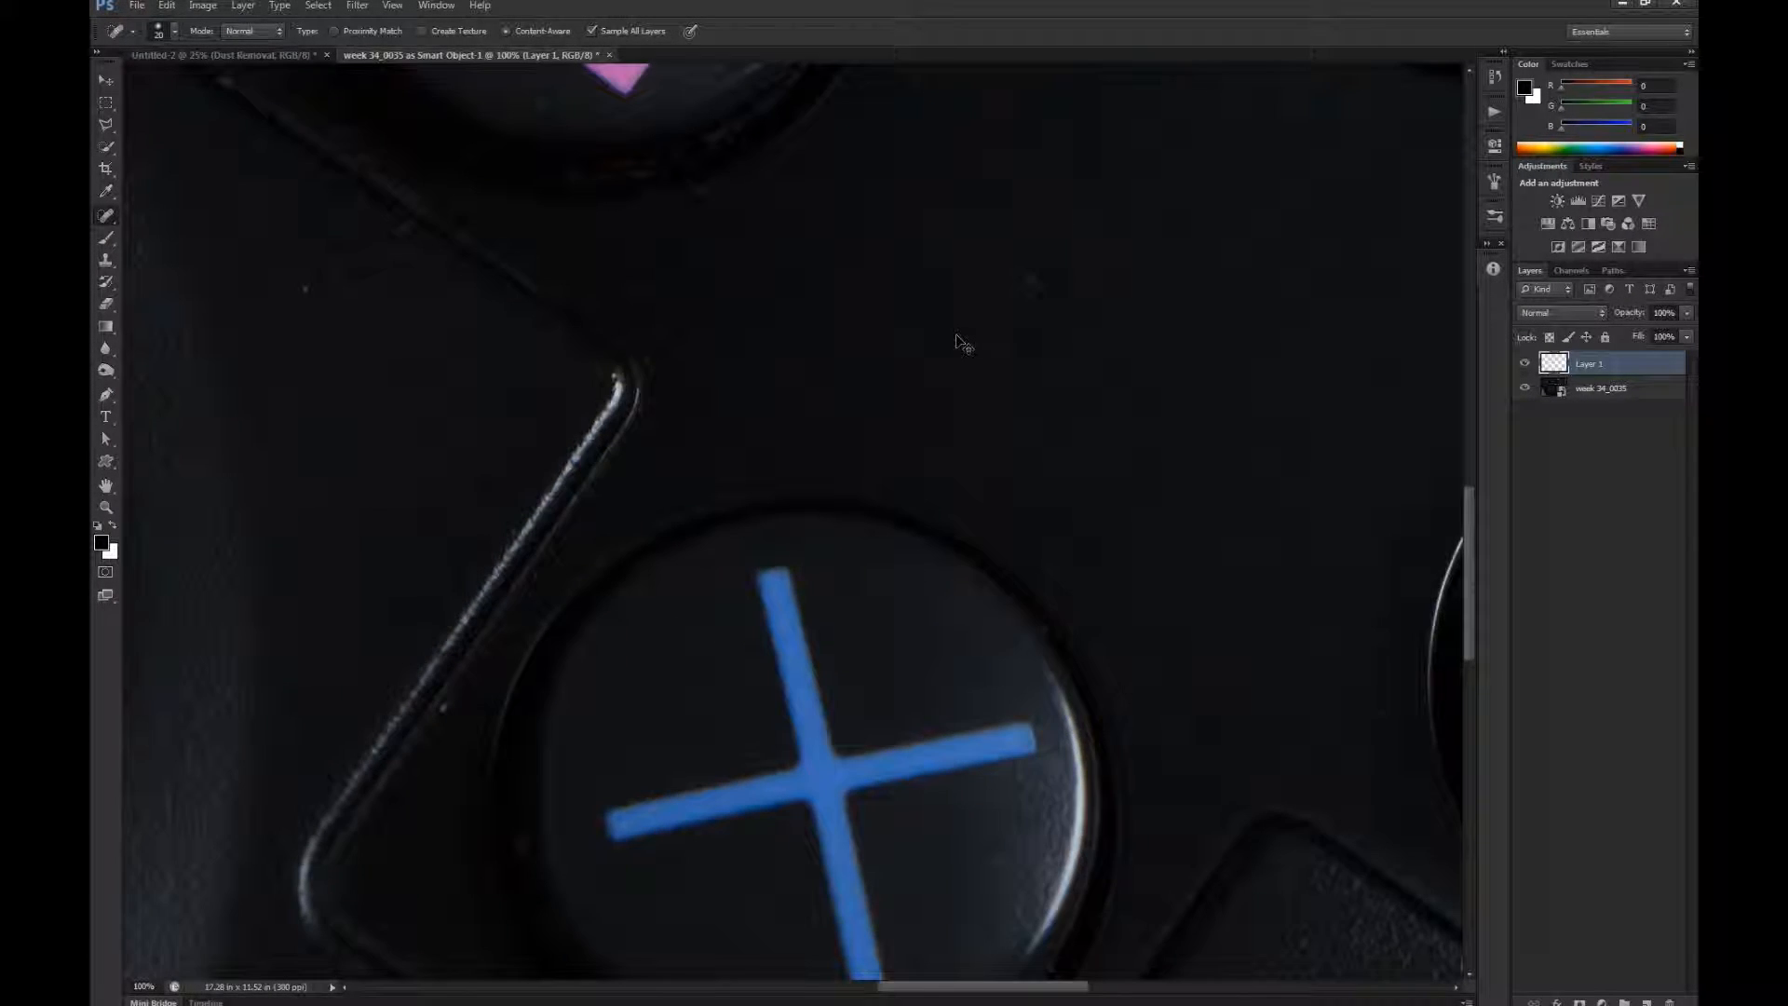
key("ctrl+minus")
key("ctrl+minus")
key("ctrl+minus")
key("ctrl+minus")
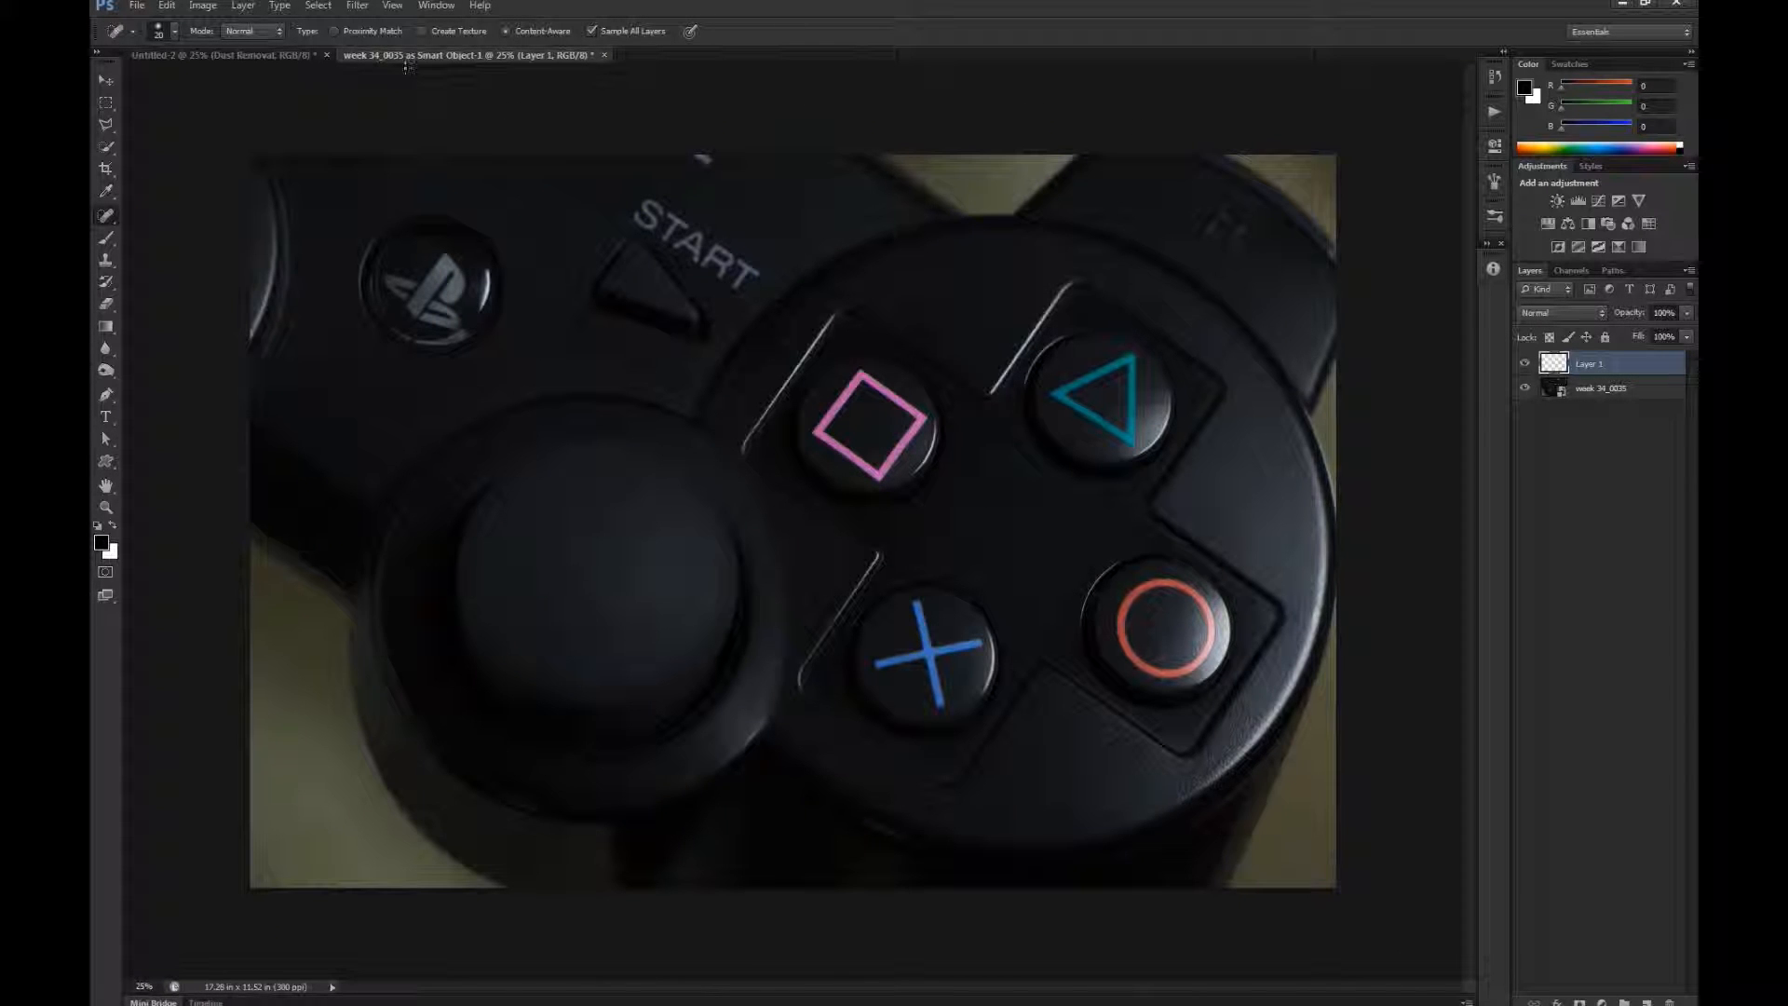
Copy the Dust Removal layer from the Untitled-2 document into the controller photo, aligned over the image
left_click(270, 54)
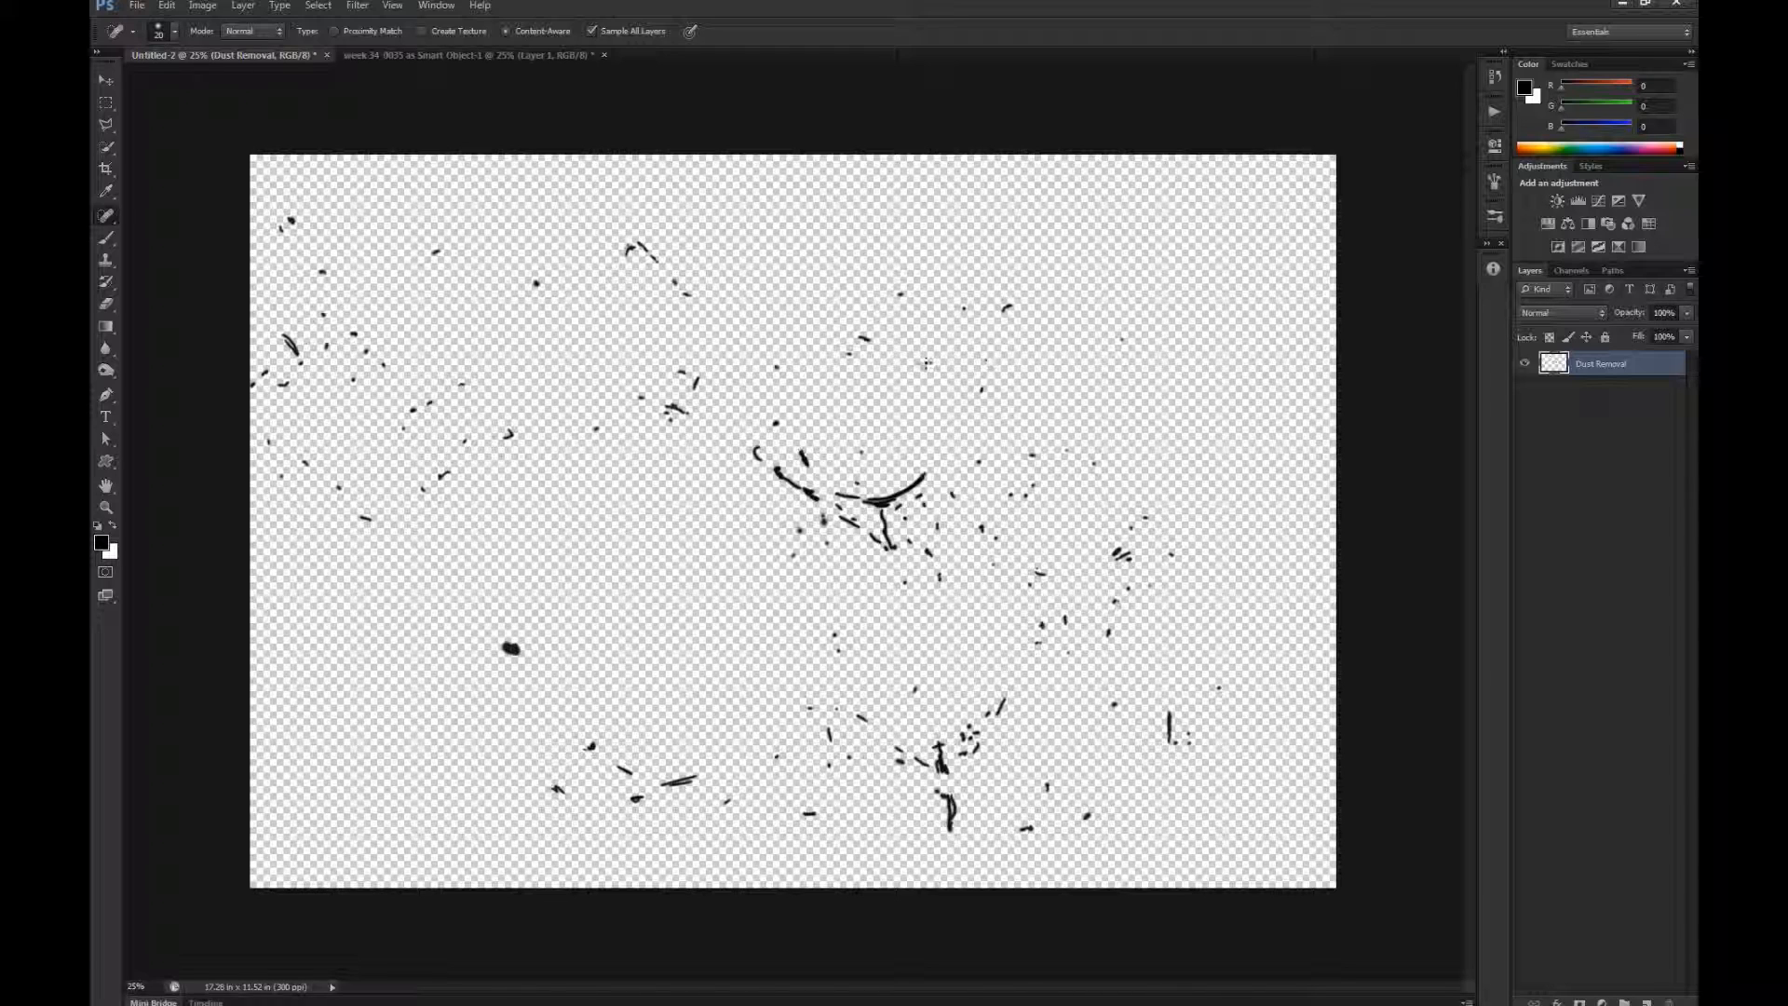
key("v")
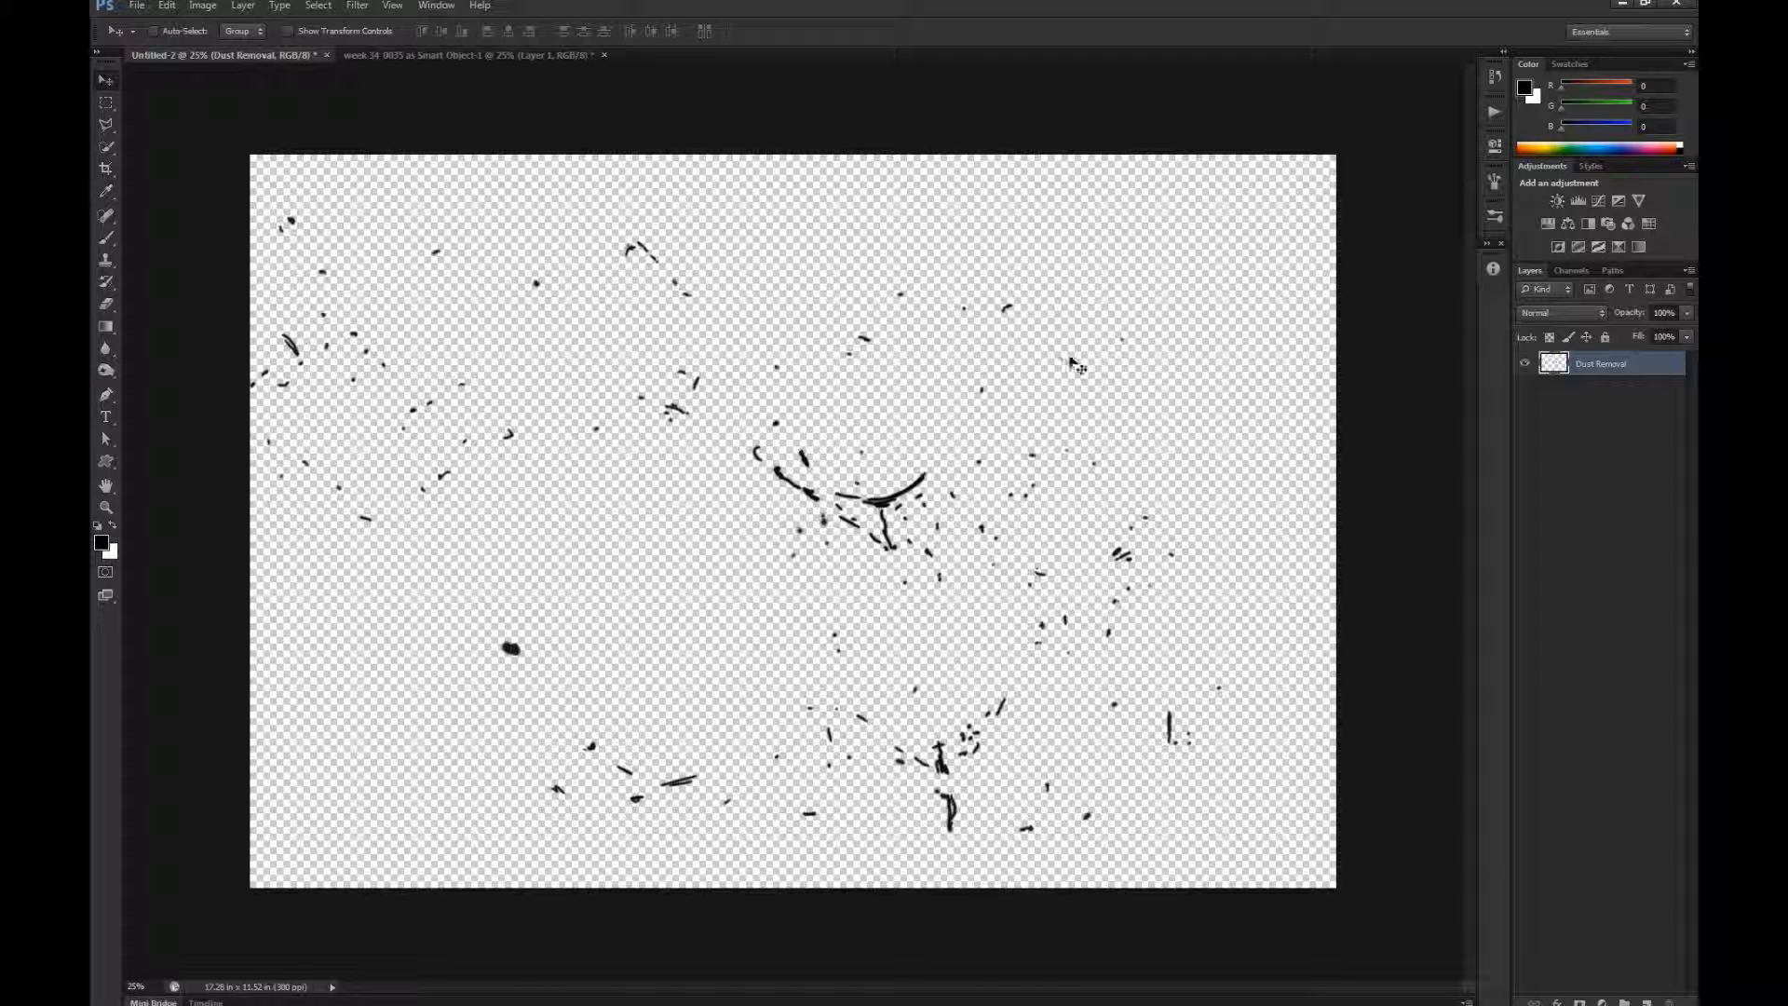
mouse_move(896, 467)
left_mouse_down()
mouse_move(718, 370)
mouse_move(475, 279)
mouse_move(354, 128)
mouse_move(377, 63)
mouse_move(340, 72)
mouse_move(399, 68)
mouse_move(487, 149)
mouse_move(758, 87)
mouse_move(914, 75)
mouse_move(857, 234)
mouse_move(1053, 483)
mouse_move(908, 487)
left_mouse_up()
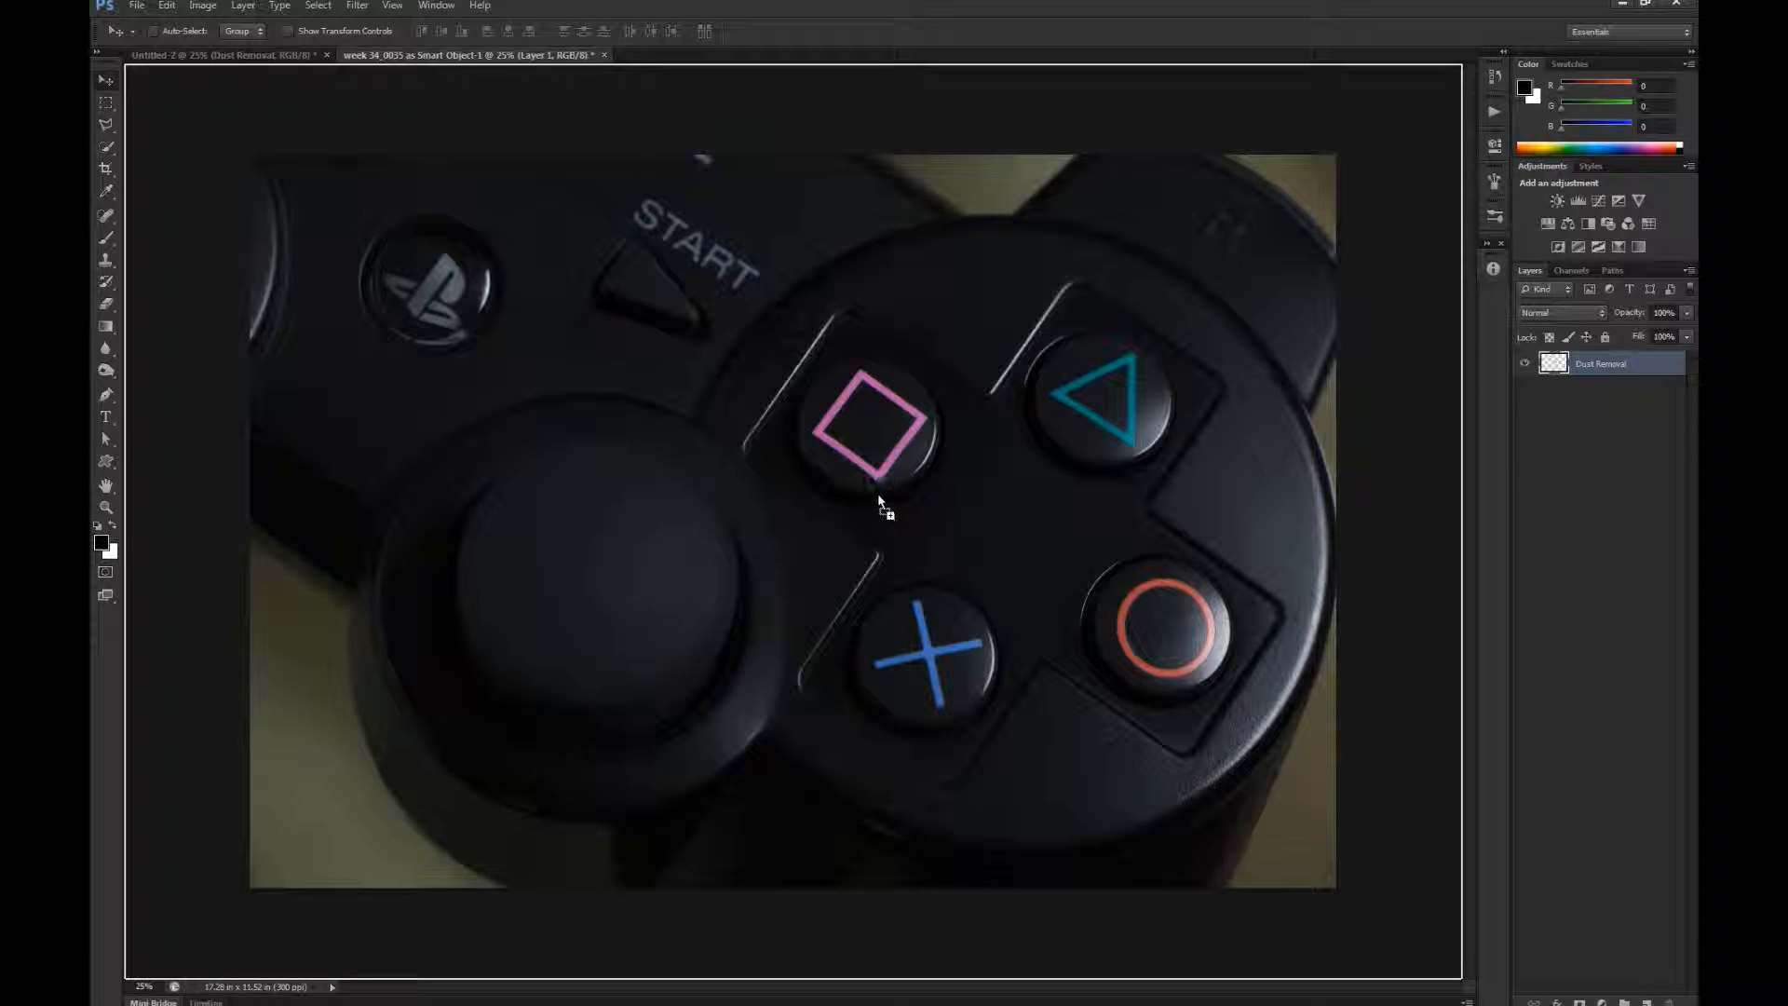
left_click_drag(878, 497, 875, 497)
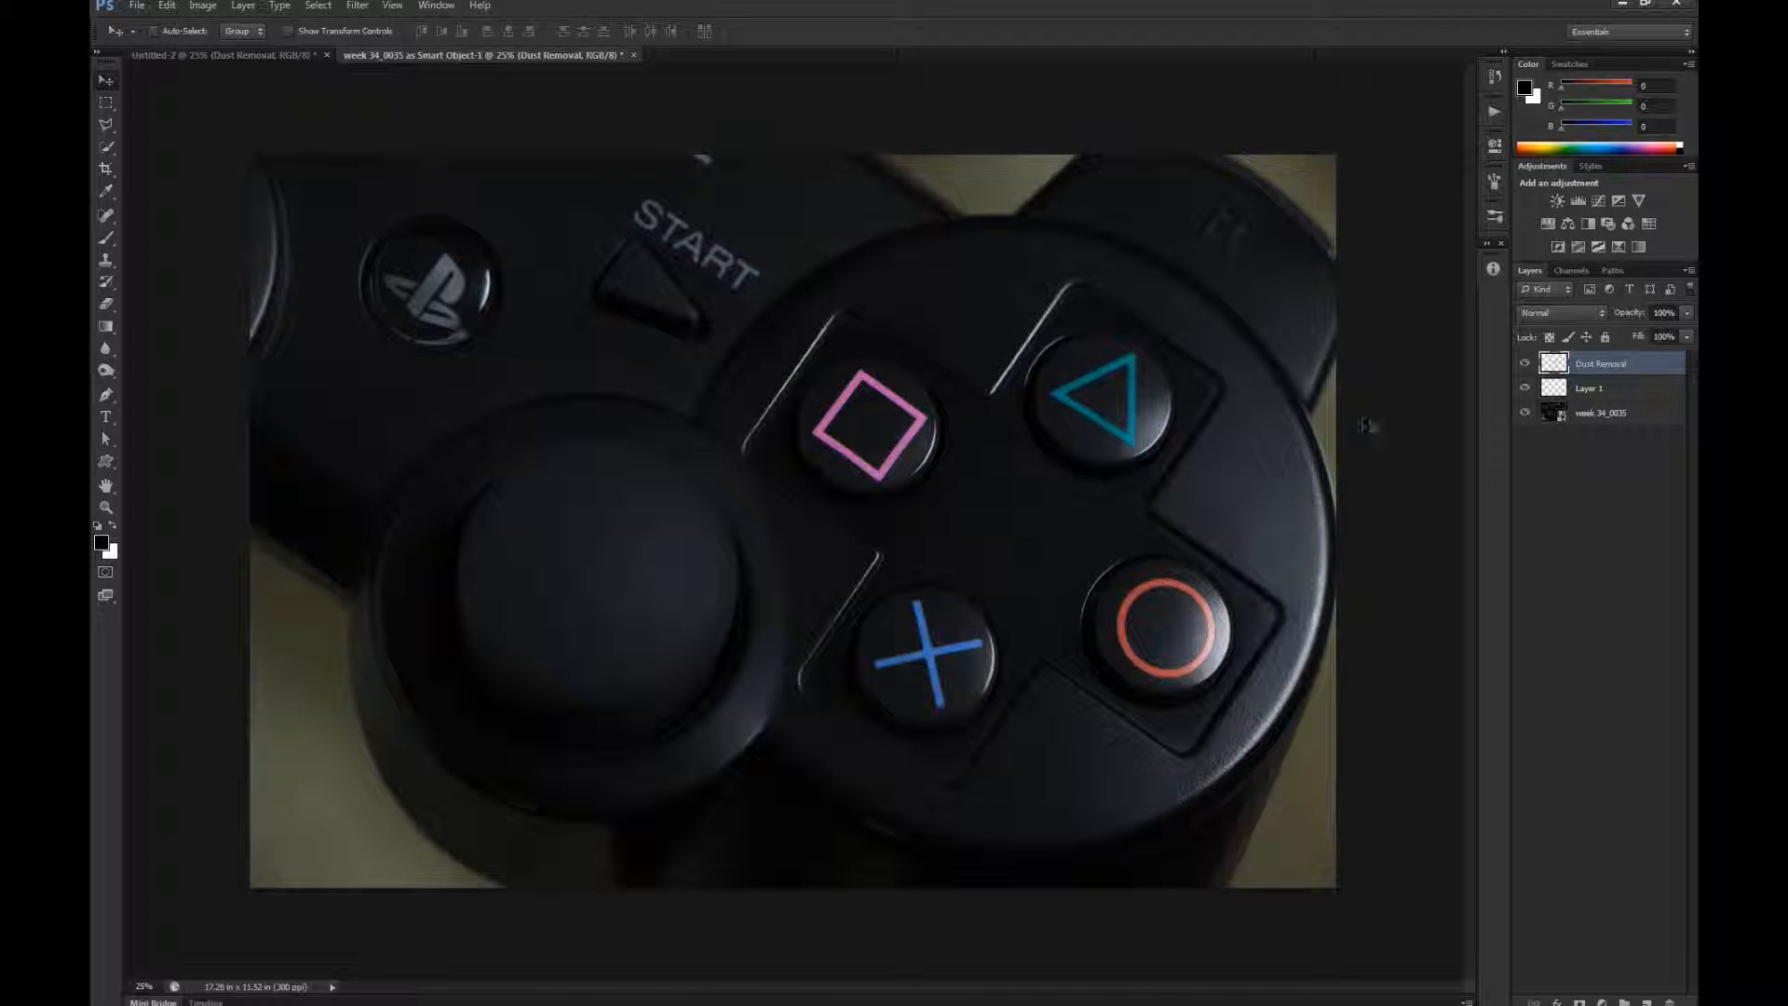
Compare the photo with and without the Dust Removal layer, leaving the layer shown
left_click(1525, 366)
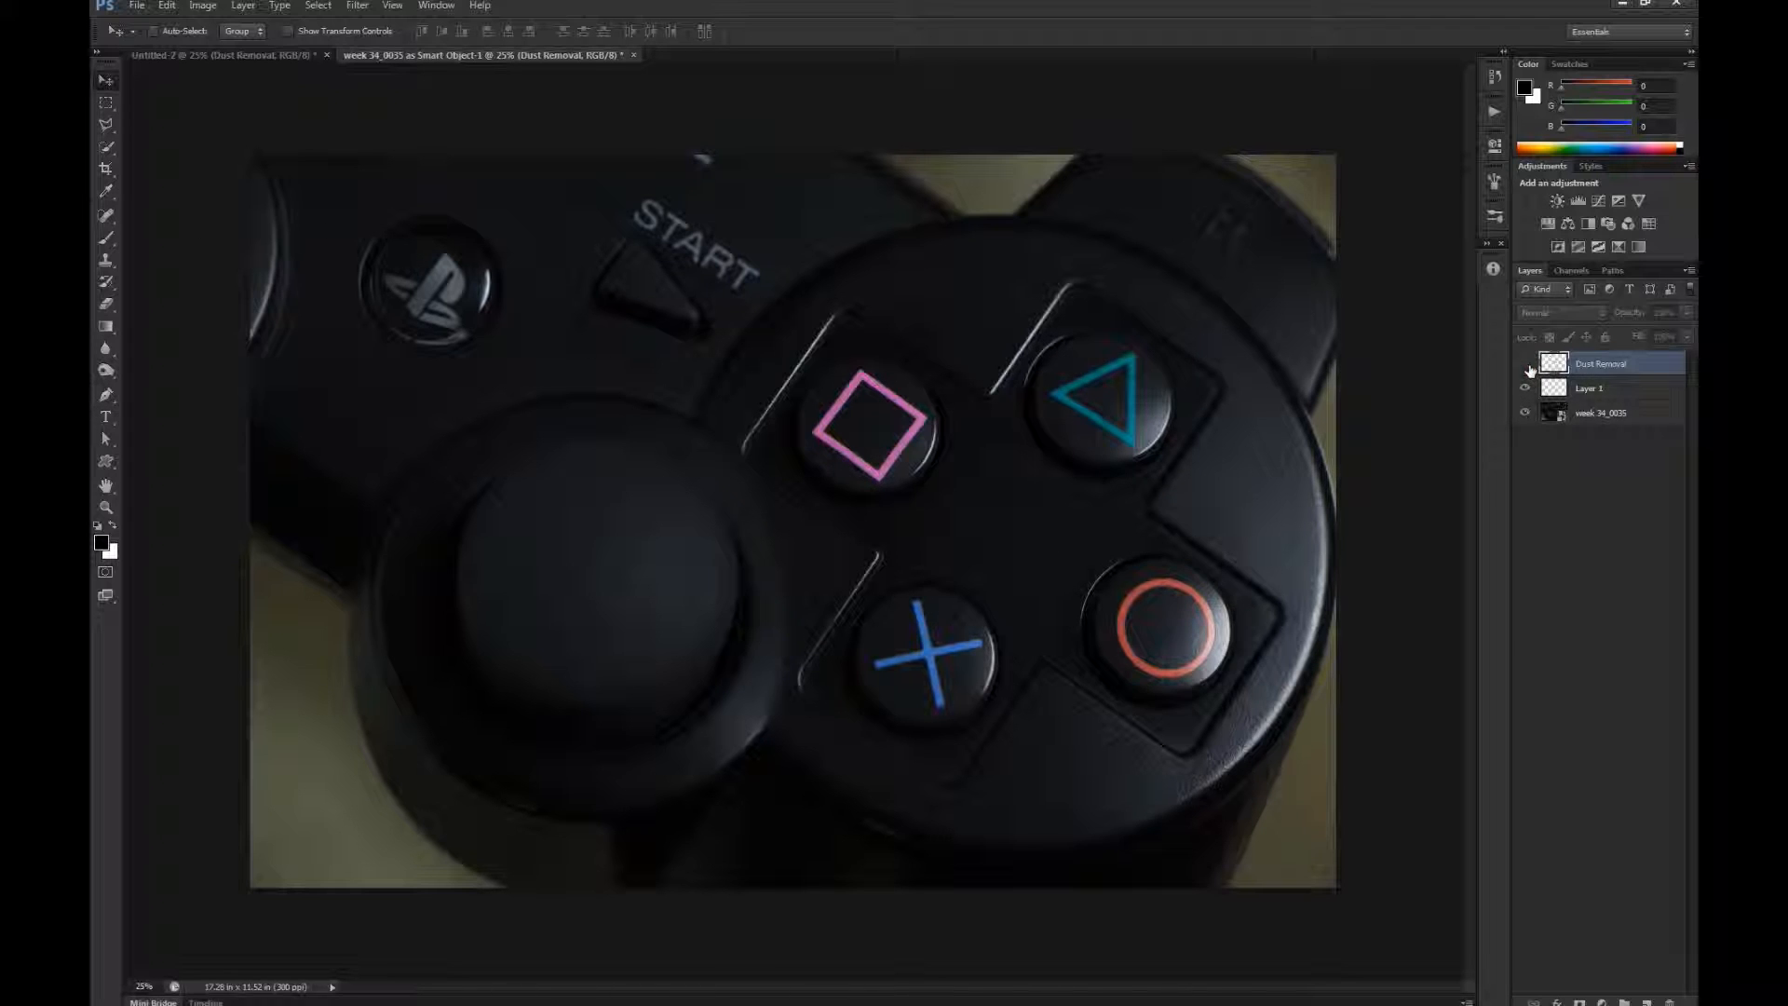
left_click(1524, 366)
left_click(1525, 367)
left_click(1524, 367)
left_click(1525, 367)
left_click(1526, 368)
left_click(1525, 368)
left_click(1526, 368)
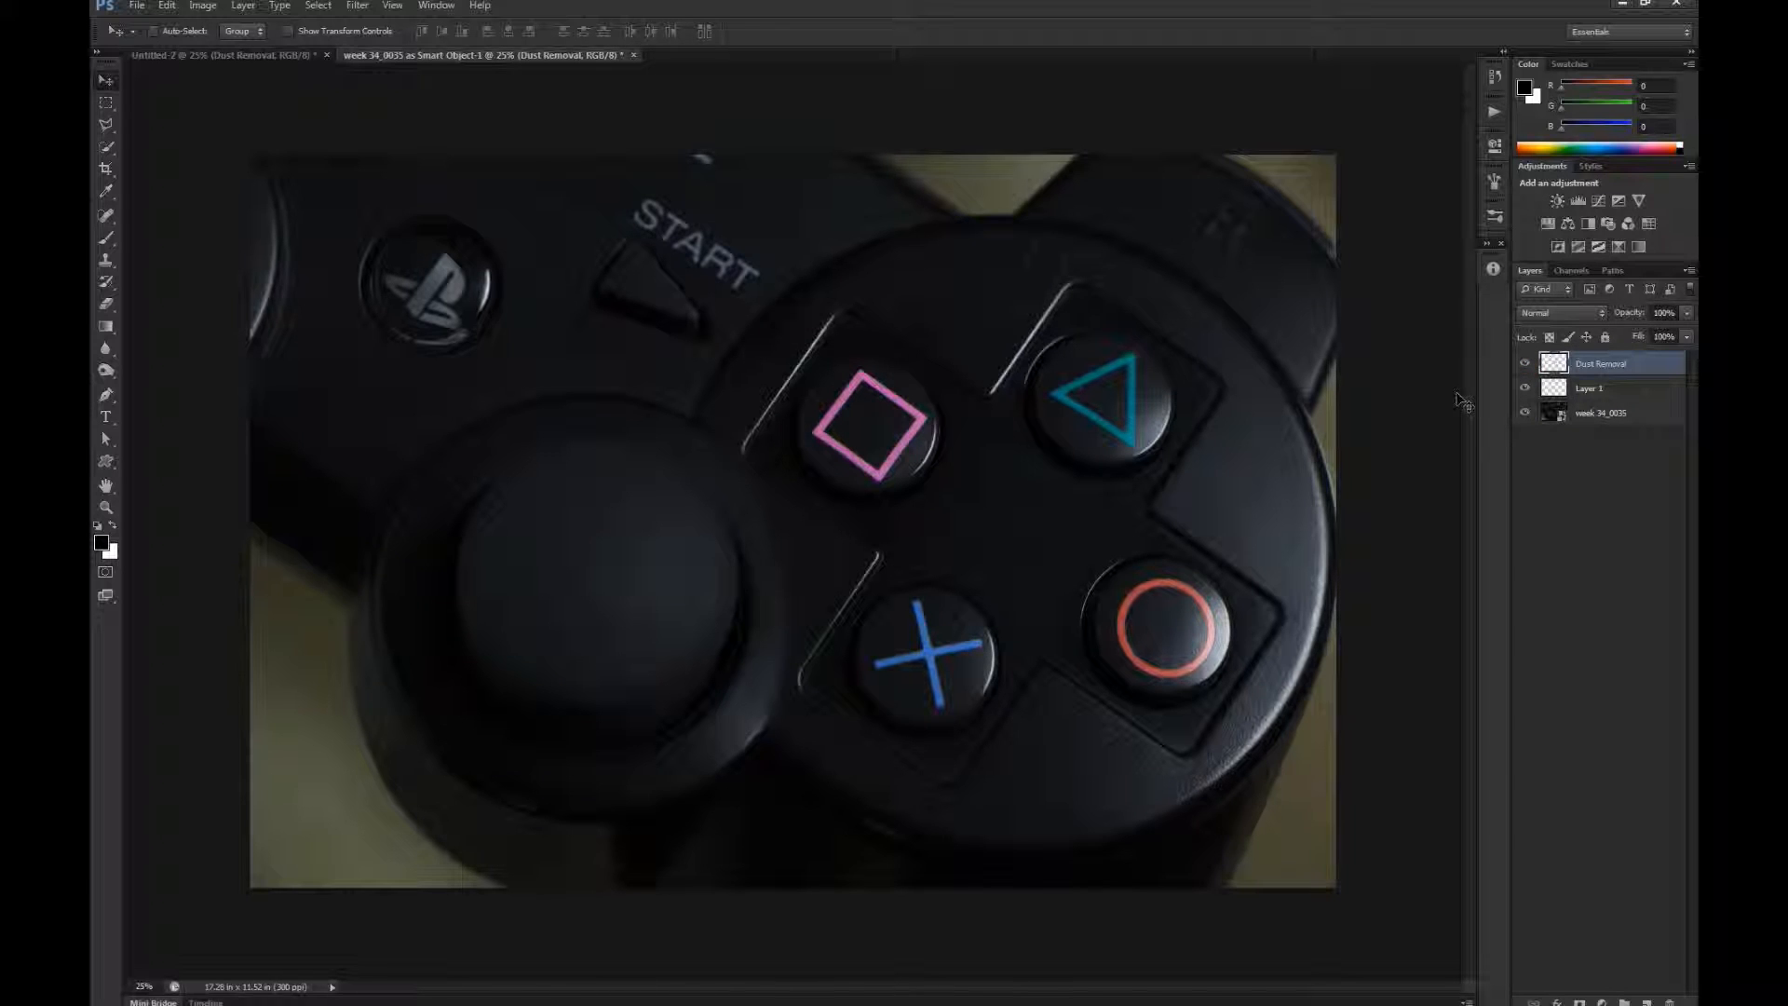
Merge Layer 1 and the Dust Removal layer into a single Dust Removal layer
left_click(1658, 390)
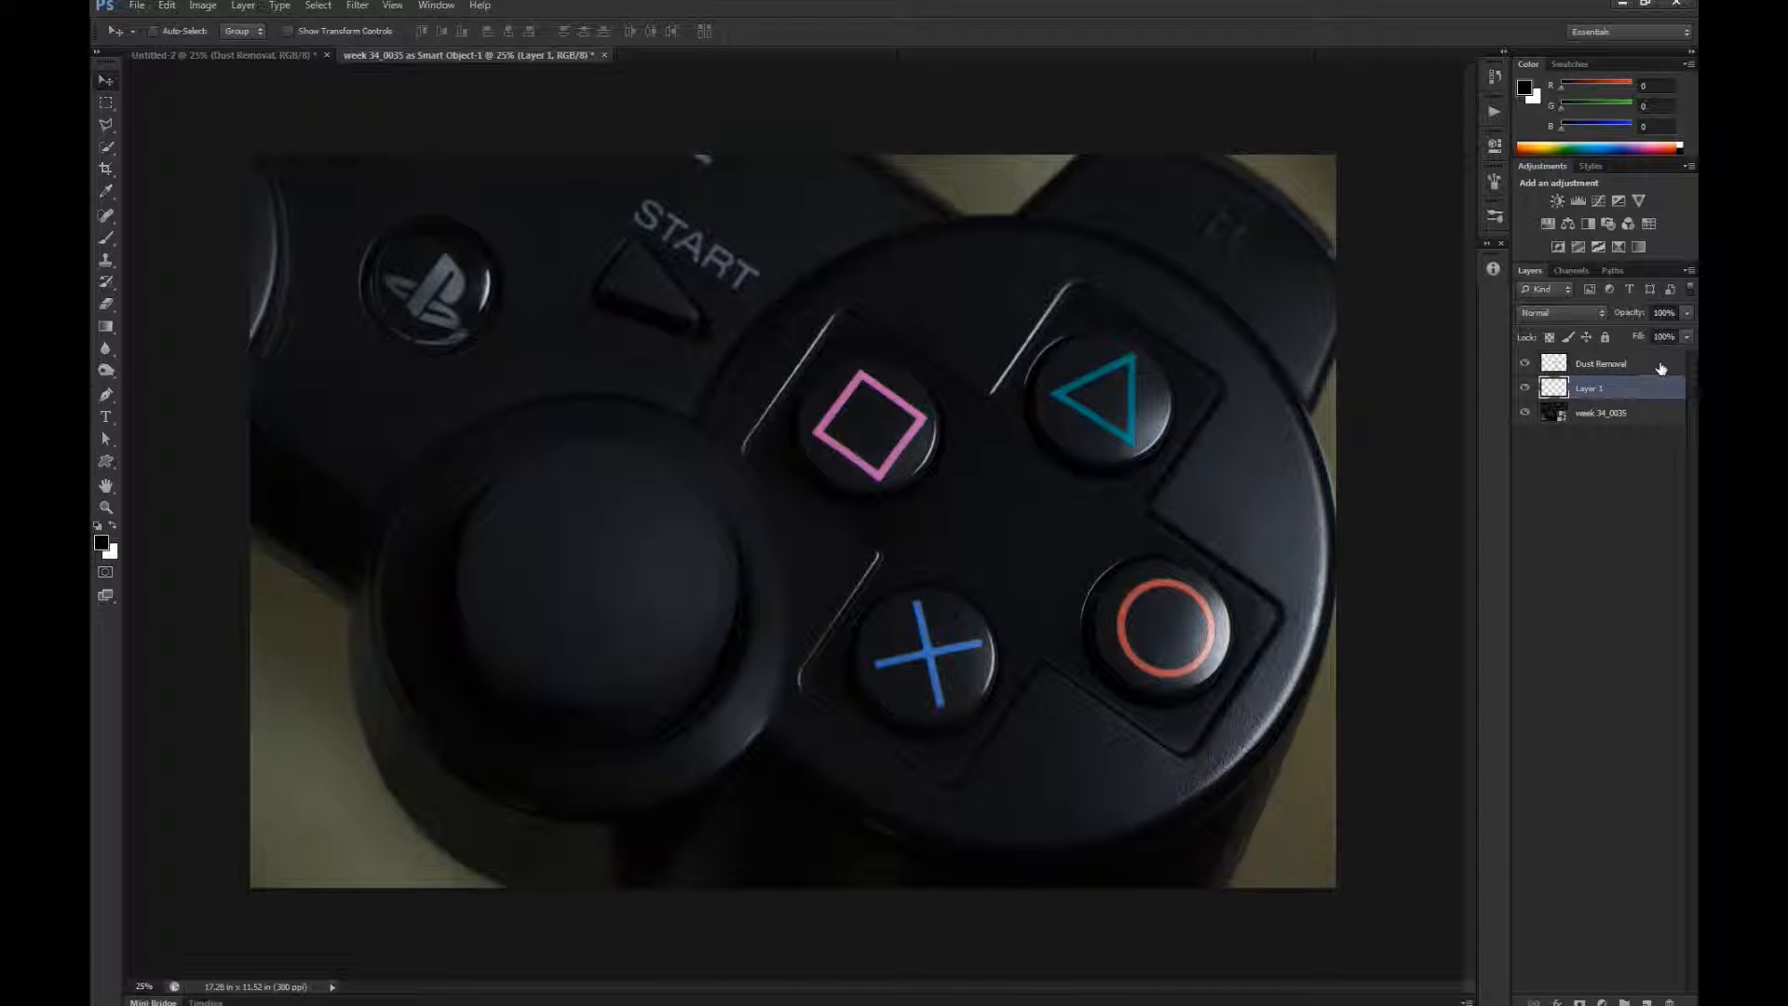
left_click(1655, 369, "shift")
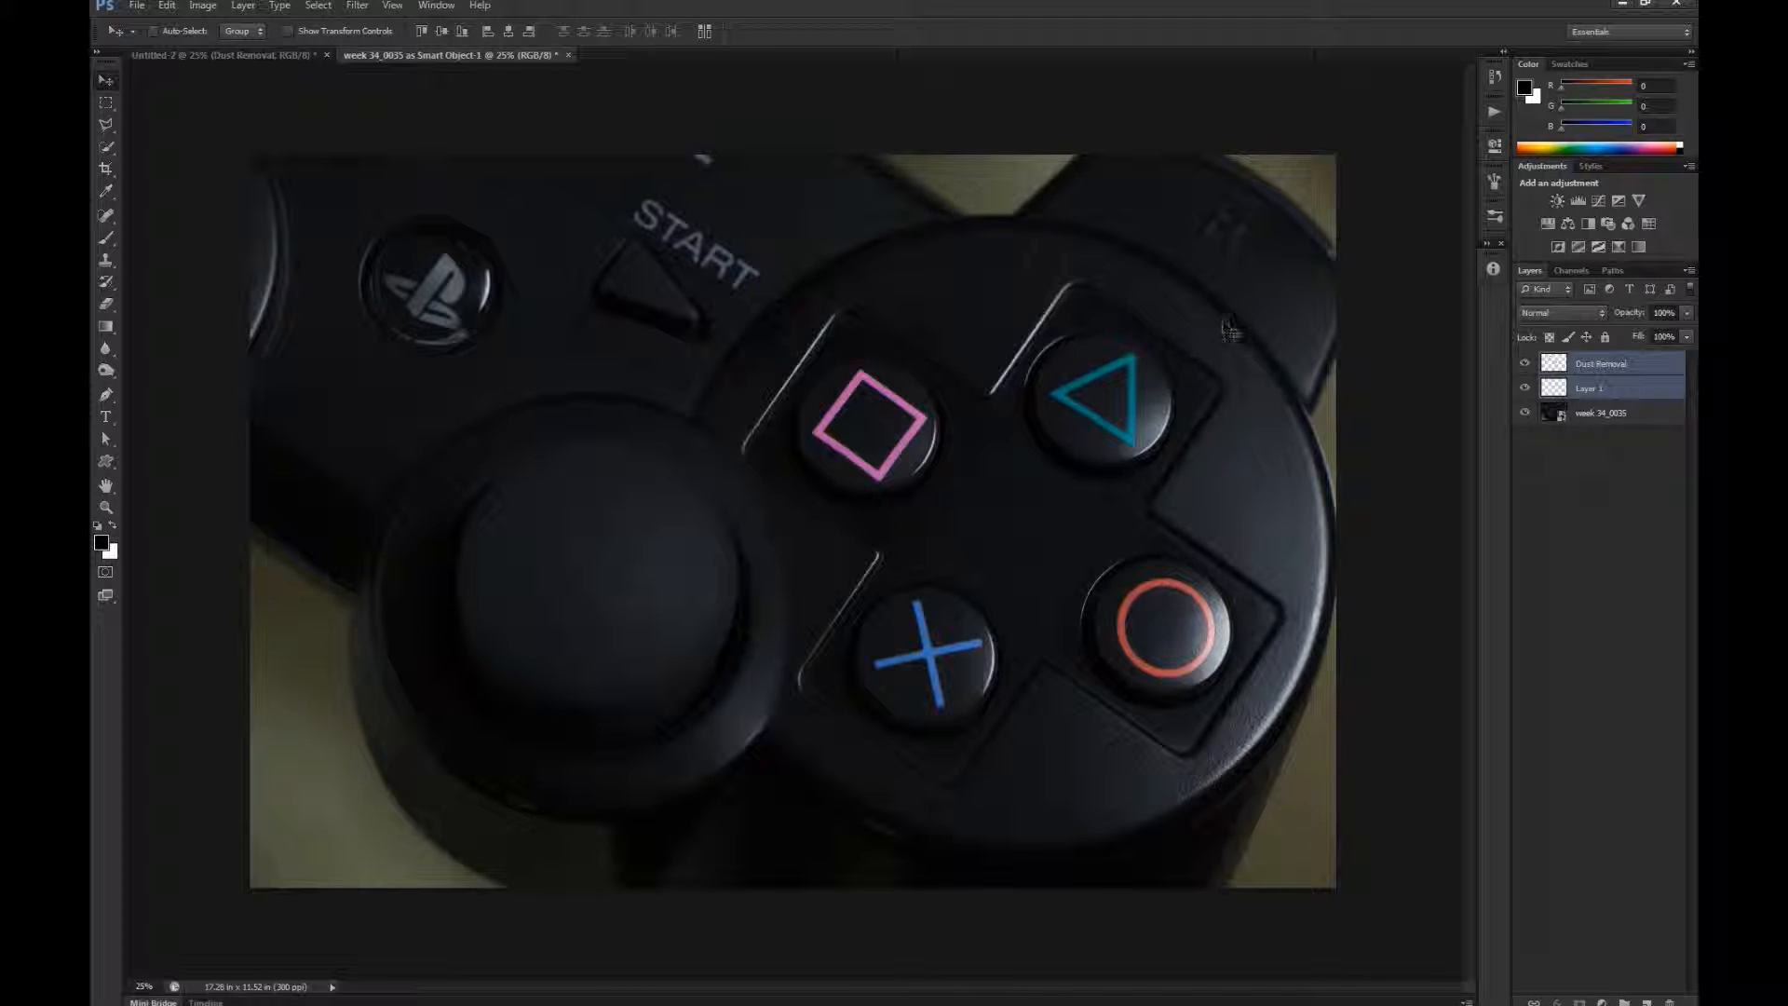
key("ctrl+e")
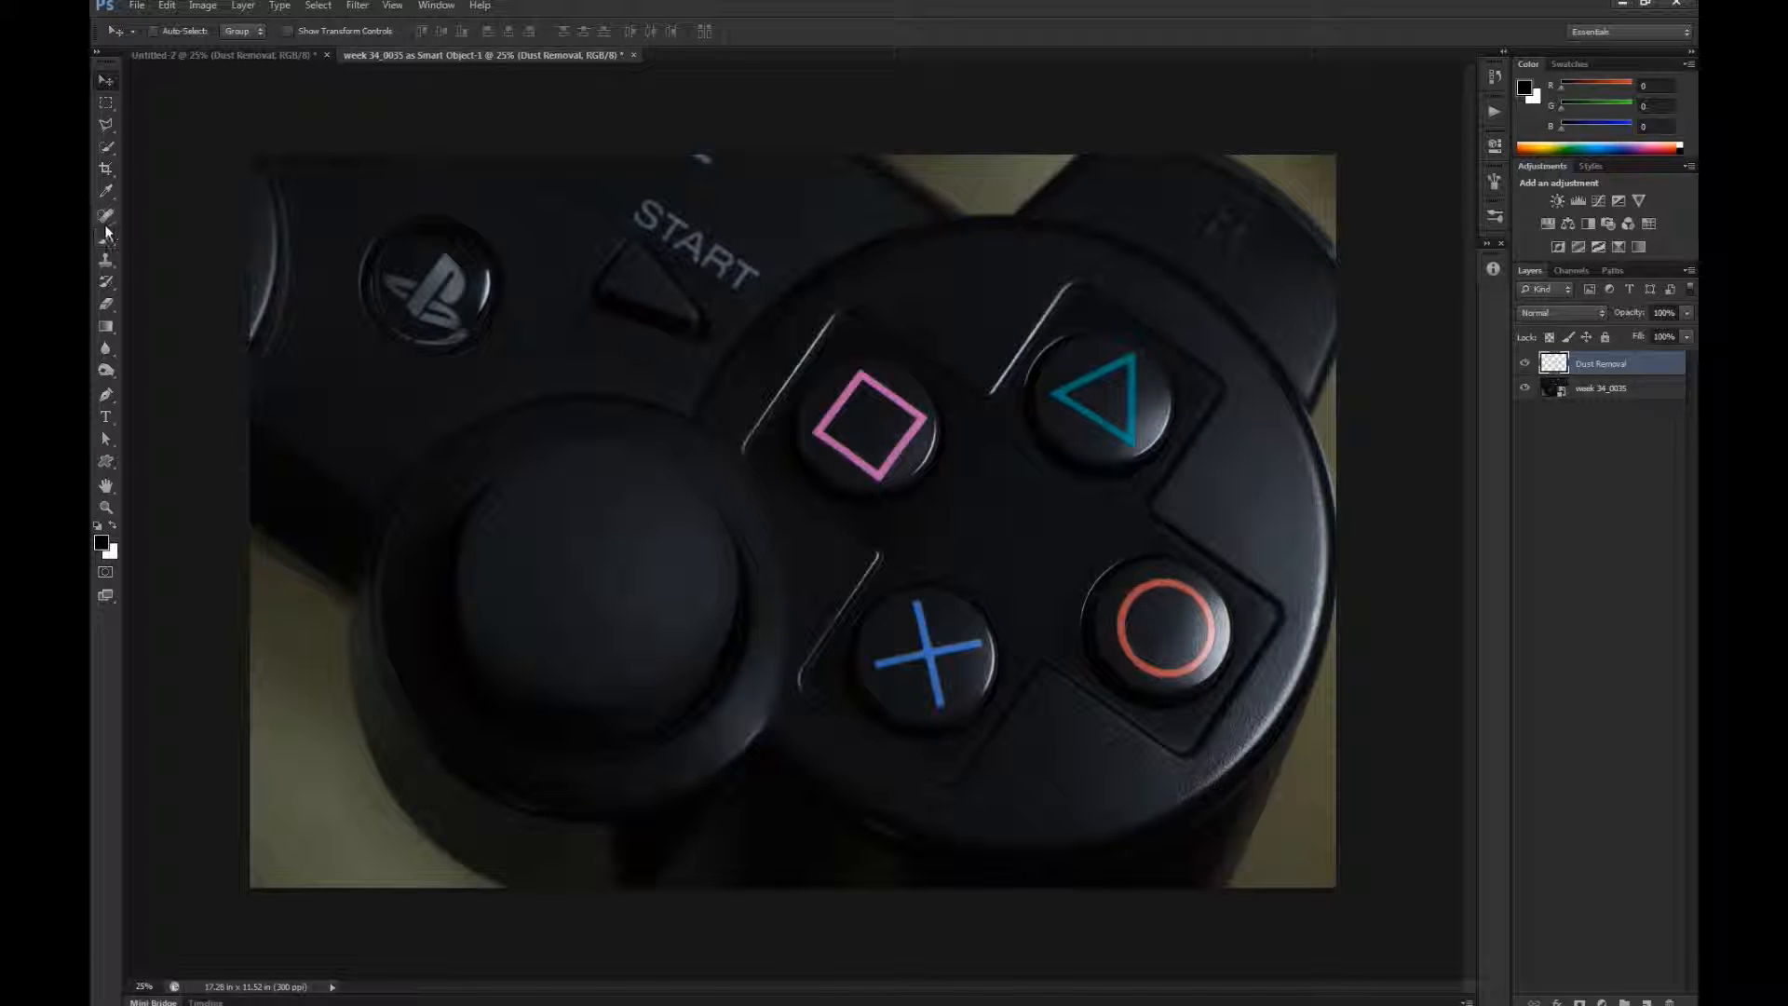
Clone out the light mark at the photo's edge above the START label, and compare the image with and without the Dust Removal layer
left_click(106, 262)
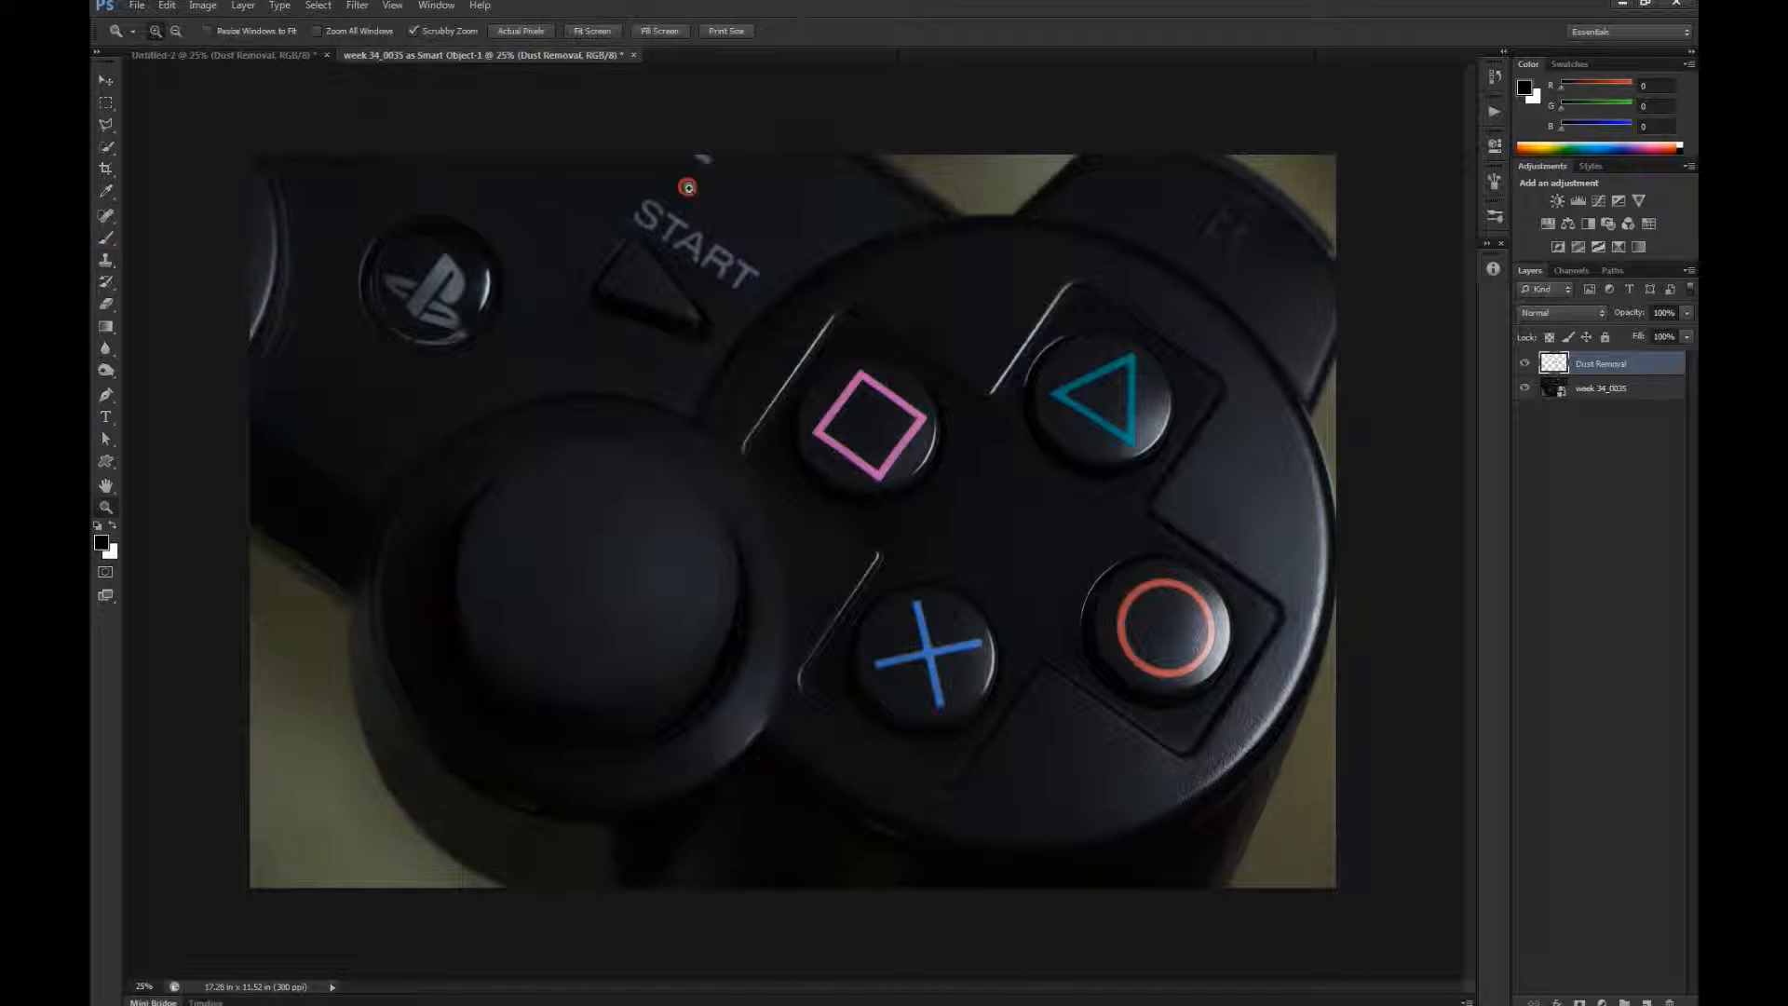
scroll(704, 210, "up", 6)
left_click_drag(850, 192, 863, 264)
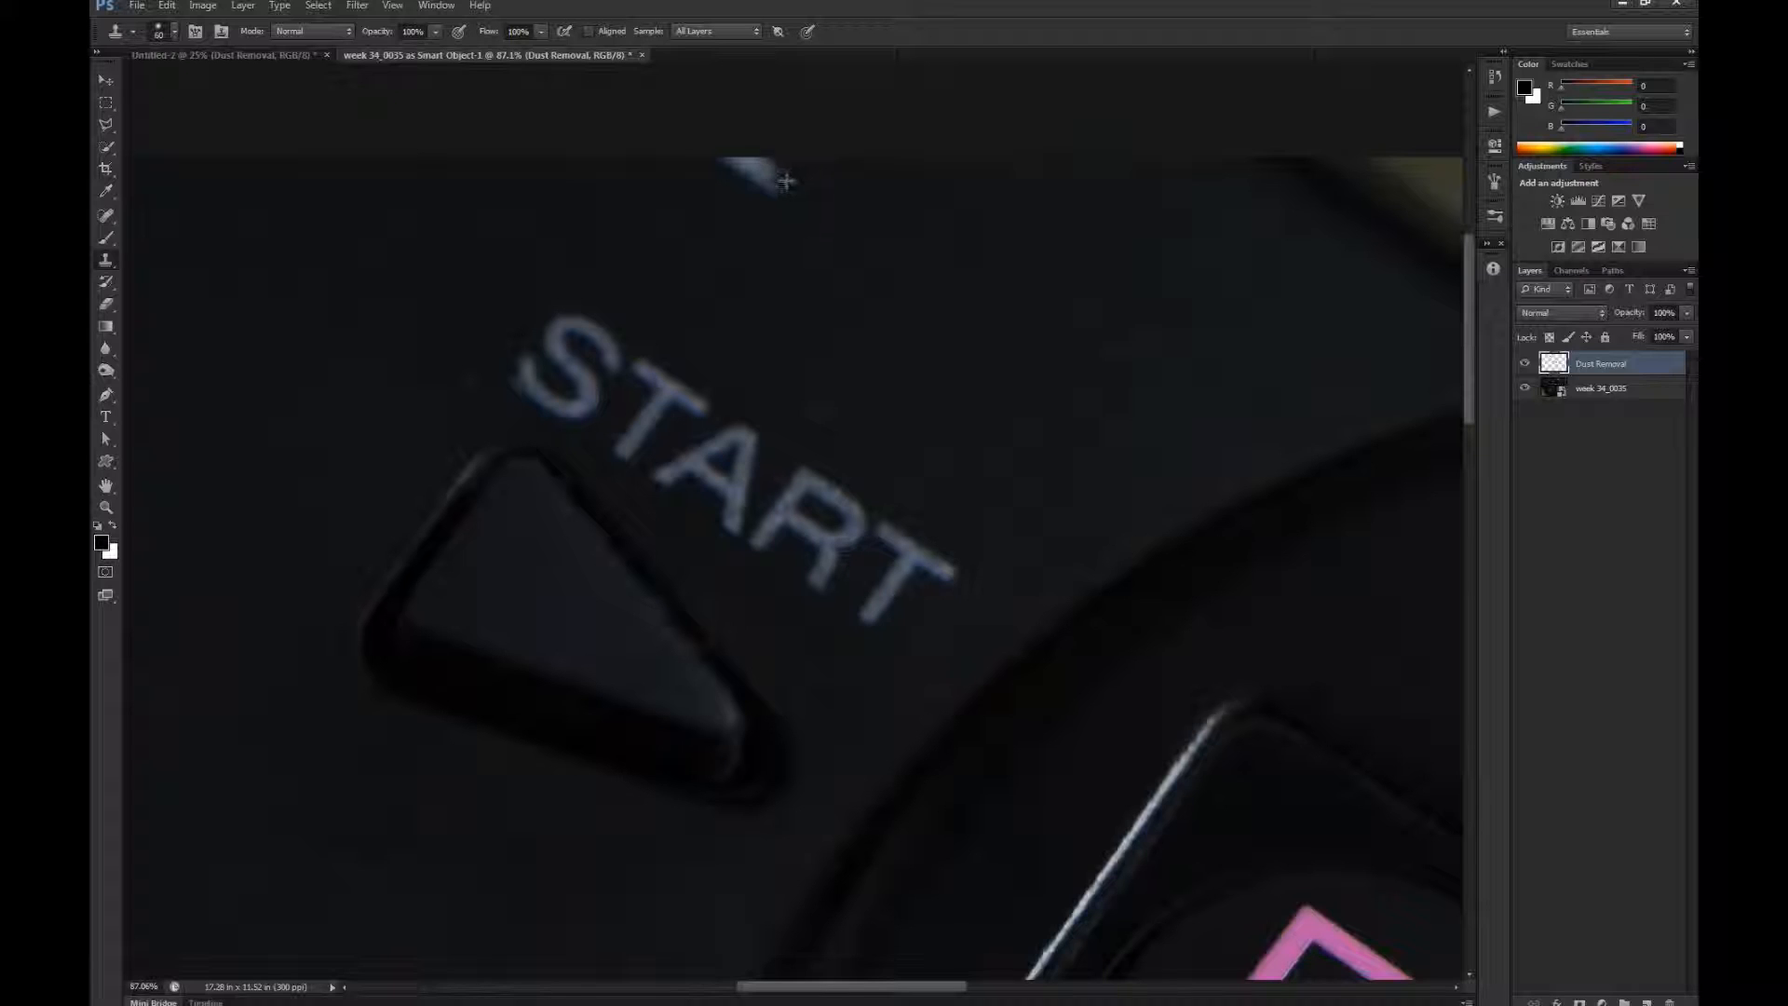
key("bracketright")
key("bracketright")
key("bracketright")
left_click(773, 177)
mouse_move(773, 177)
left_mouse_down()
mouse_move(697, 176)
mouse_move(745, 177)
left_mouse_up()
key("ctrl+minus")
key("ctrl+minus")
key("ctrl+minus")
key("ctrl+minus")
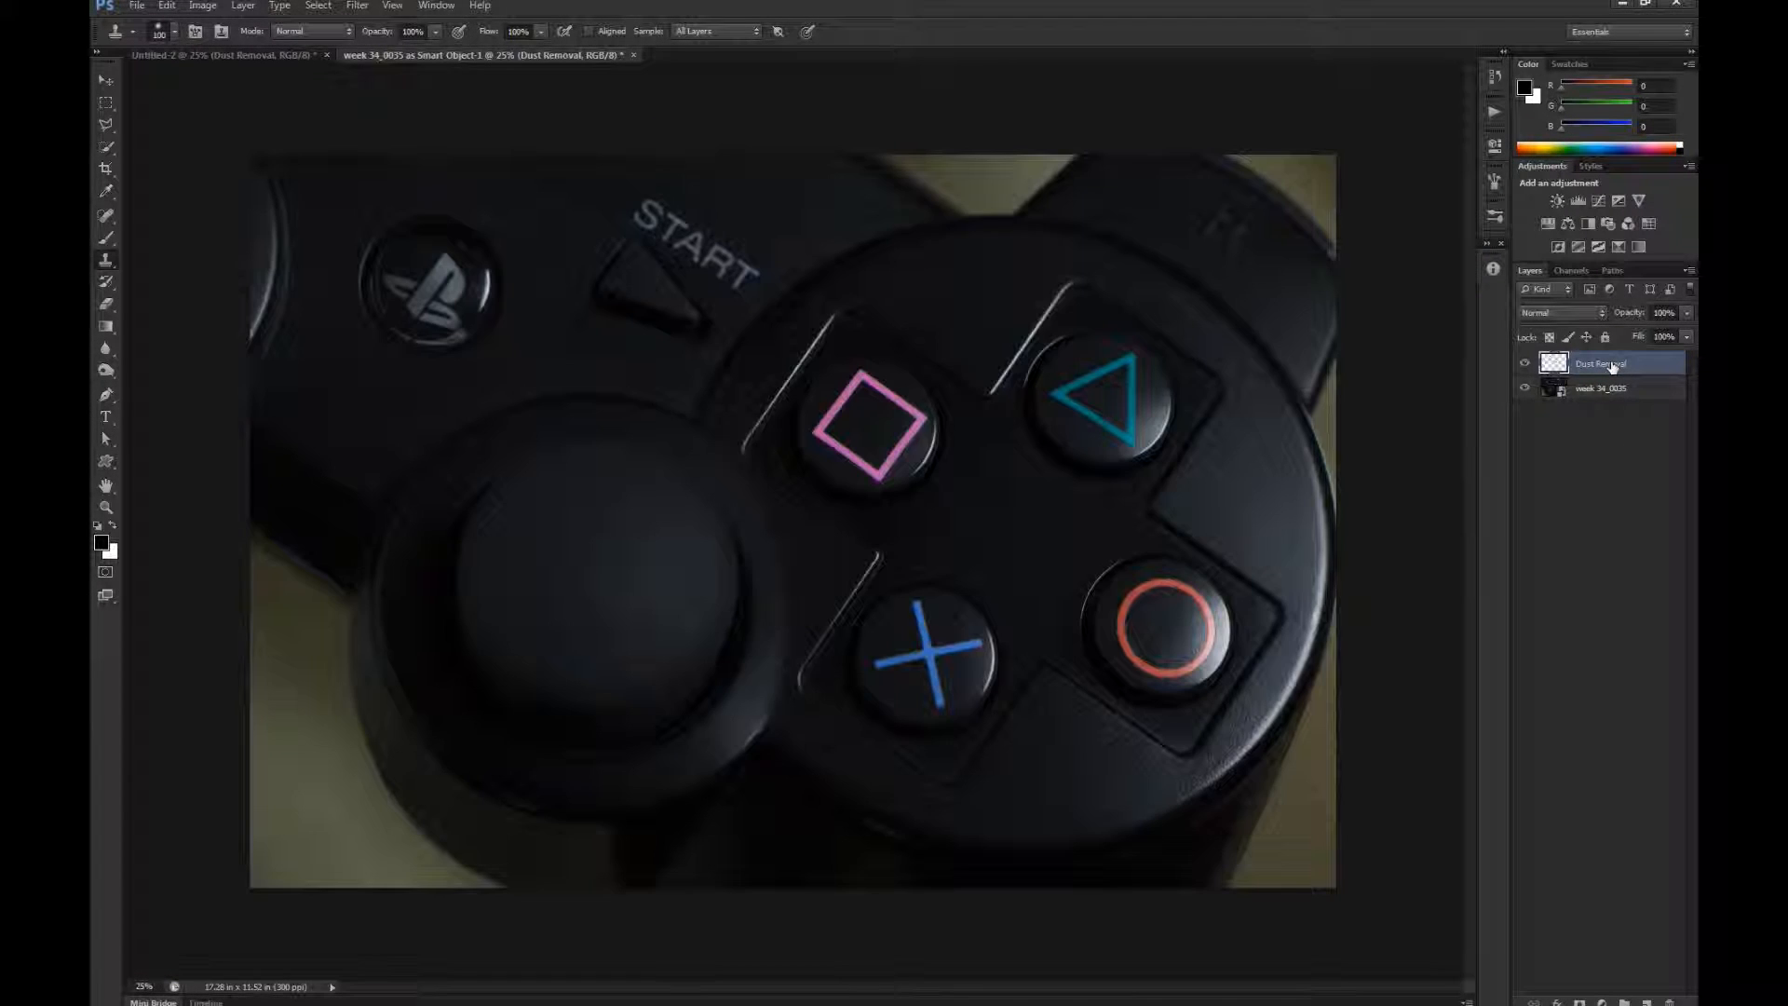
left_click(1525, 365)
left_click(1524, 364)
Duplicate the week 34_0035 layer as an independent smart object and set its raw Highlights to +61 and Whites to +57
left_click(1546, 393)
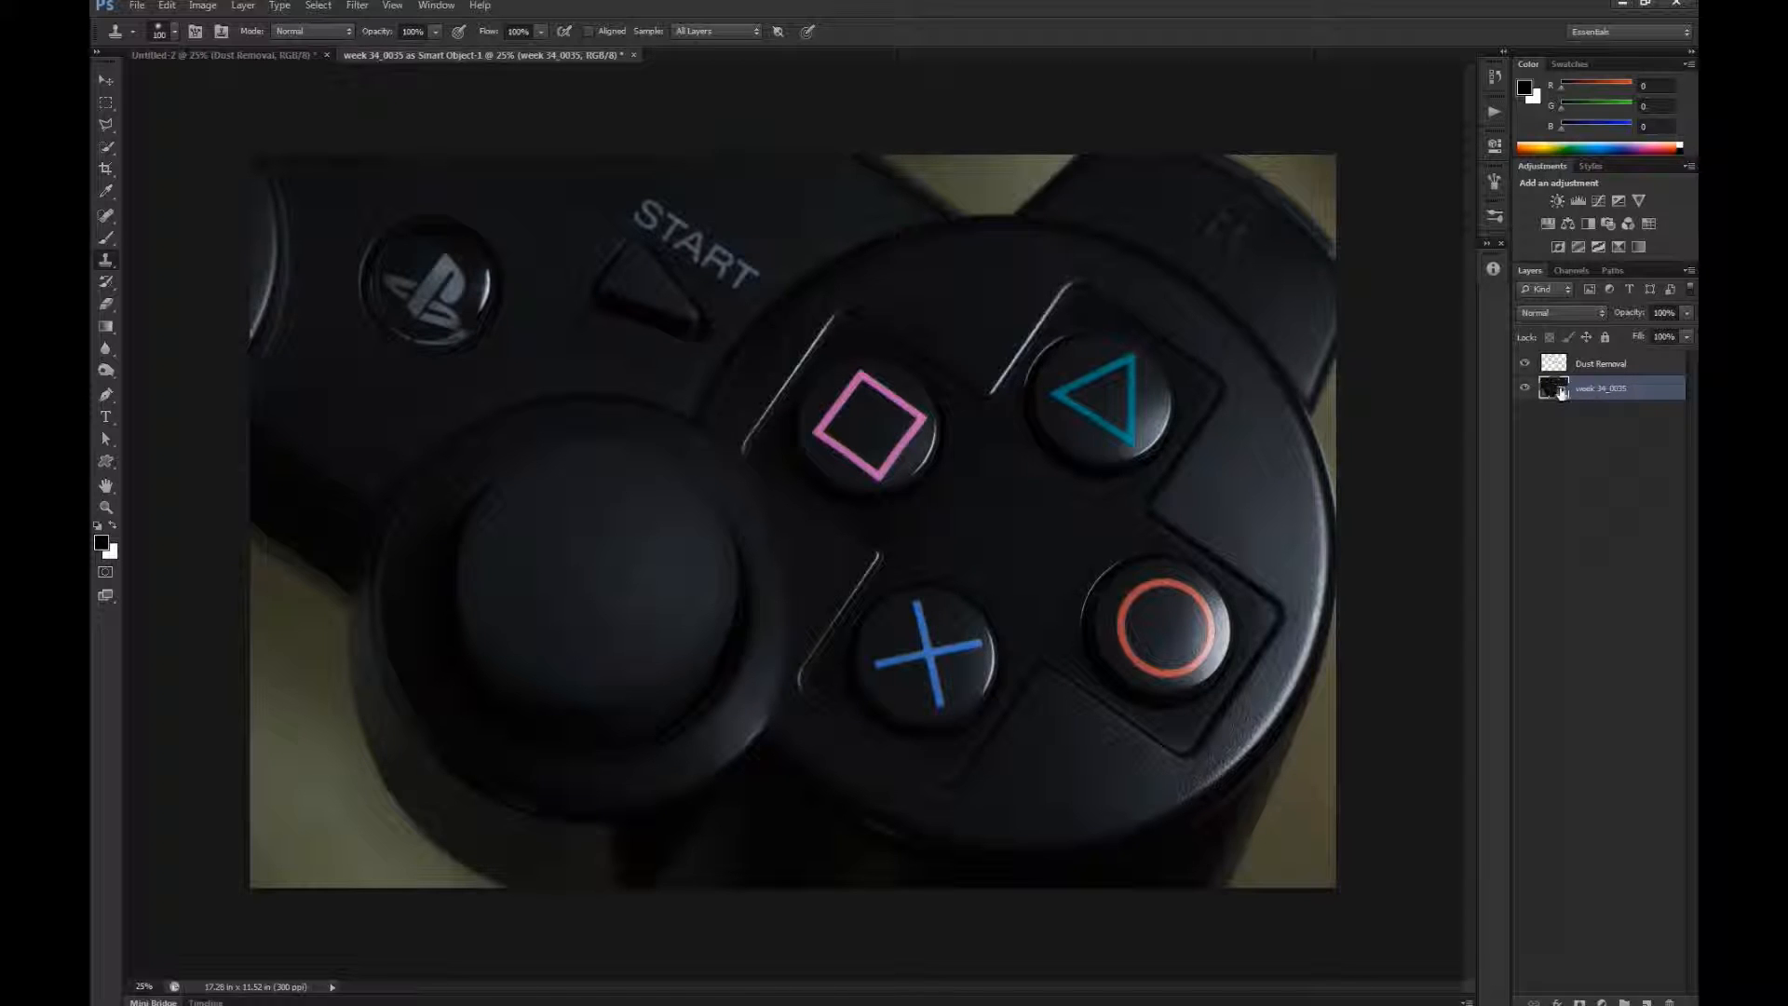
right_click(1659, 392)
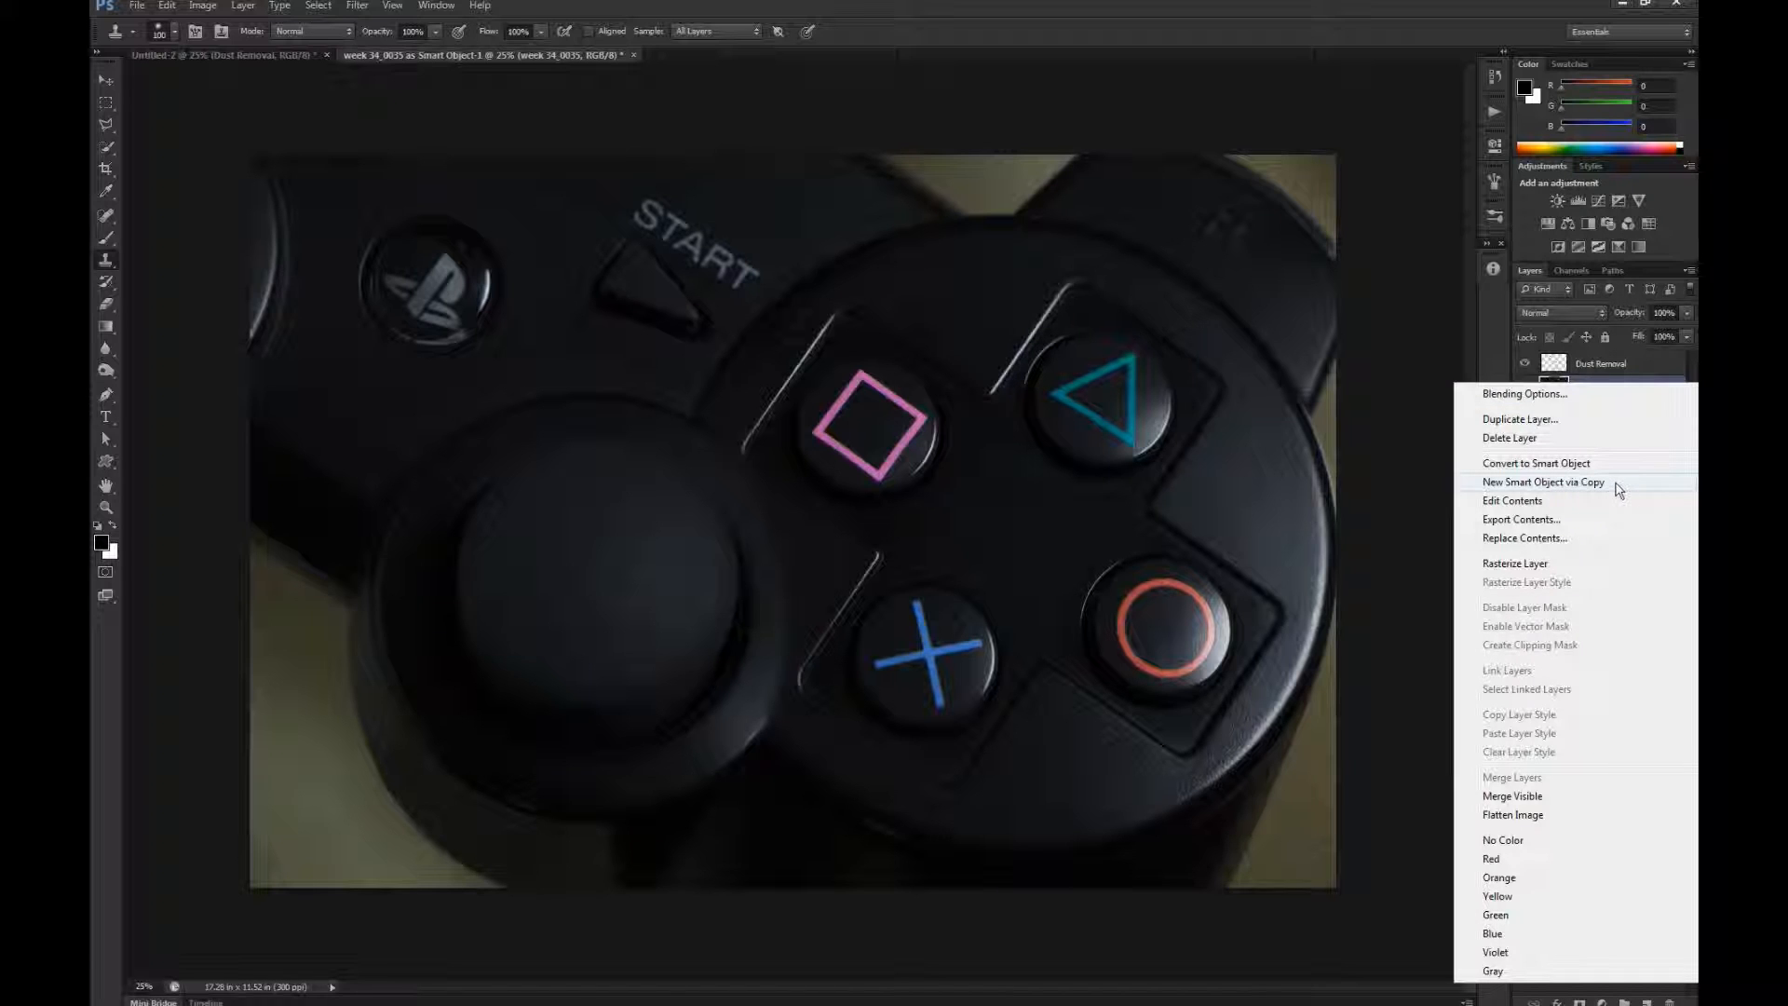
left_click(1615, 482)
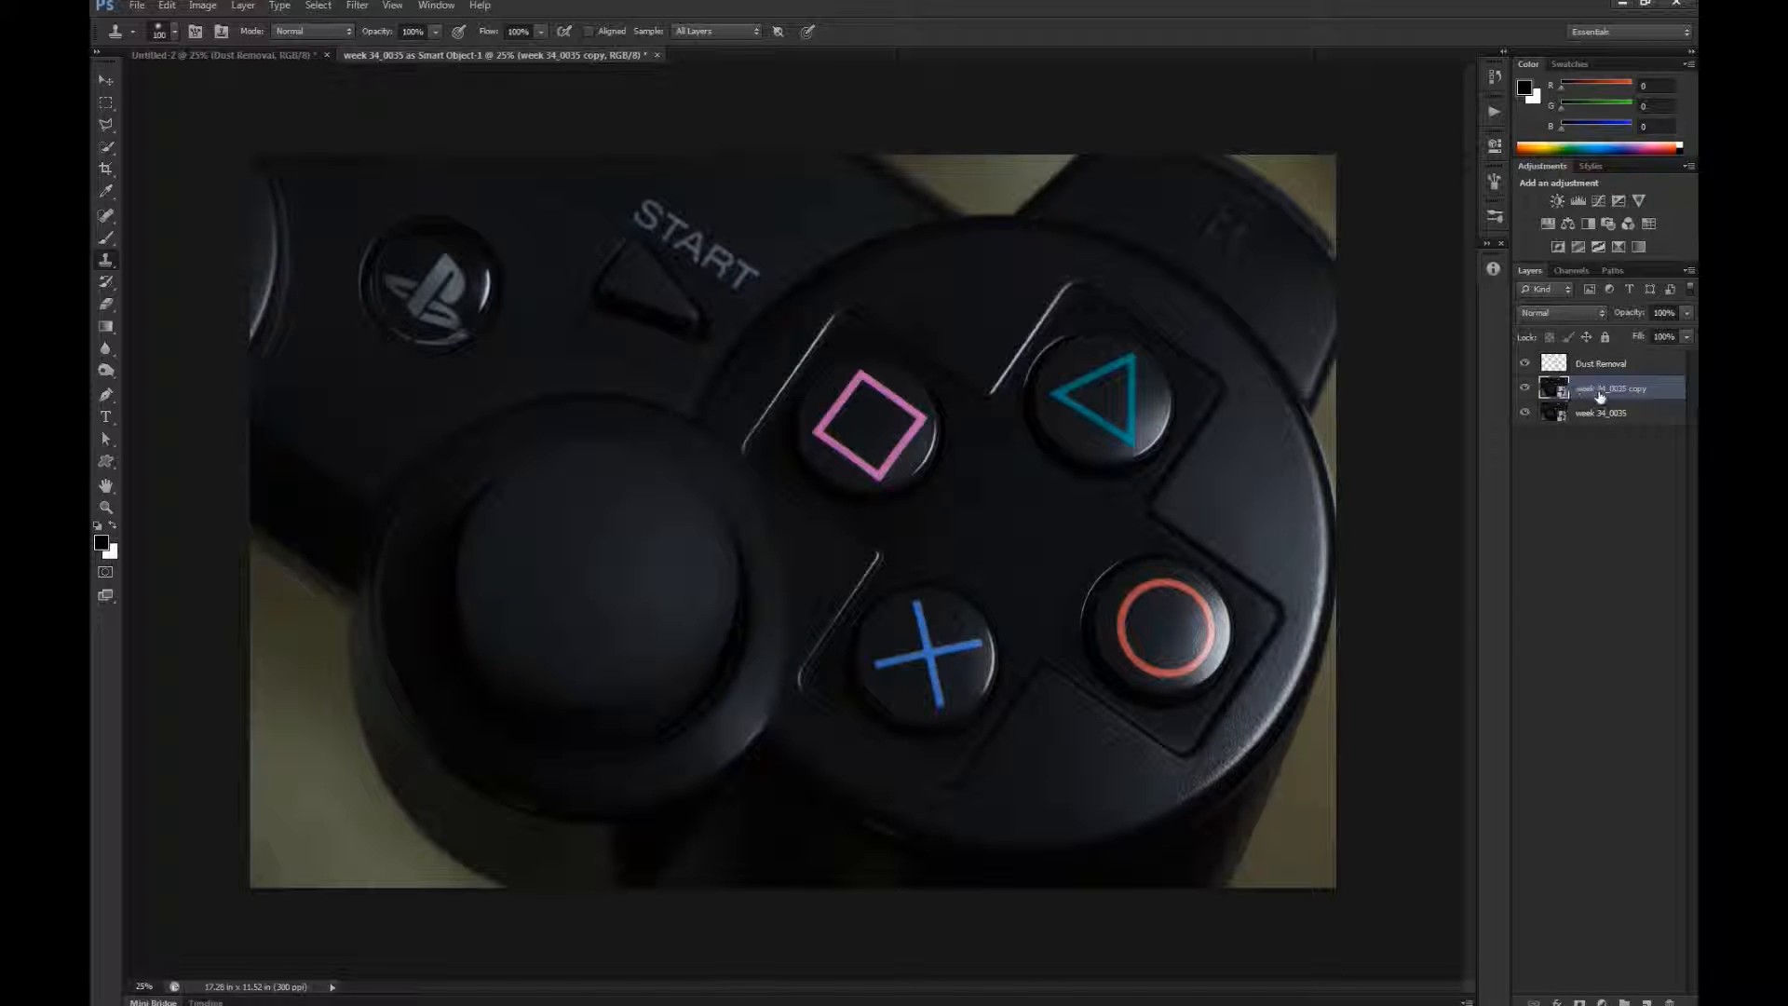
double_click(1551, 391)
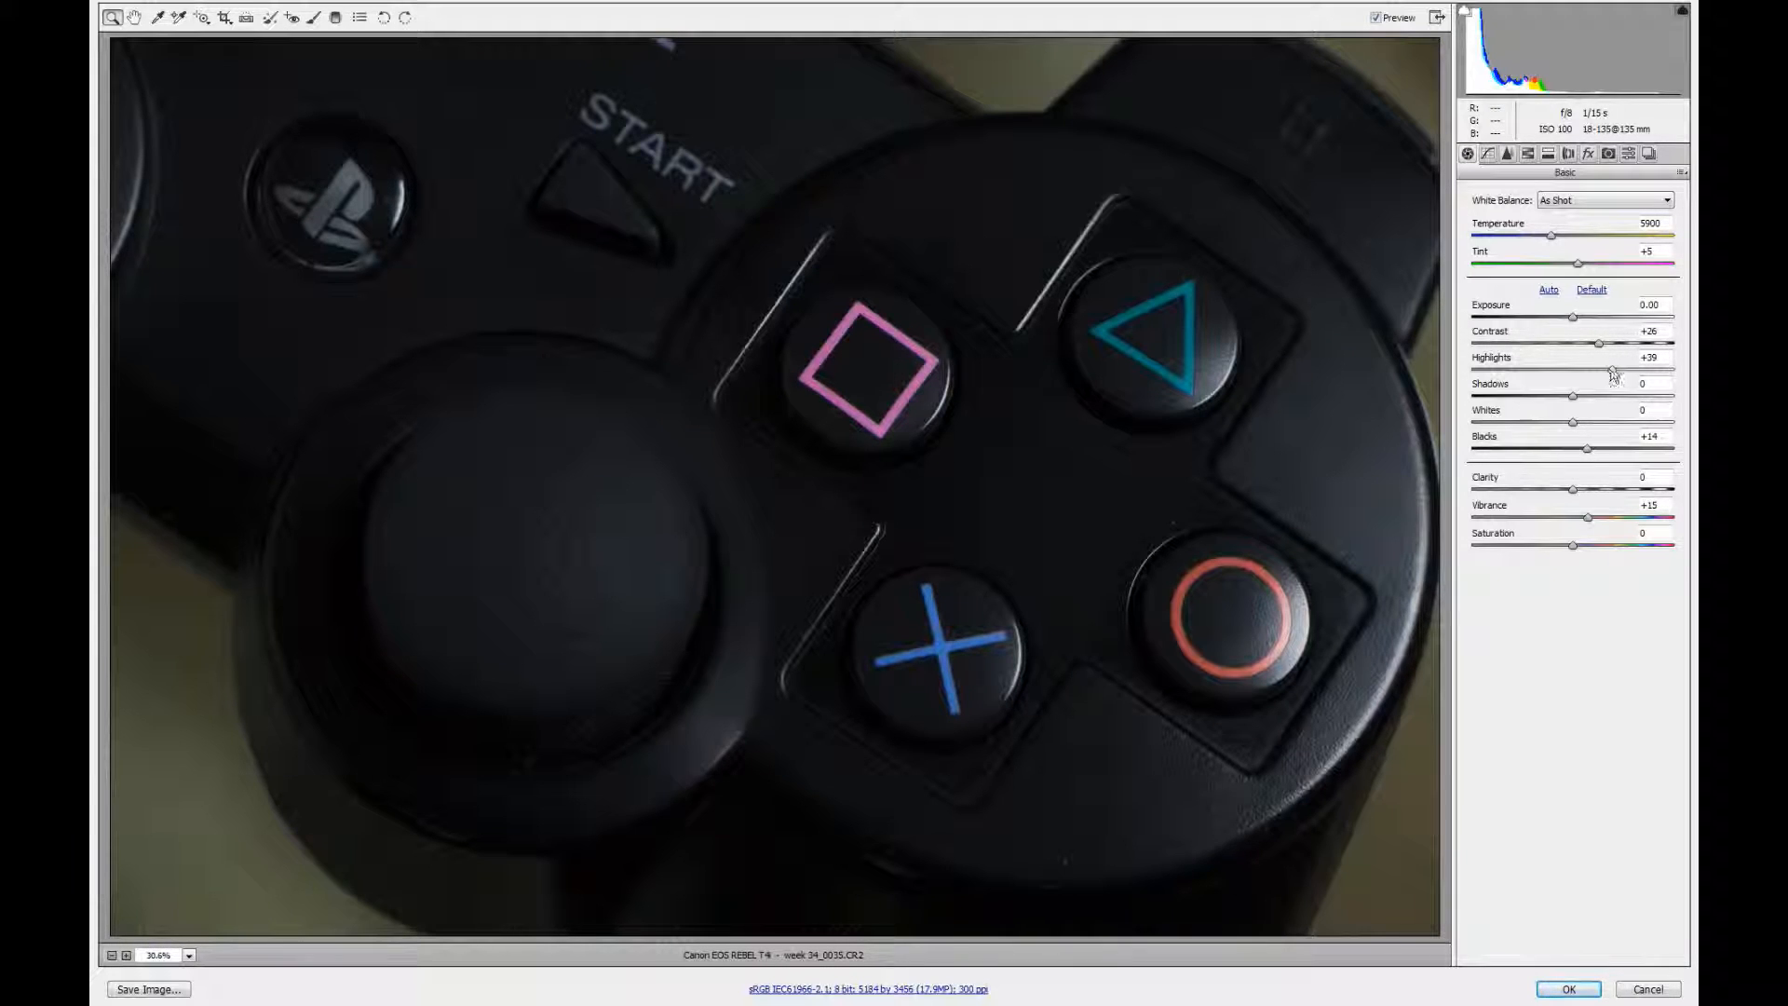
left_click_drag(1614, 371, 1625, 375)
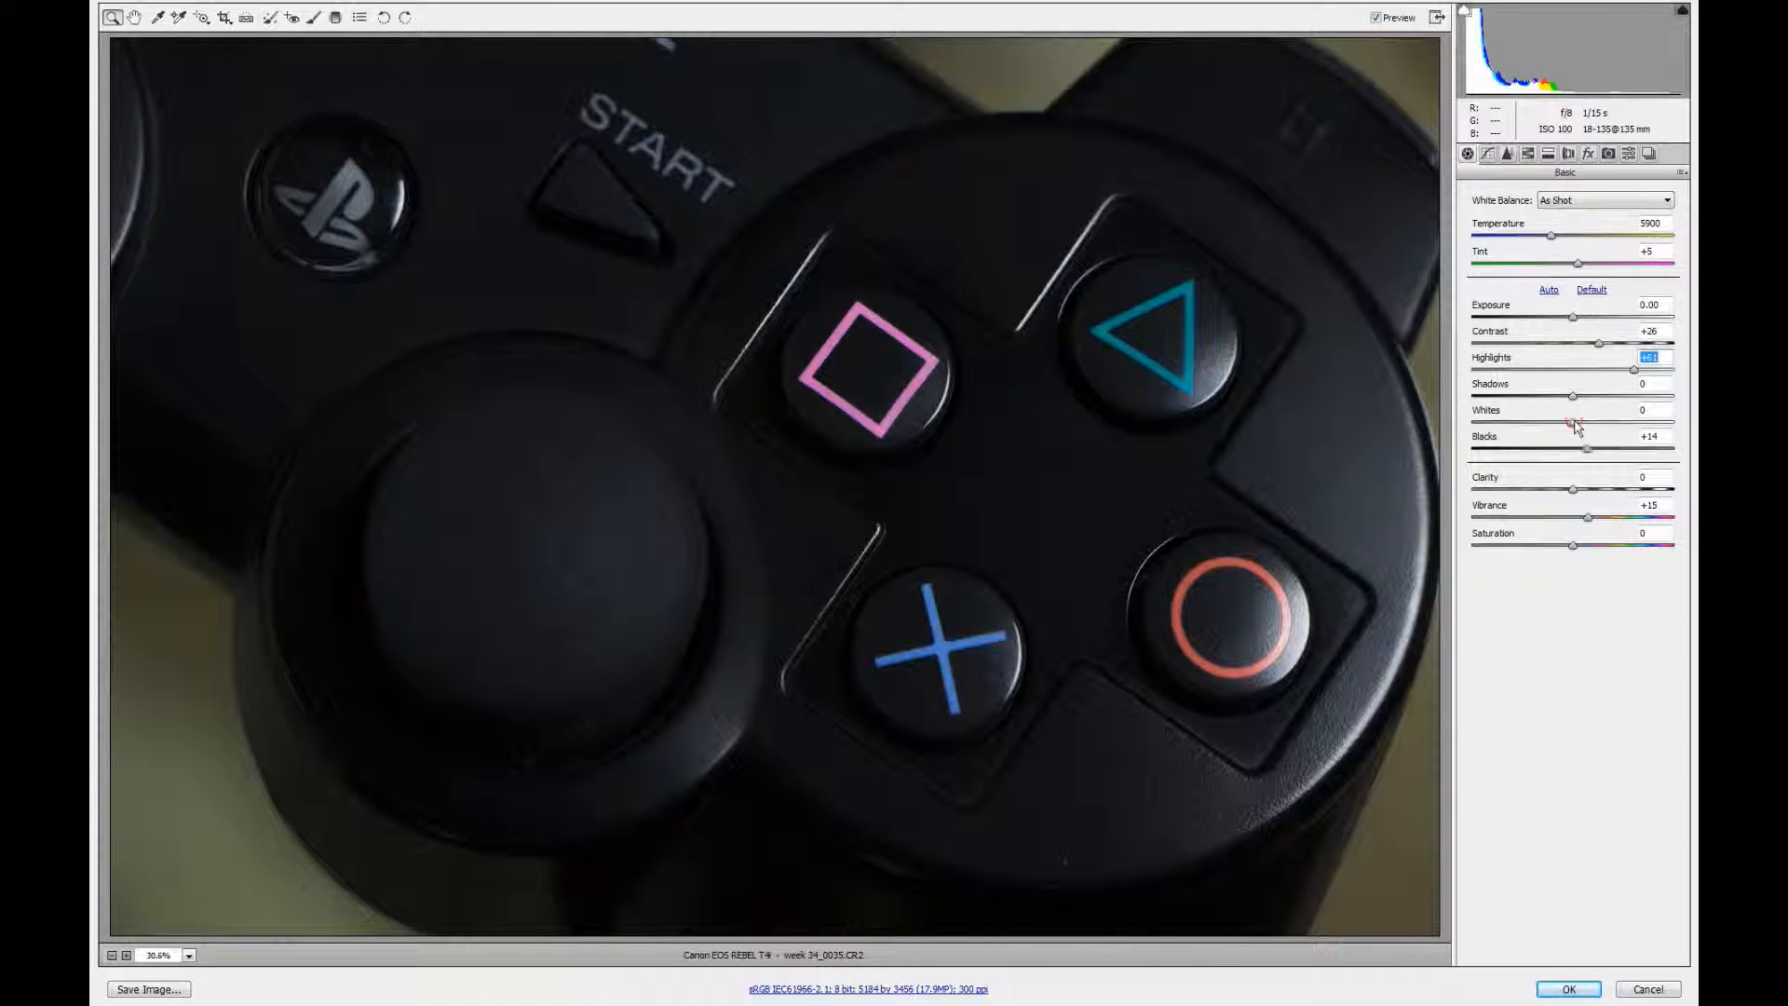
left_click_drag(1574, 426, 1631, 435)
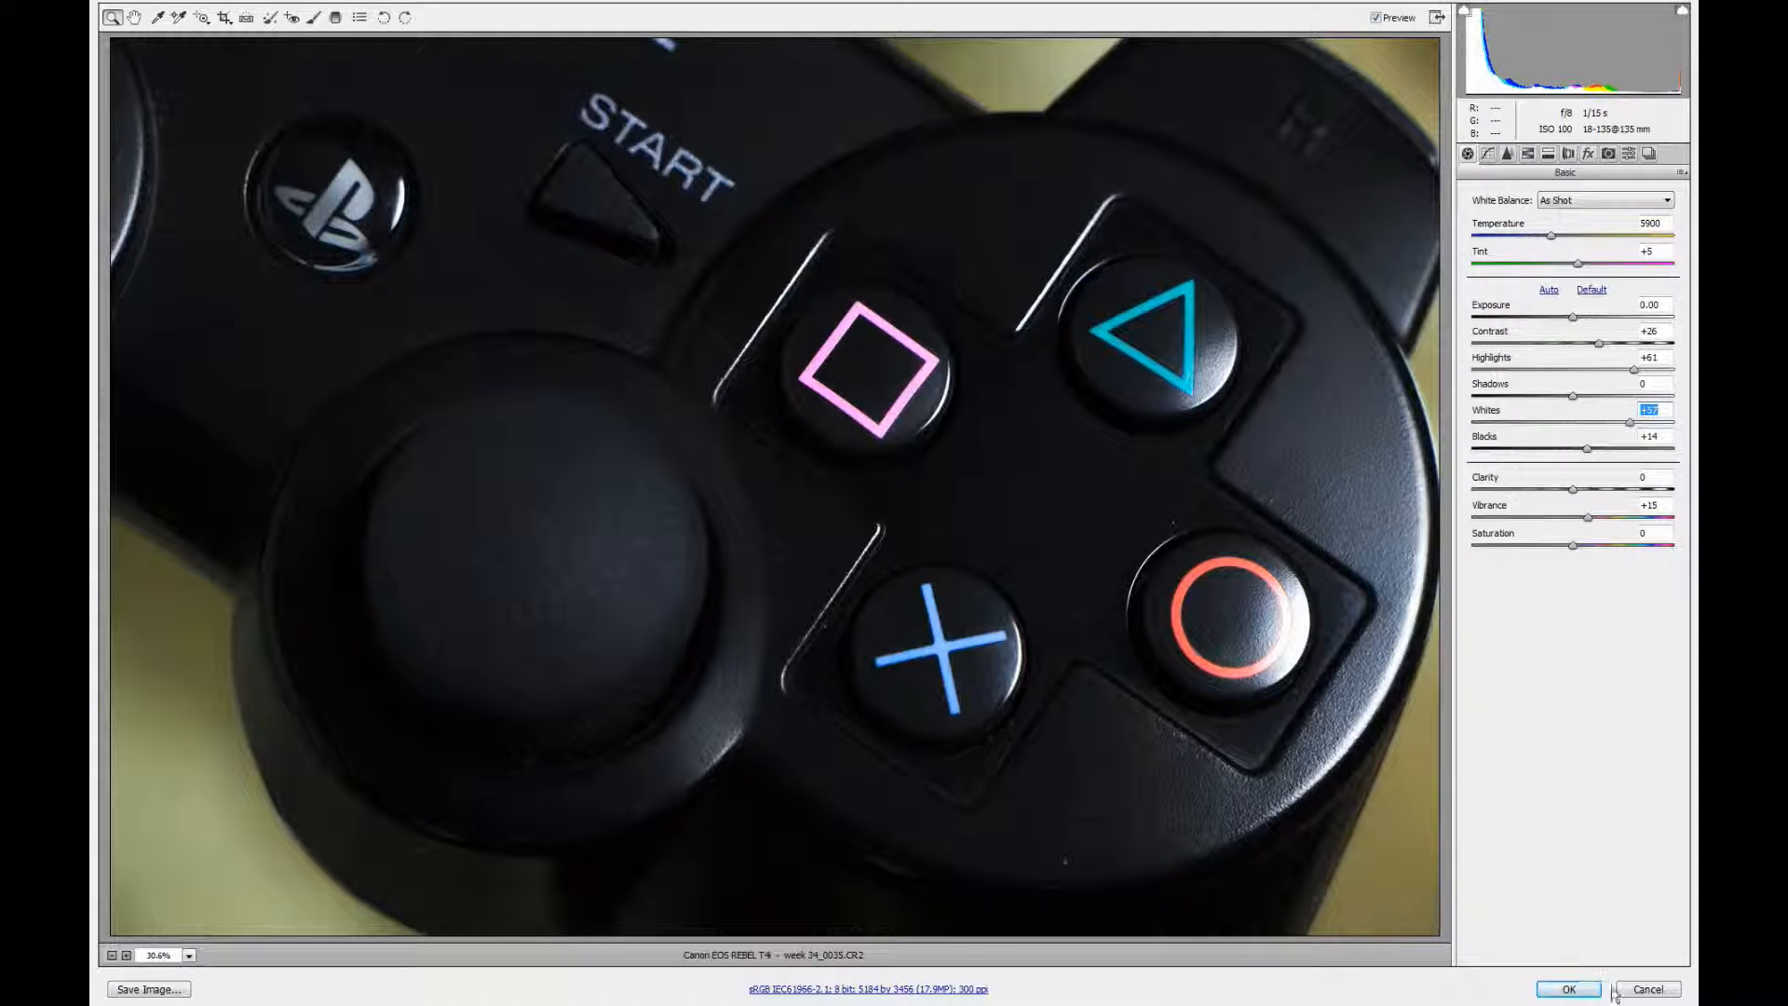
left_click(1577, 990)
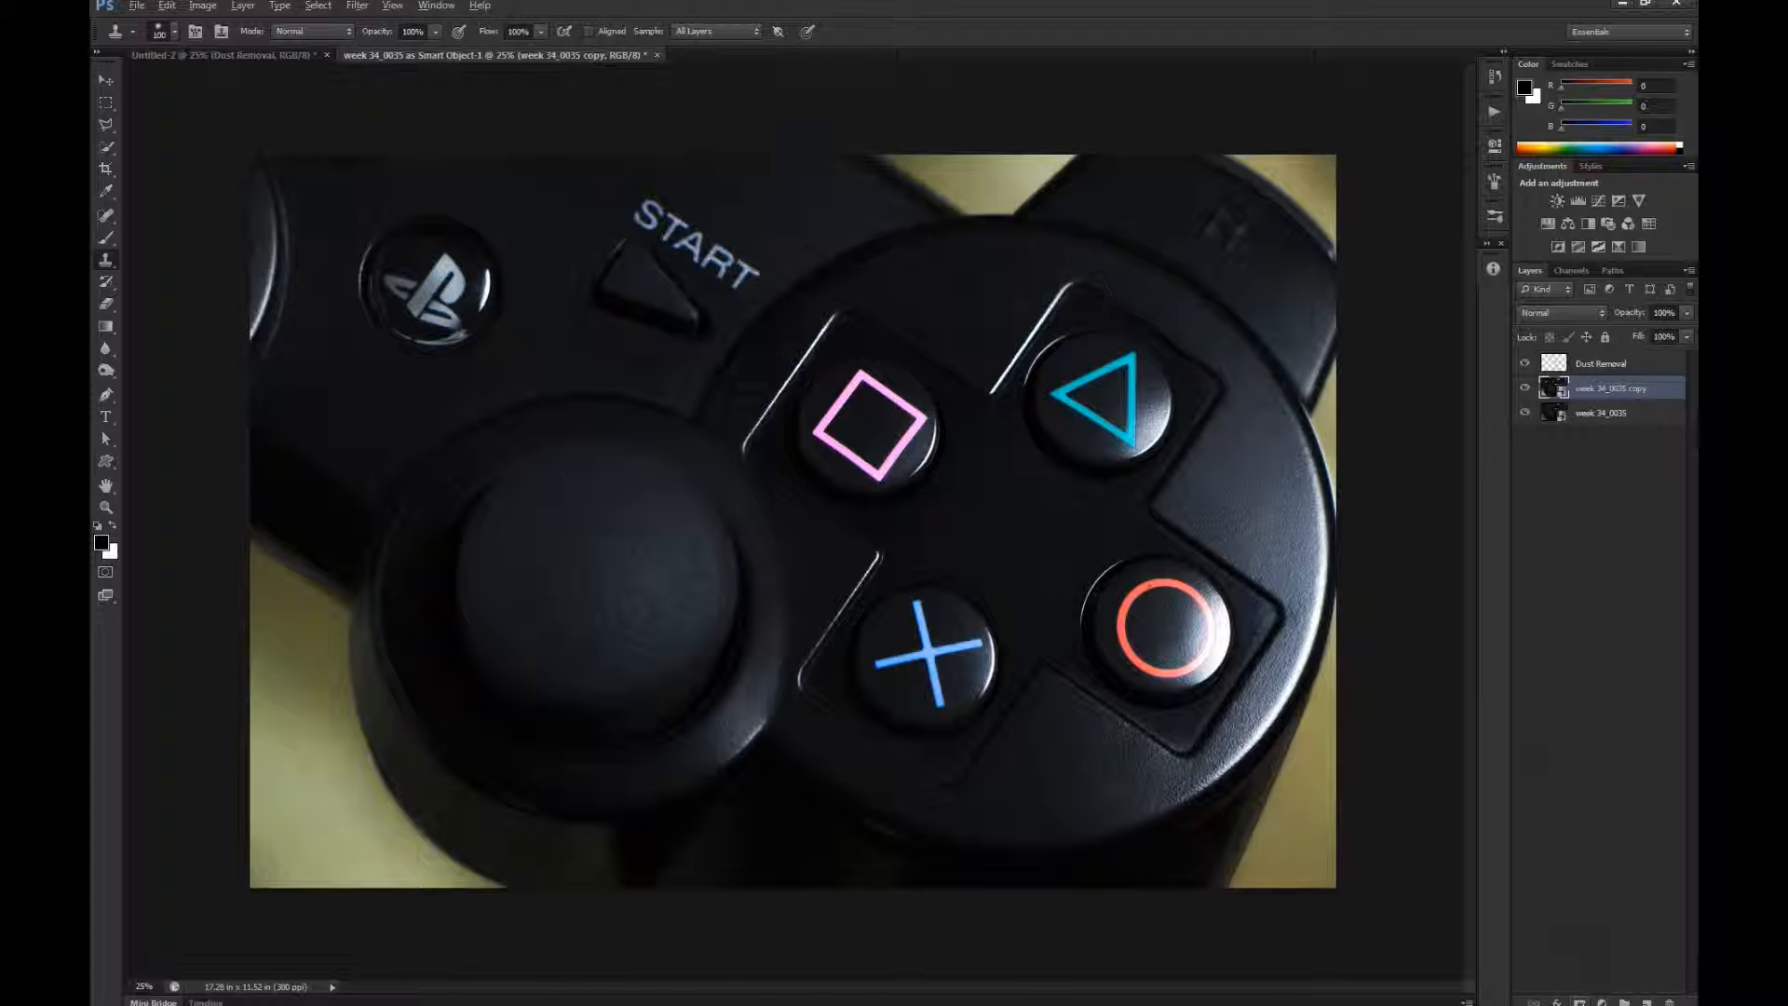
Hide the brightened copy with a black mask and paint white over the PlayStation logo button, undoing the last stroke
left_click(1580, 1002, "alt")
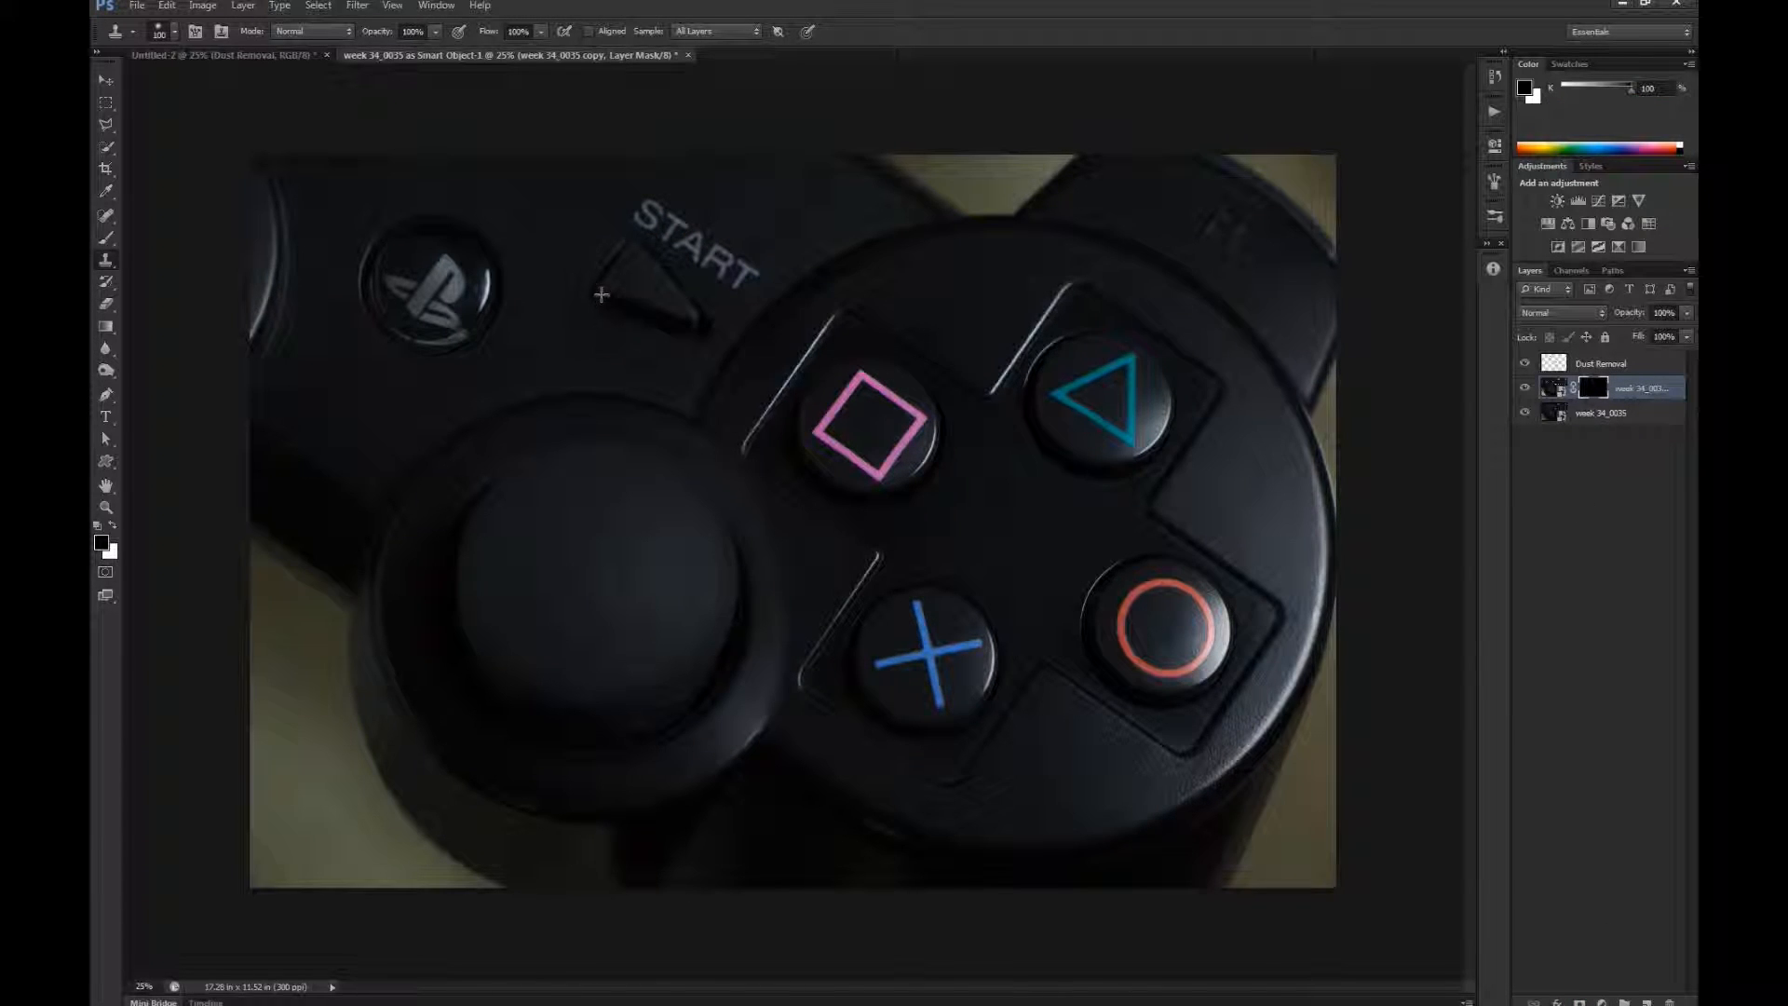
key("b")
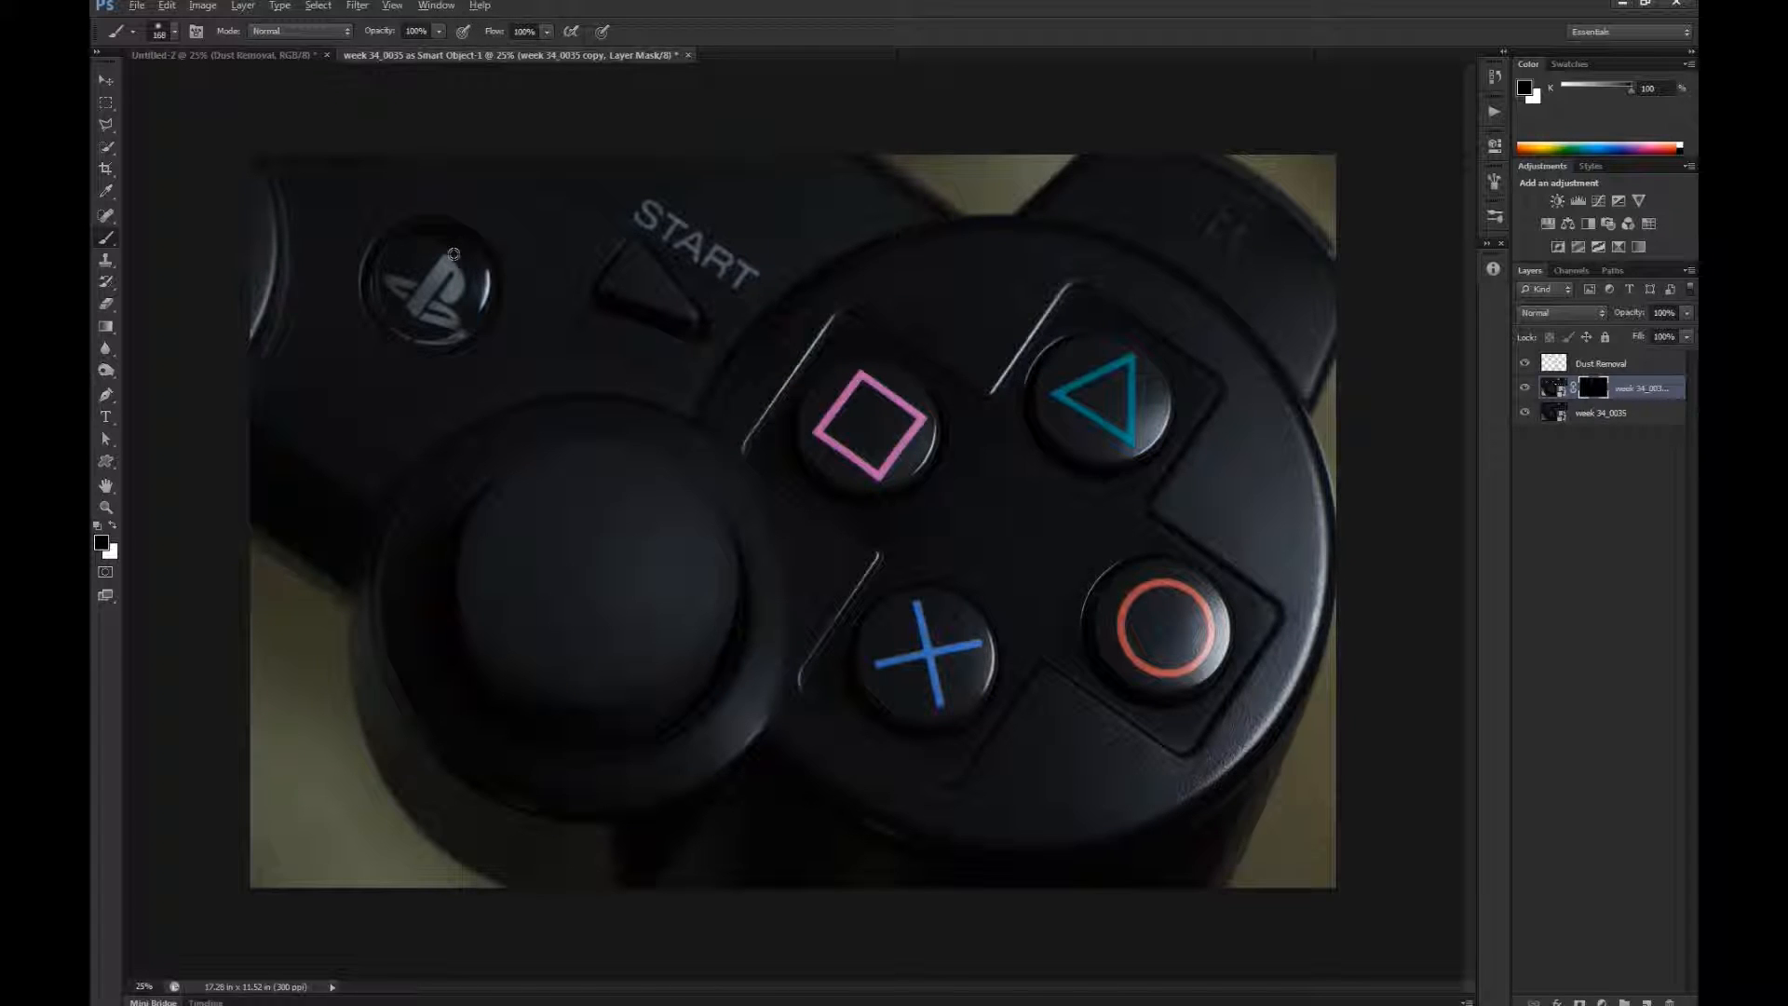
mouse_move(639, 298)
left_mouse_down()
mouse_move(647, 336)
mouse_move(687, 332)
mouse_move(659, 328)
left_mouse_up()
key("Caps_Lock")
mouse_move(376, 259)
left_mouse_down()
mouse_move(444, 291)
mouse_move(431, 270)
mouse_move(453, 278)
mouse_move(451, 301)
mouse_move(472, 276)
mouse_move(432, 276)
mouse_move(475, 261)
mouse_move(423, 254)
mouse_move(474, 303)
mouse_move(404, 265)
mouse_move(432, 265)
mouse_move(432, 303)
mouse_move(444, 267)
mouse_move(421, 291)
mouse_move(453, 263)
mouse_move(429, 315)
mouse_move(451, 275)
mouse_move(419, 278)
mouse_move(481, 284)
mouse_move(419, 261)
left_mouse_up()
key("x")
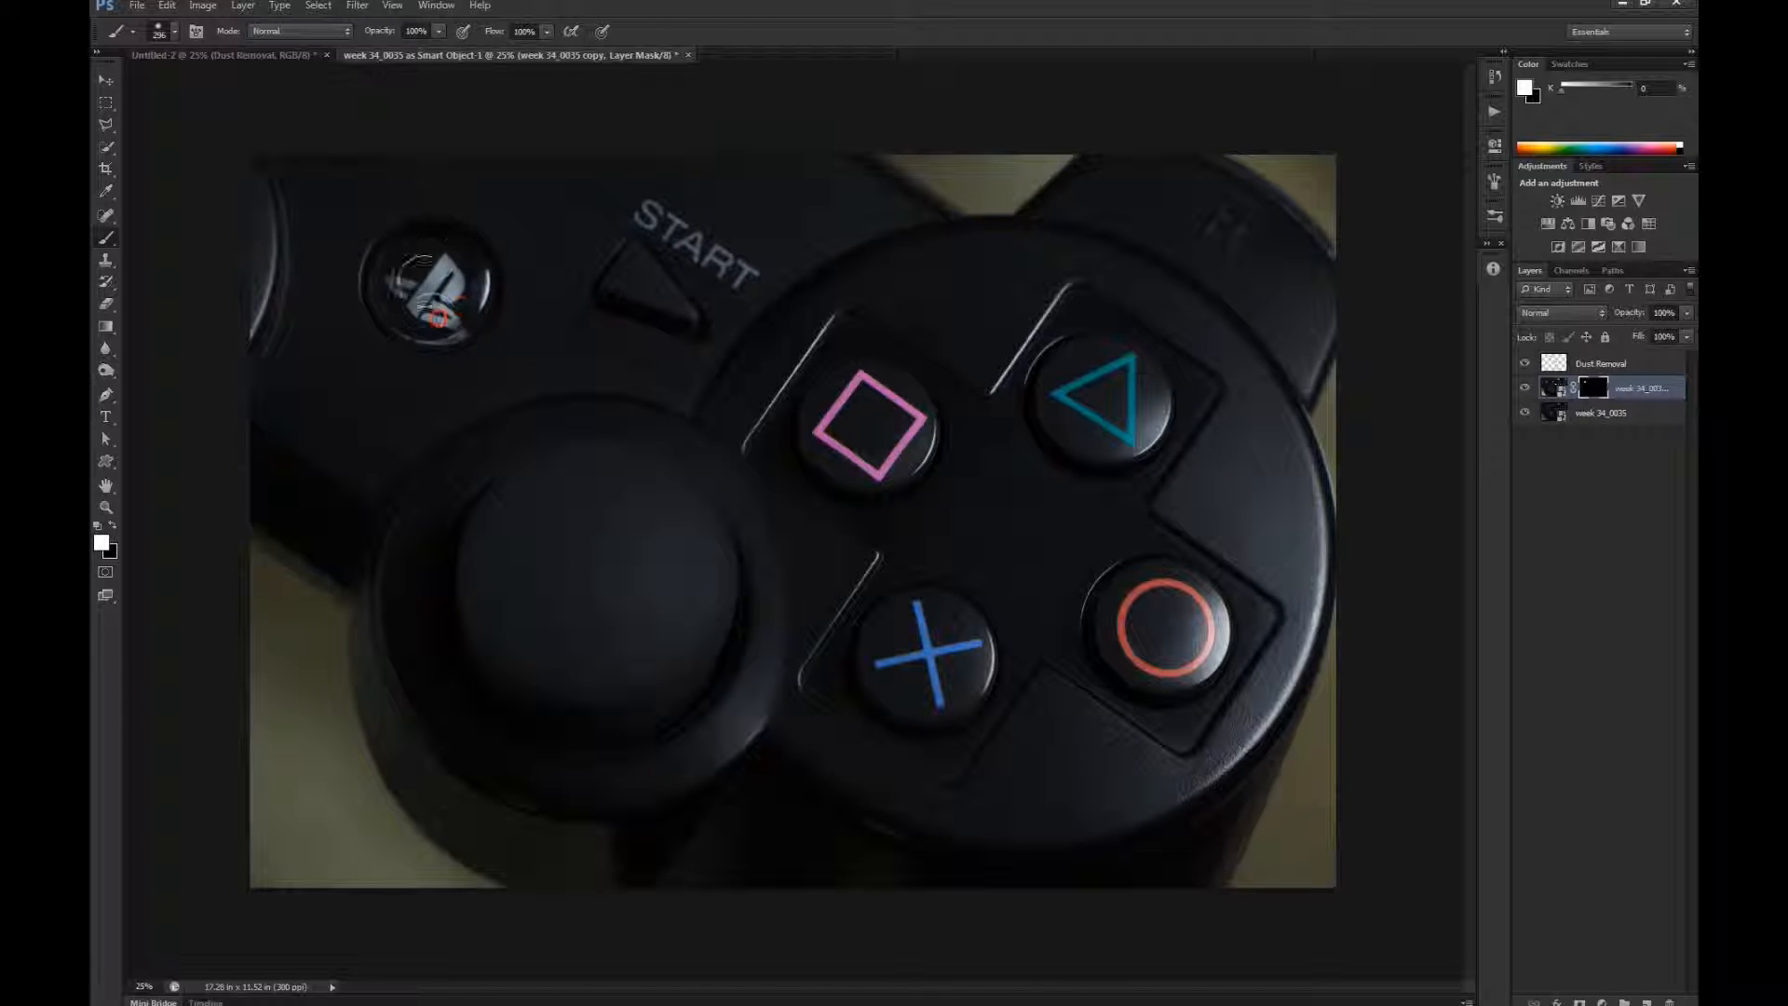
mouse_move(474, 327)
left_mouse_down()
mouse_move(481, 283)
mouse_move(437, 317)
mouse_move(458, 322)
mouse_move(547, 211)
mouse_move(552, 253)
mouse_move(445, 319)
mouse_move(455, 261)
mouse_move(477, 282)
mouse_move(418, 259)
mouse_move(471, 273)
mouse_move(412, 276)
mouse_move(447, 299)
mouse_move(418, 259)
mouse_move(461, 329)
mouse_move(414, 255)
mouse_move(515, 394)
left_mouse_up()
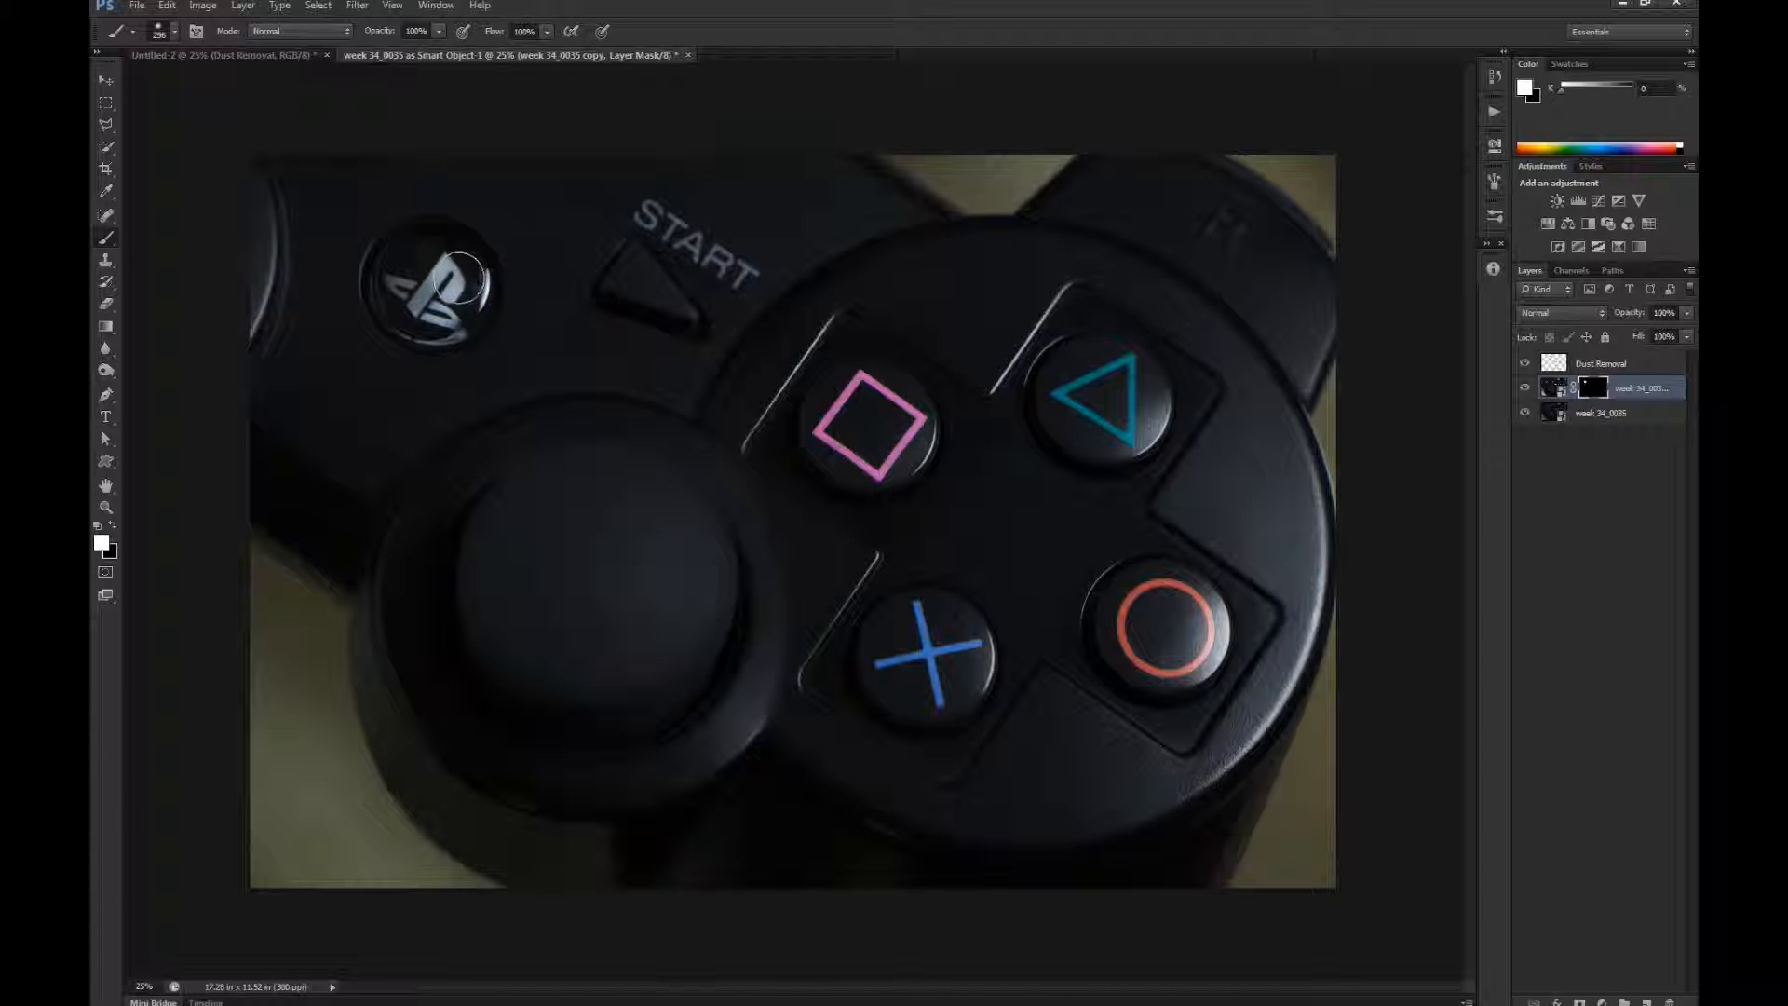
mouse_move(459, 280)
left_mouse_down()
mouse_move(446, 323)
mouse_move(442, 283)
mouse_move(433, 312)
mouse_move(413, 250)
left_mouse_up()
key("ctrl+z")
Create another independent smart object copy of the week 34_0035 layer for correcting the glare on the orange circle button
key("z")
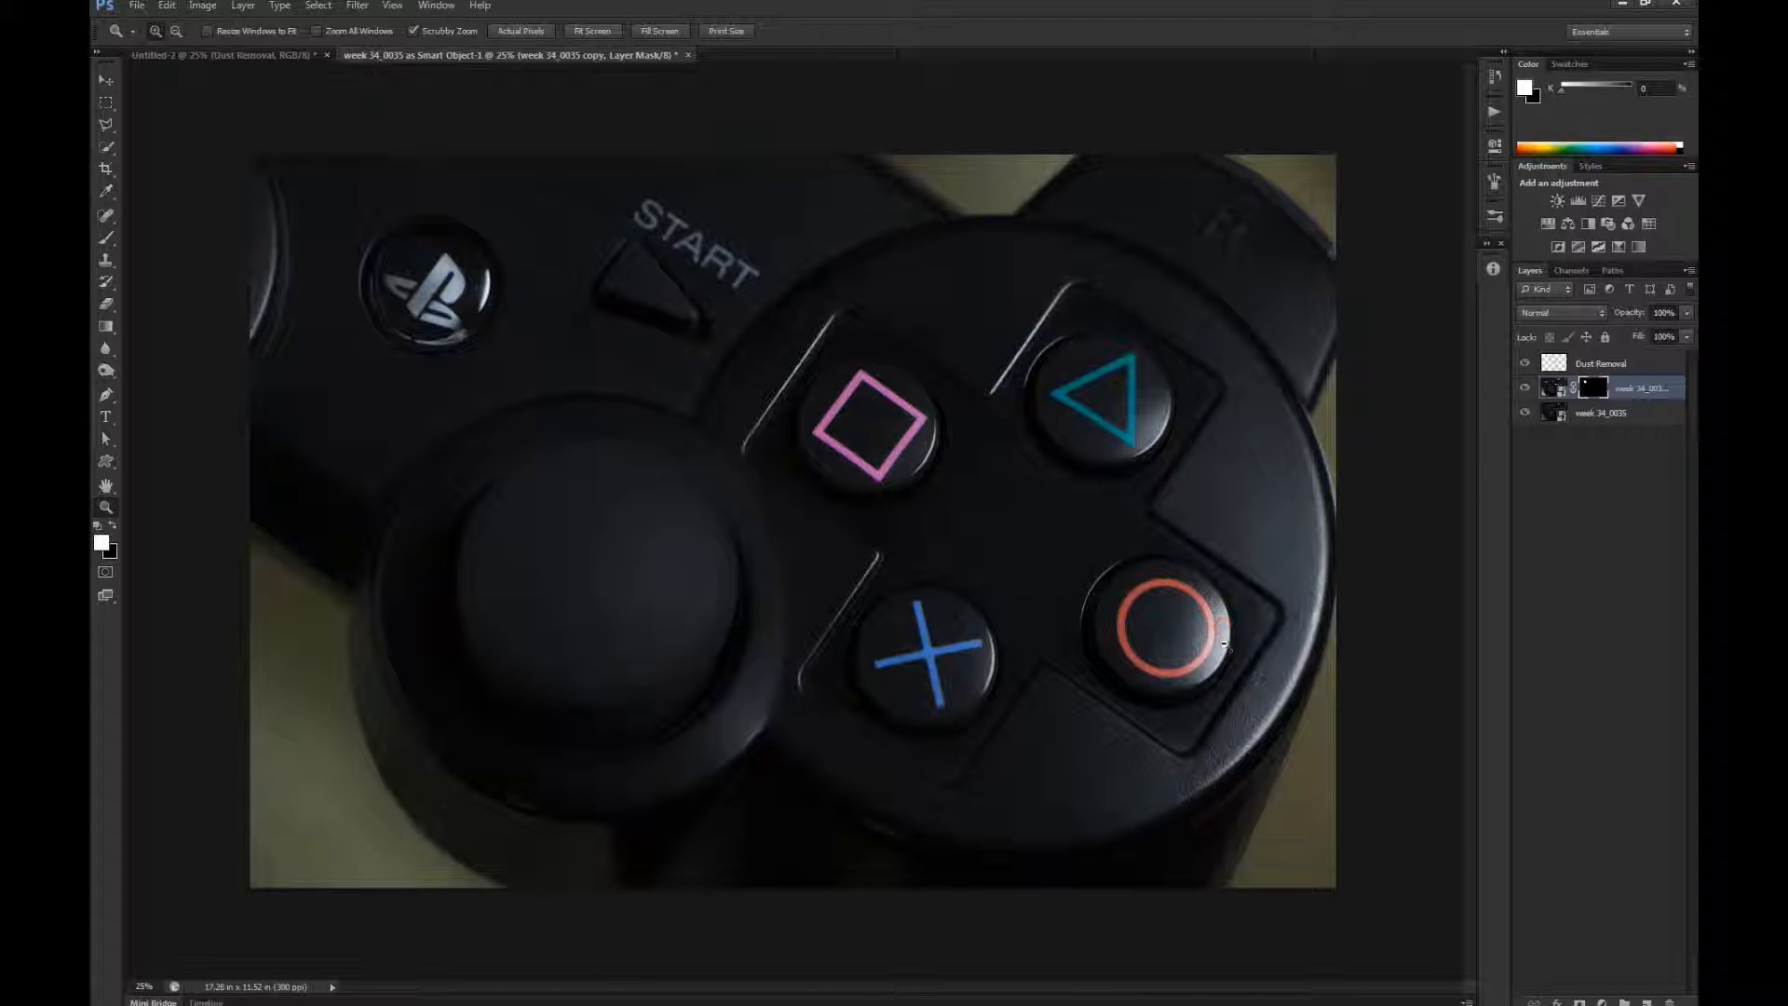
left_click_drag(1228, 656, 1310, 671)
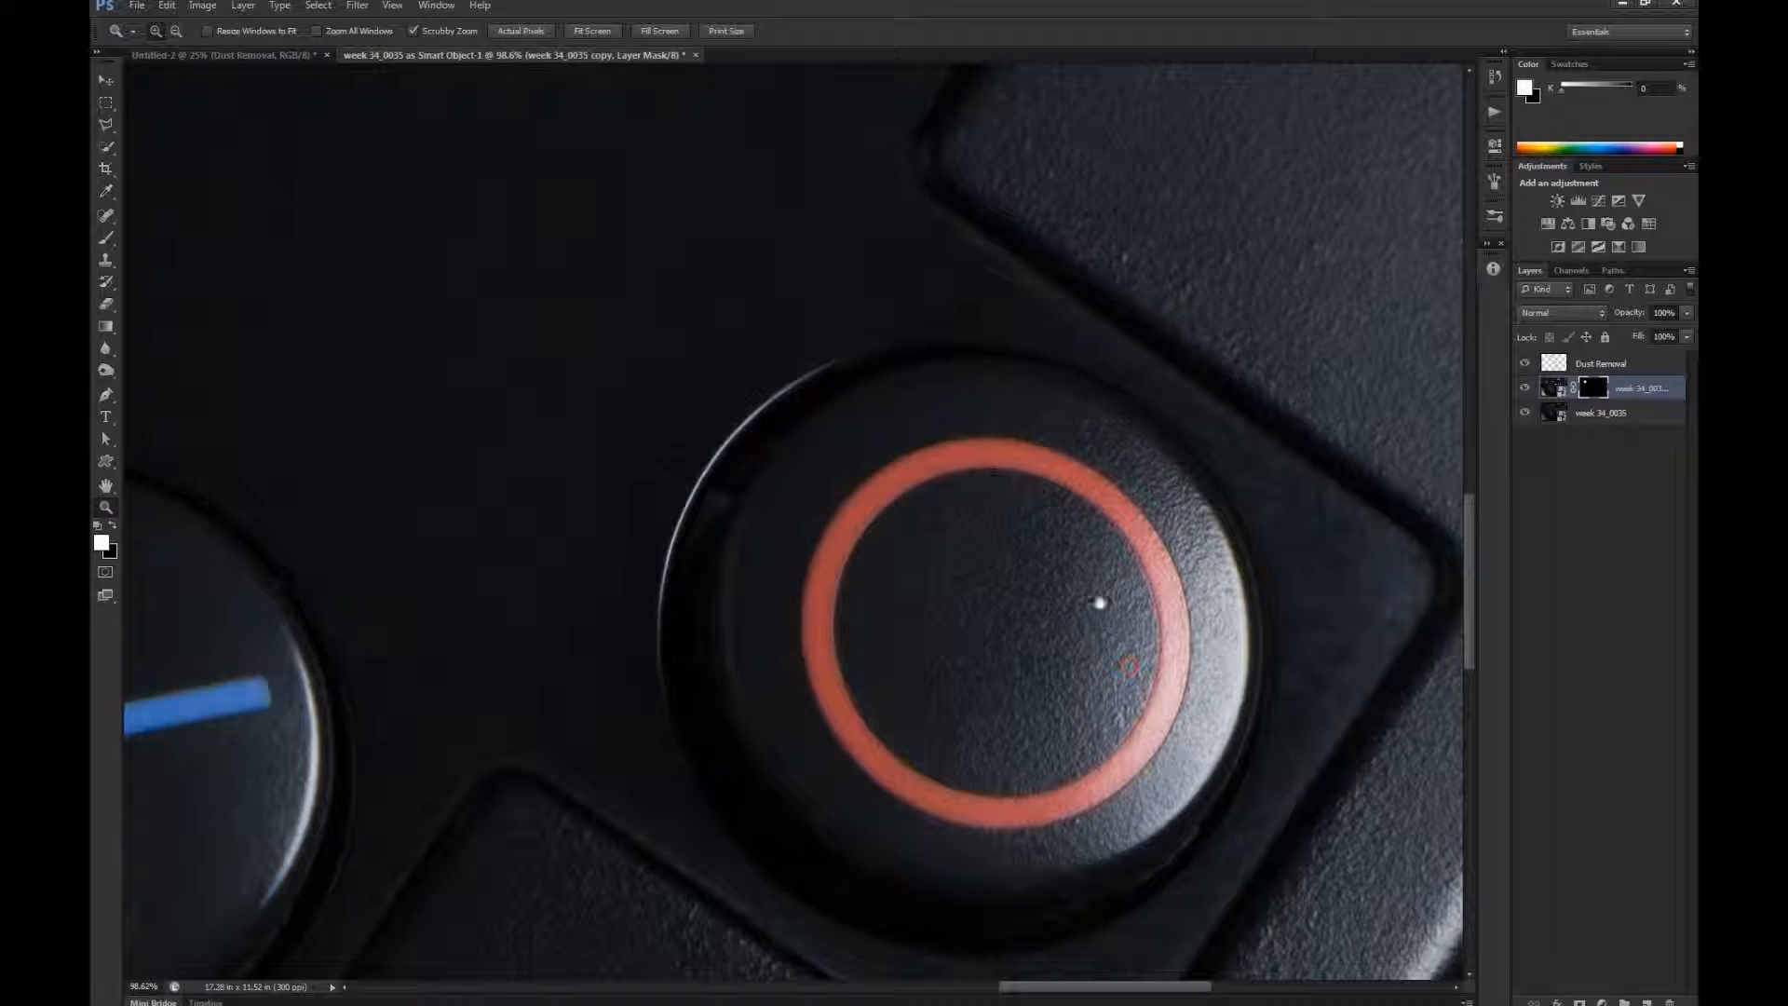
left_click_drag(1098, 603, 1057, 526)
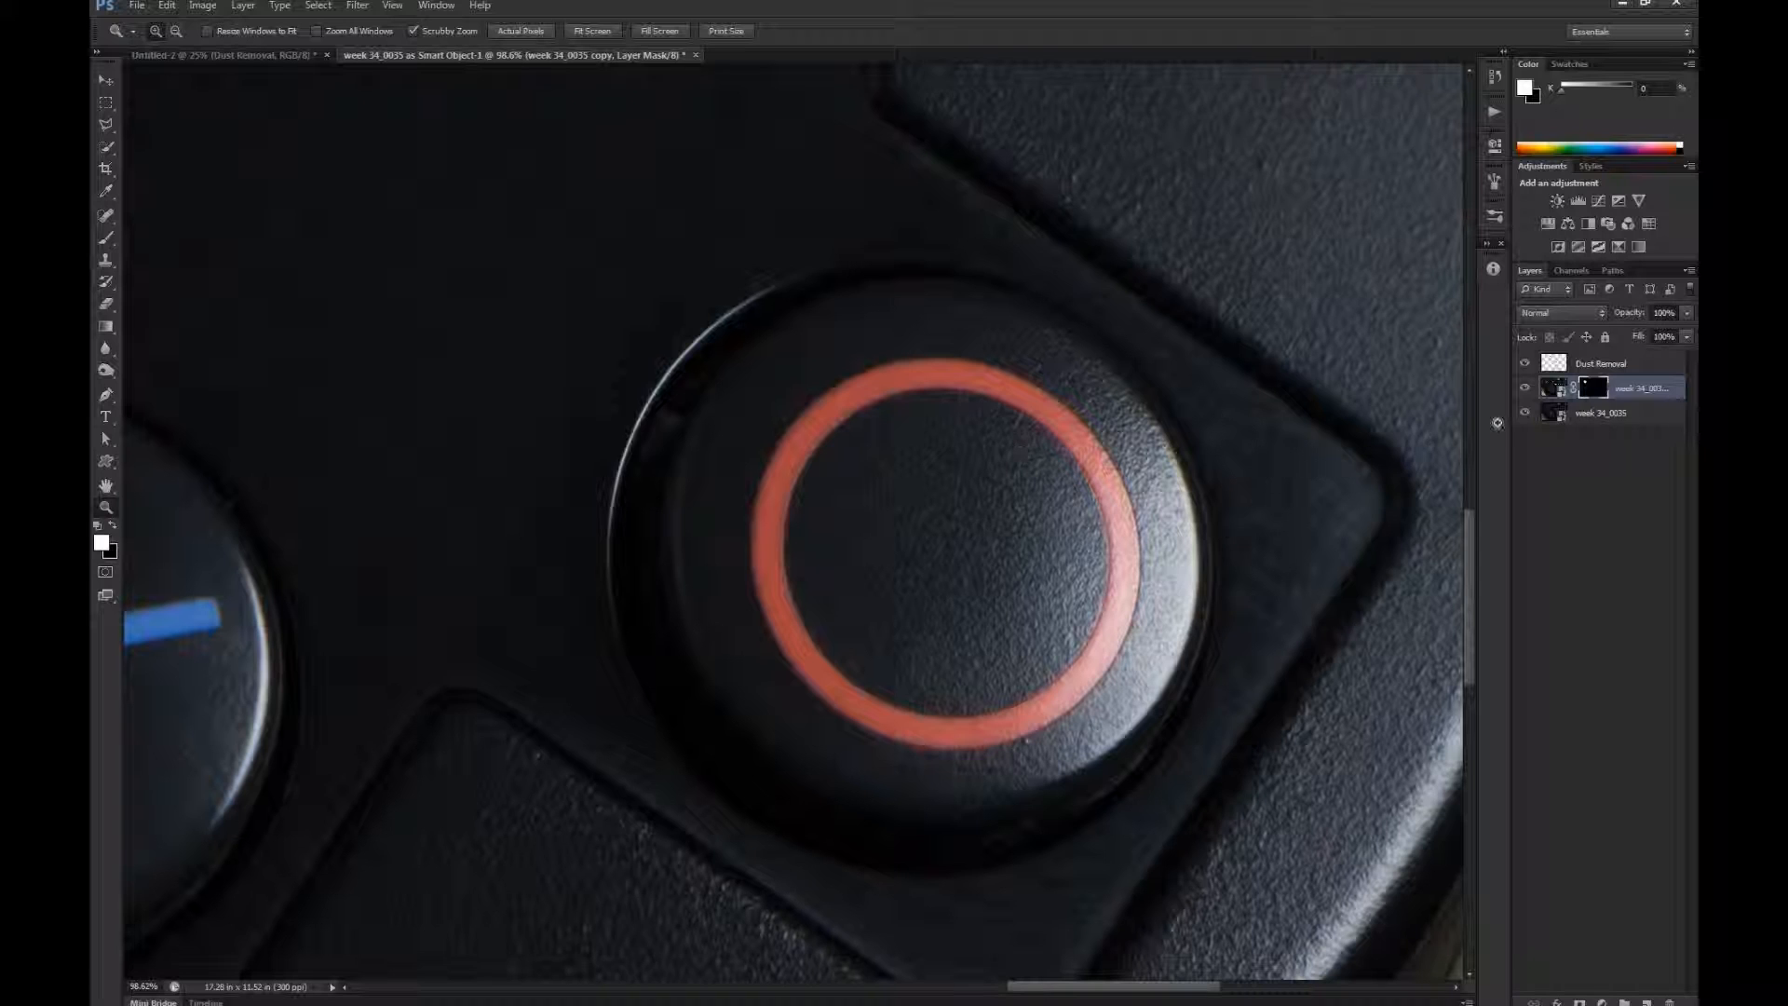
left_click(1552, 414)
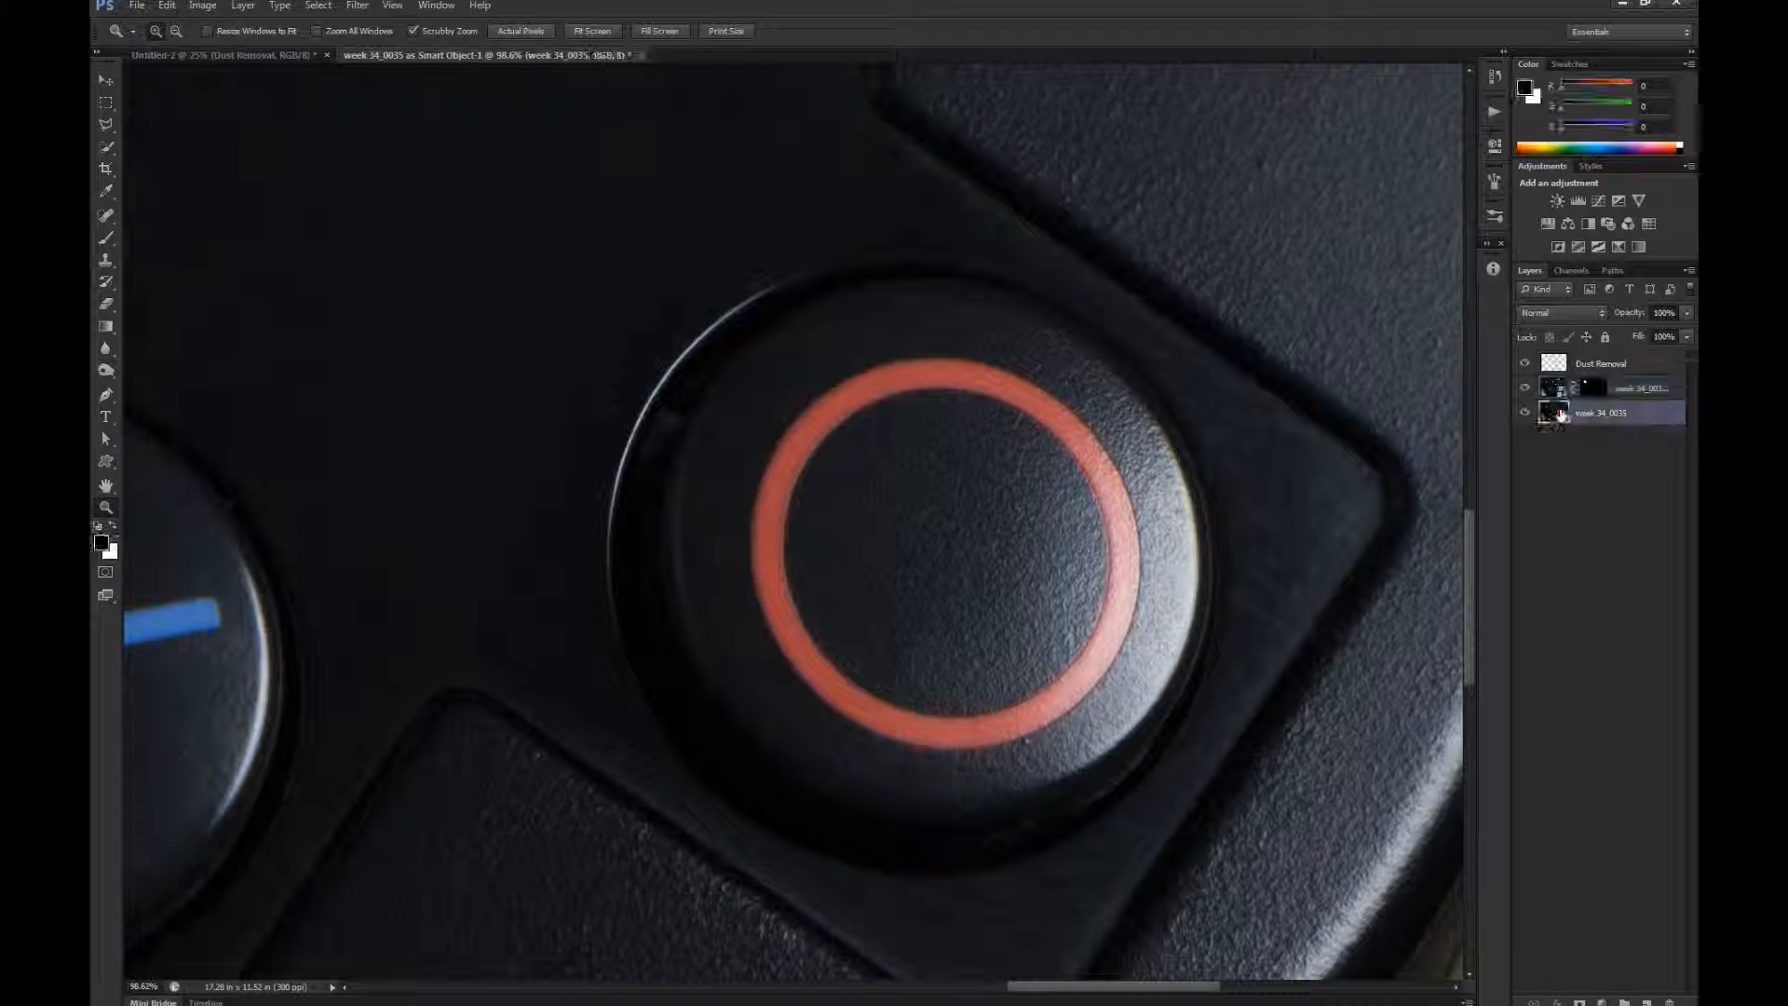
right_click(1653, 417)
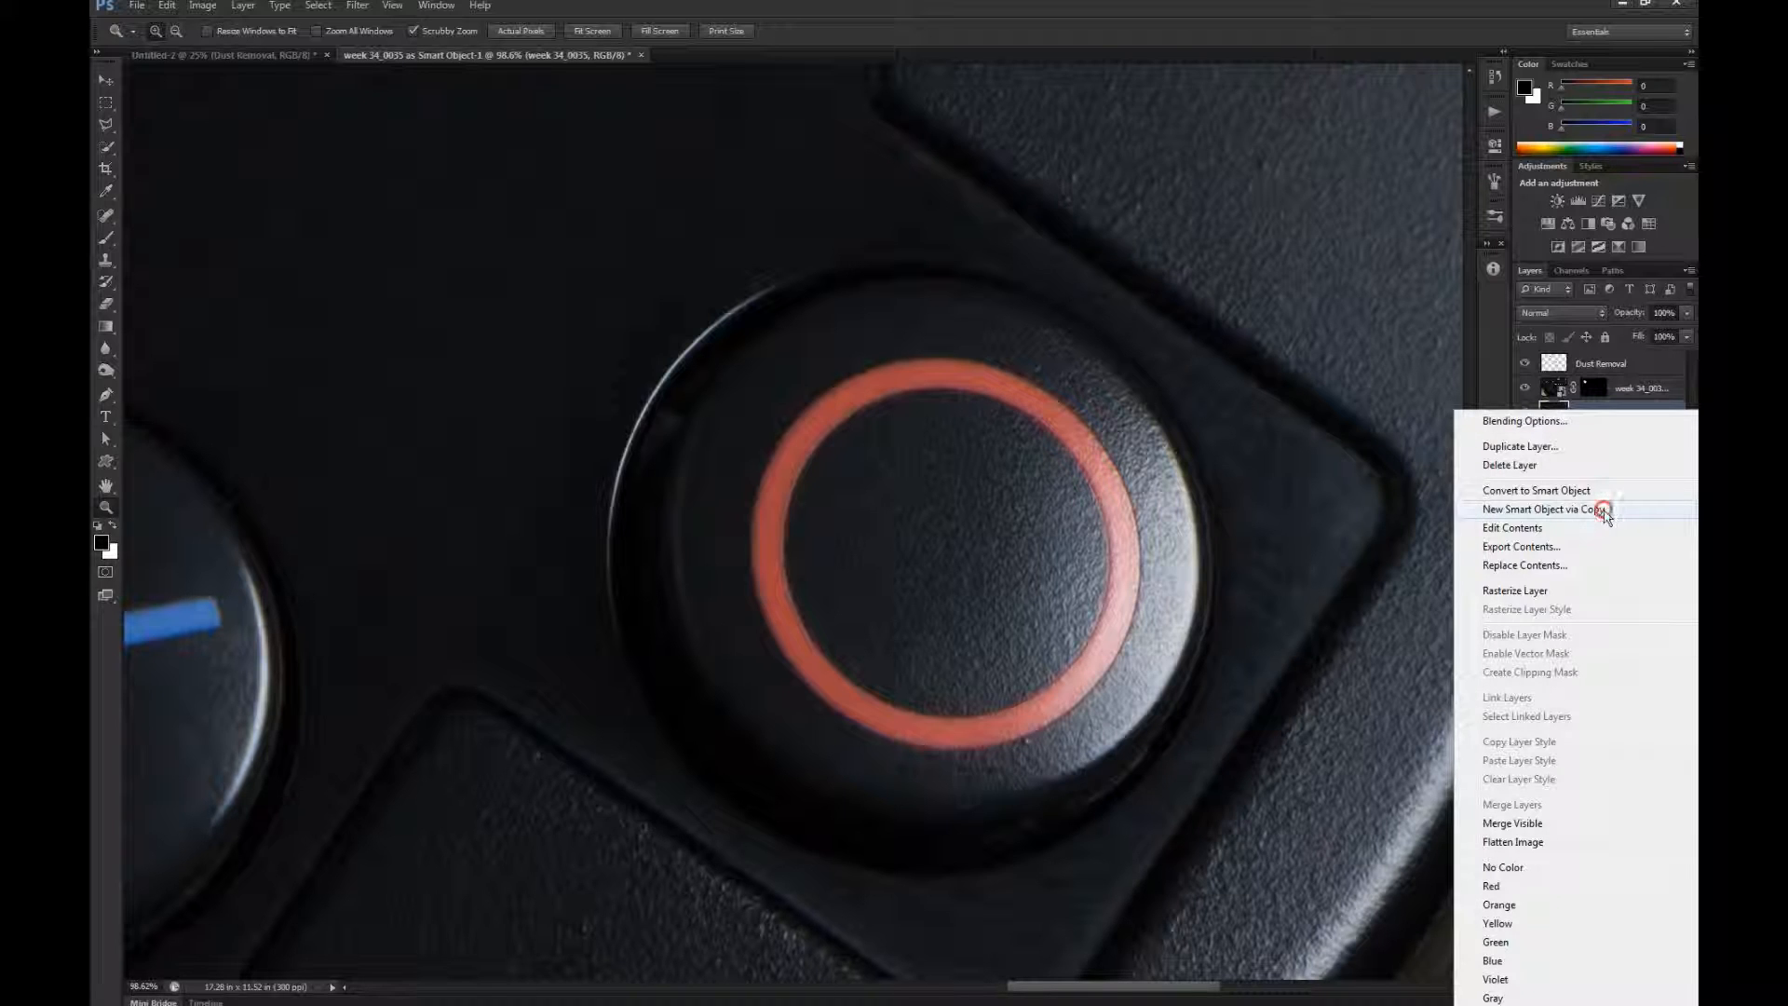
left_click(1545, 509)
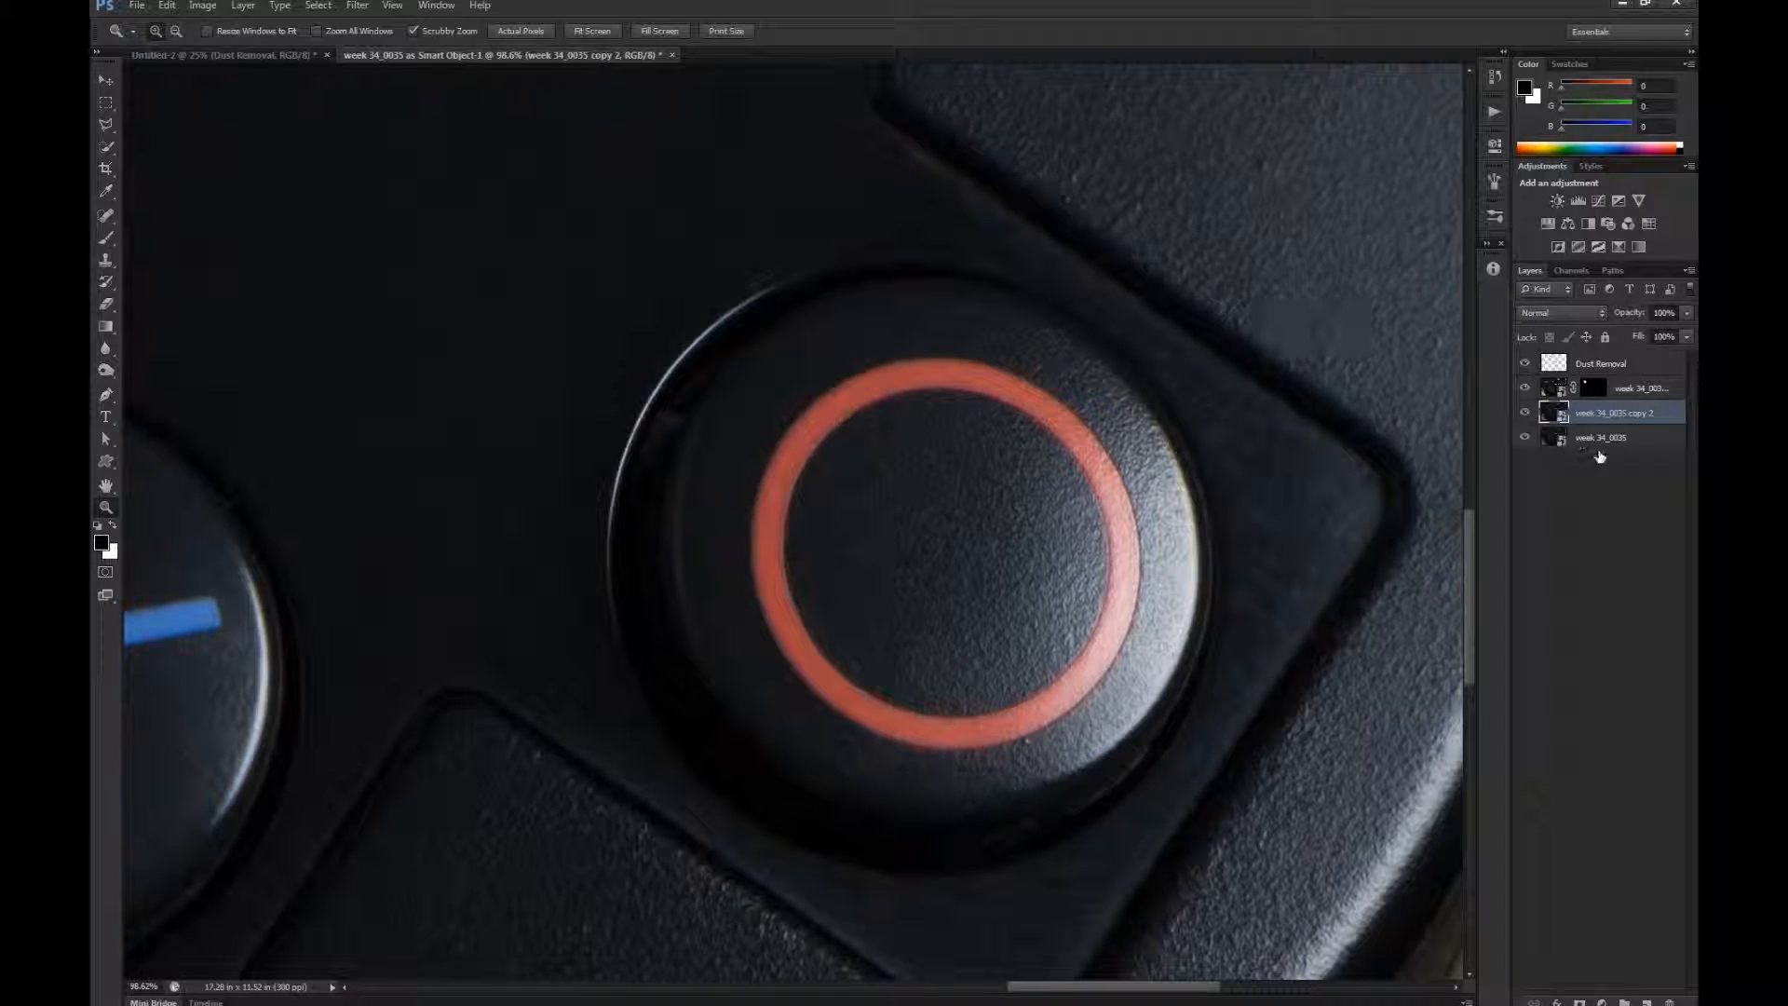
Darken the new copy's raw settings with Highlights -100, Whites -100 and Contrast +35, comparing the preview before applying
double_click(1550, 416)
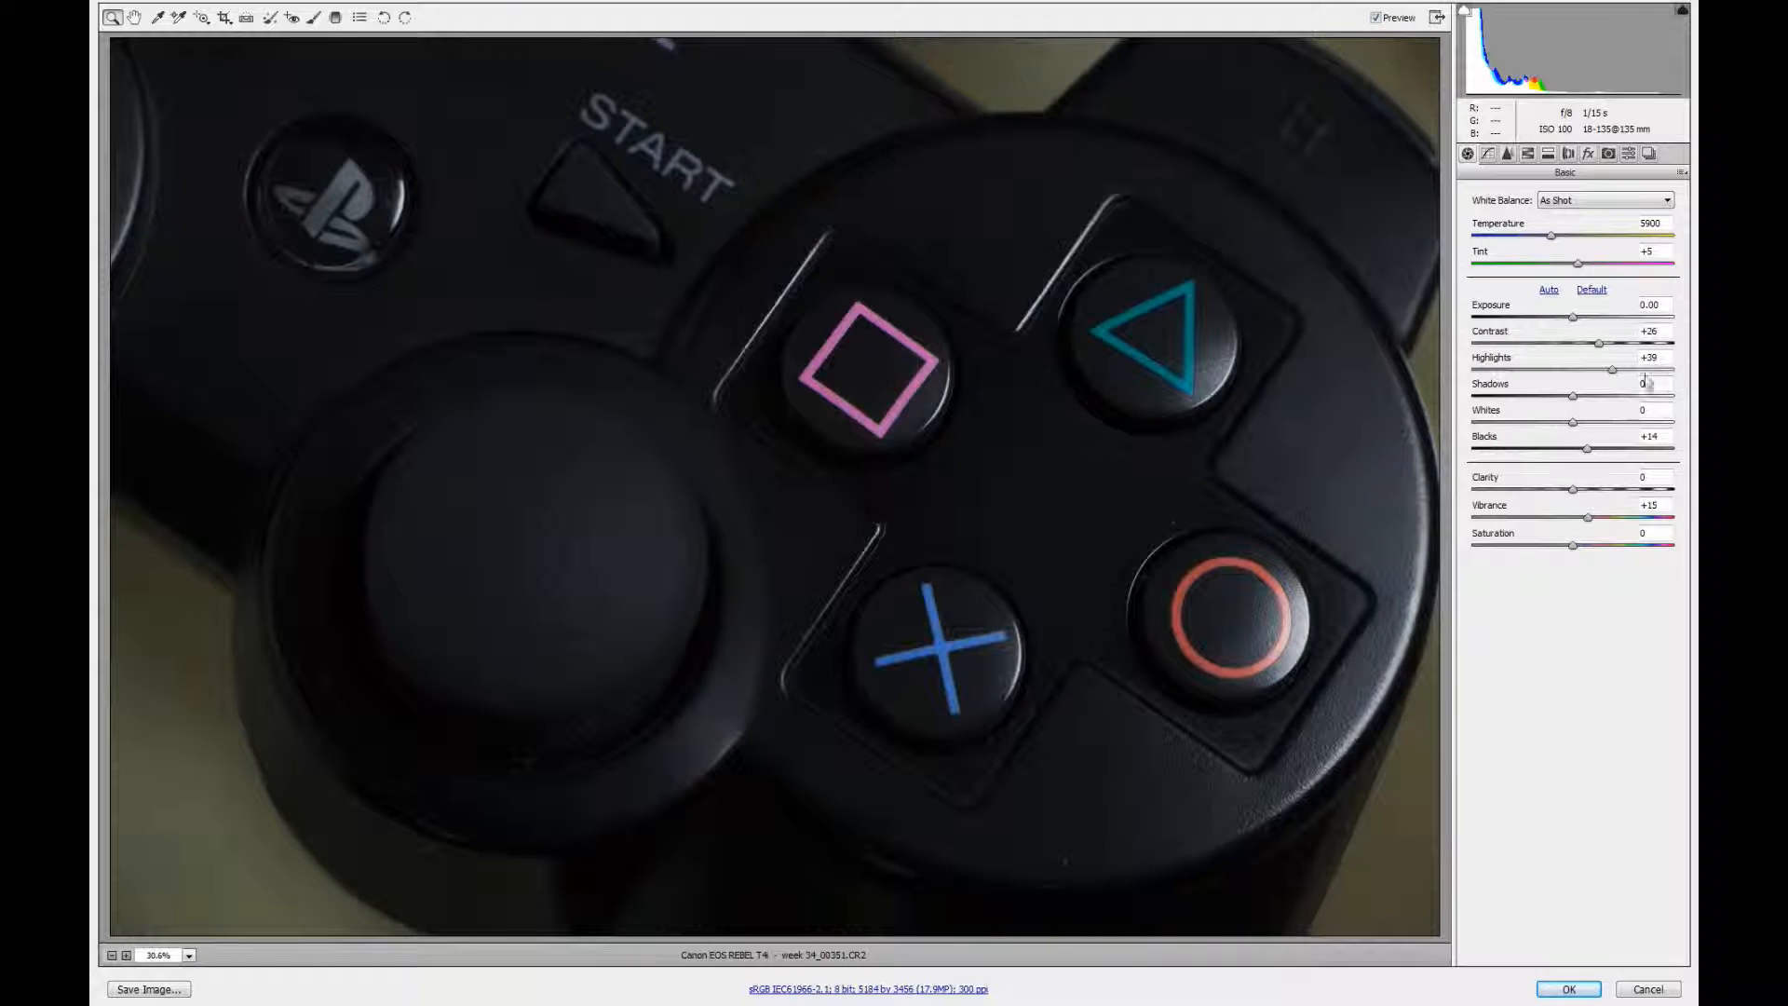
left_click_drag(1612, 371, 1414, 384)
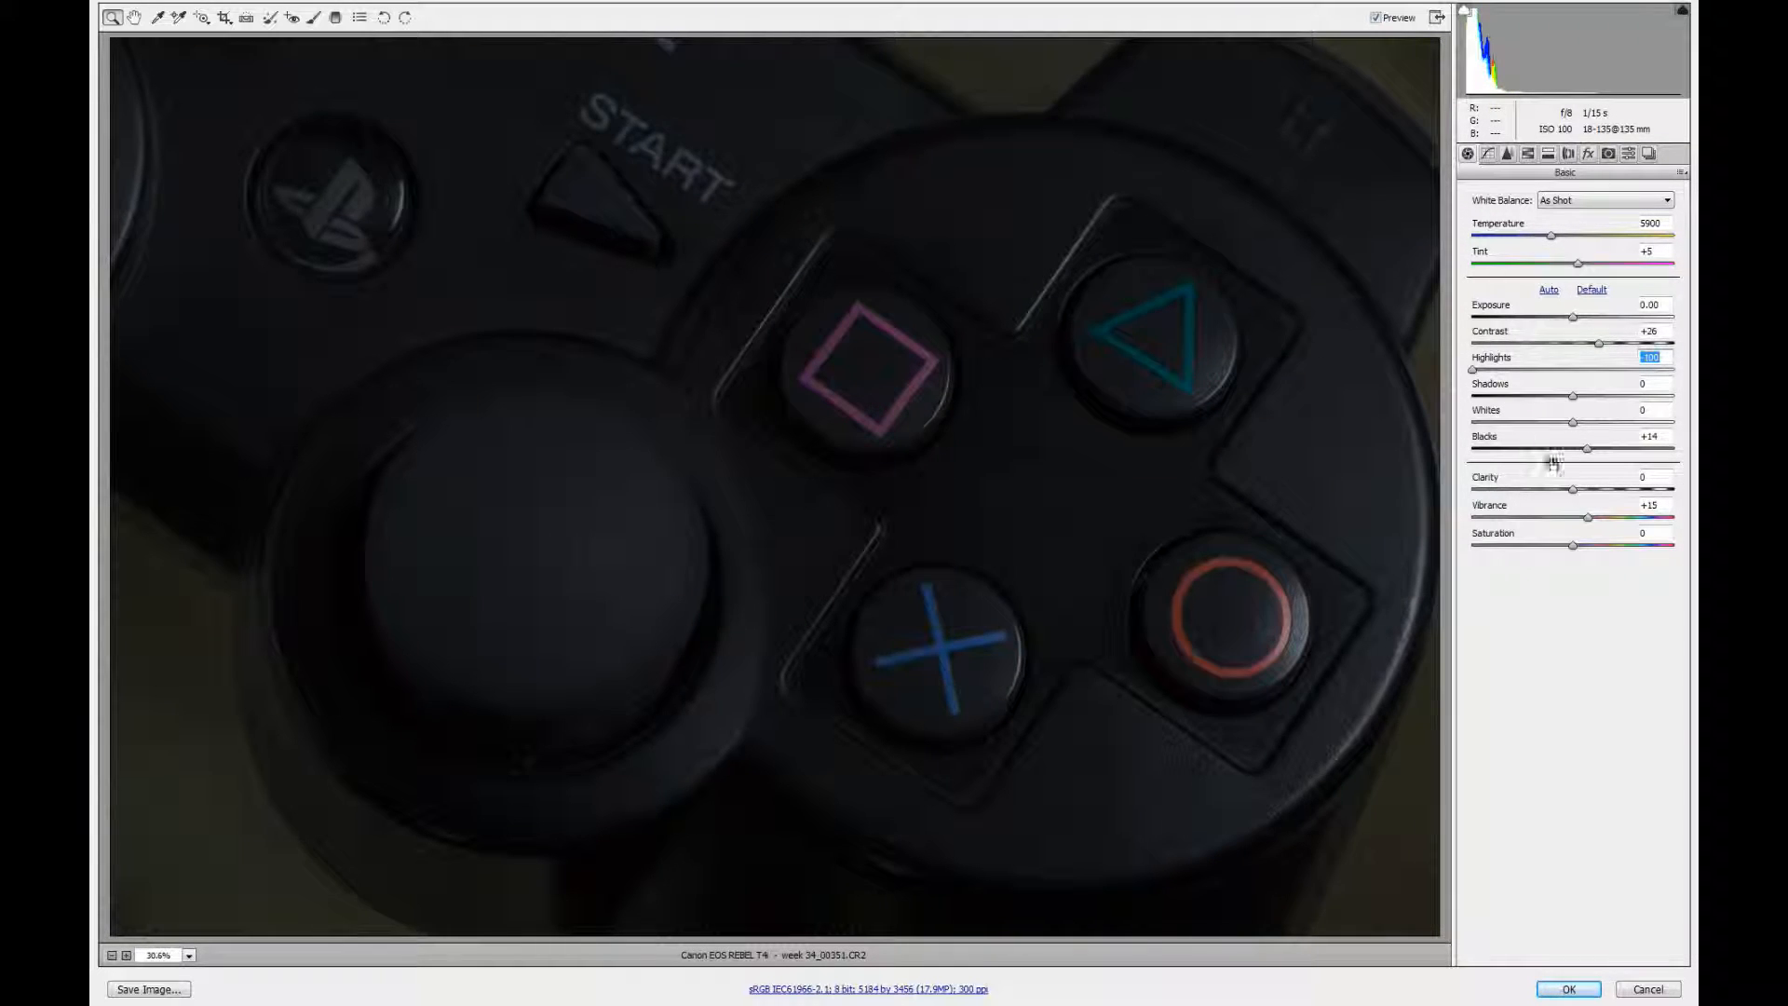
left_click_drag(1574, 422, 1460, 431)
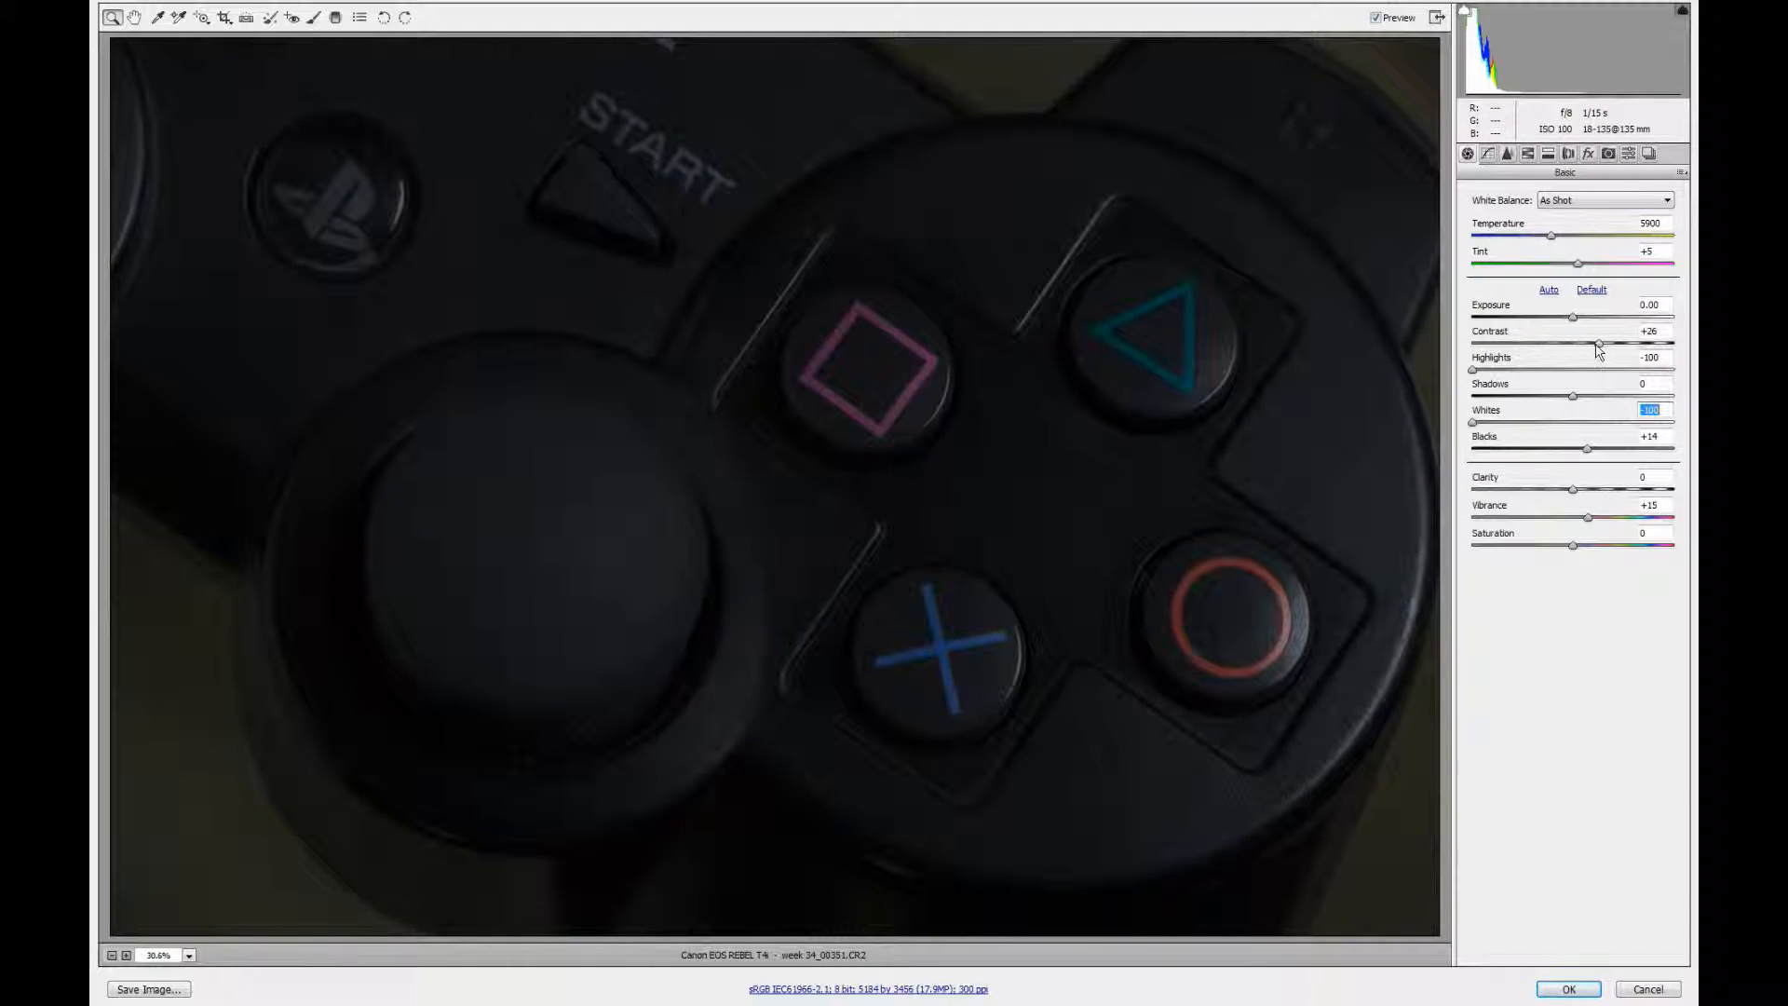
left_click_drag(1596, 344, 1598, 343)
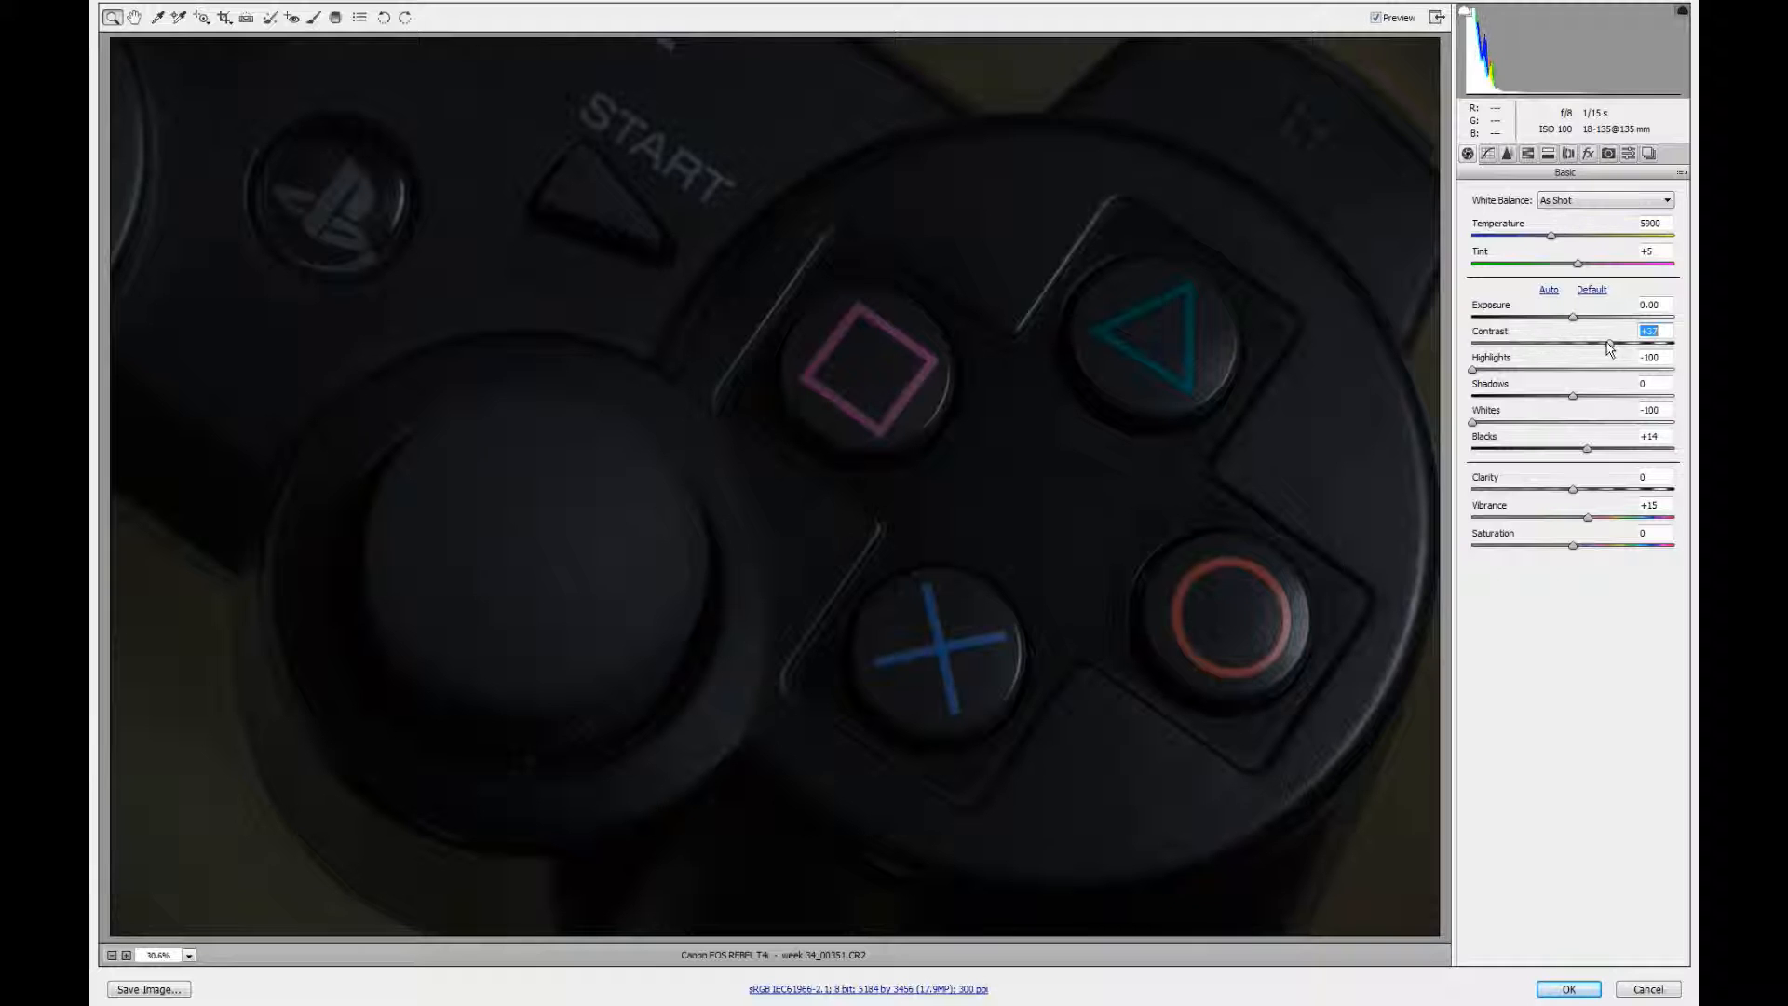
left_click(1383, 24)
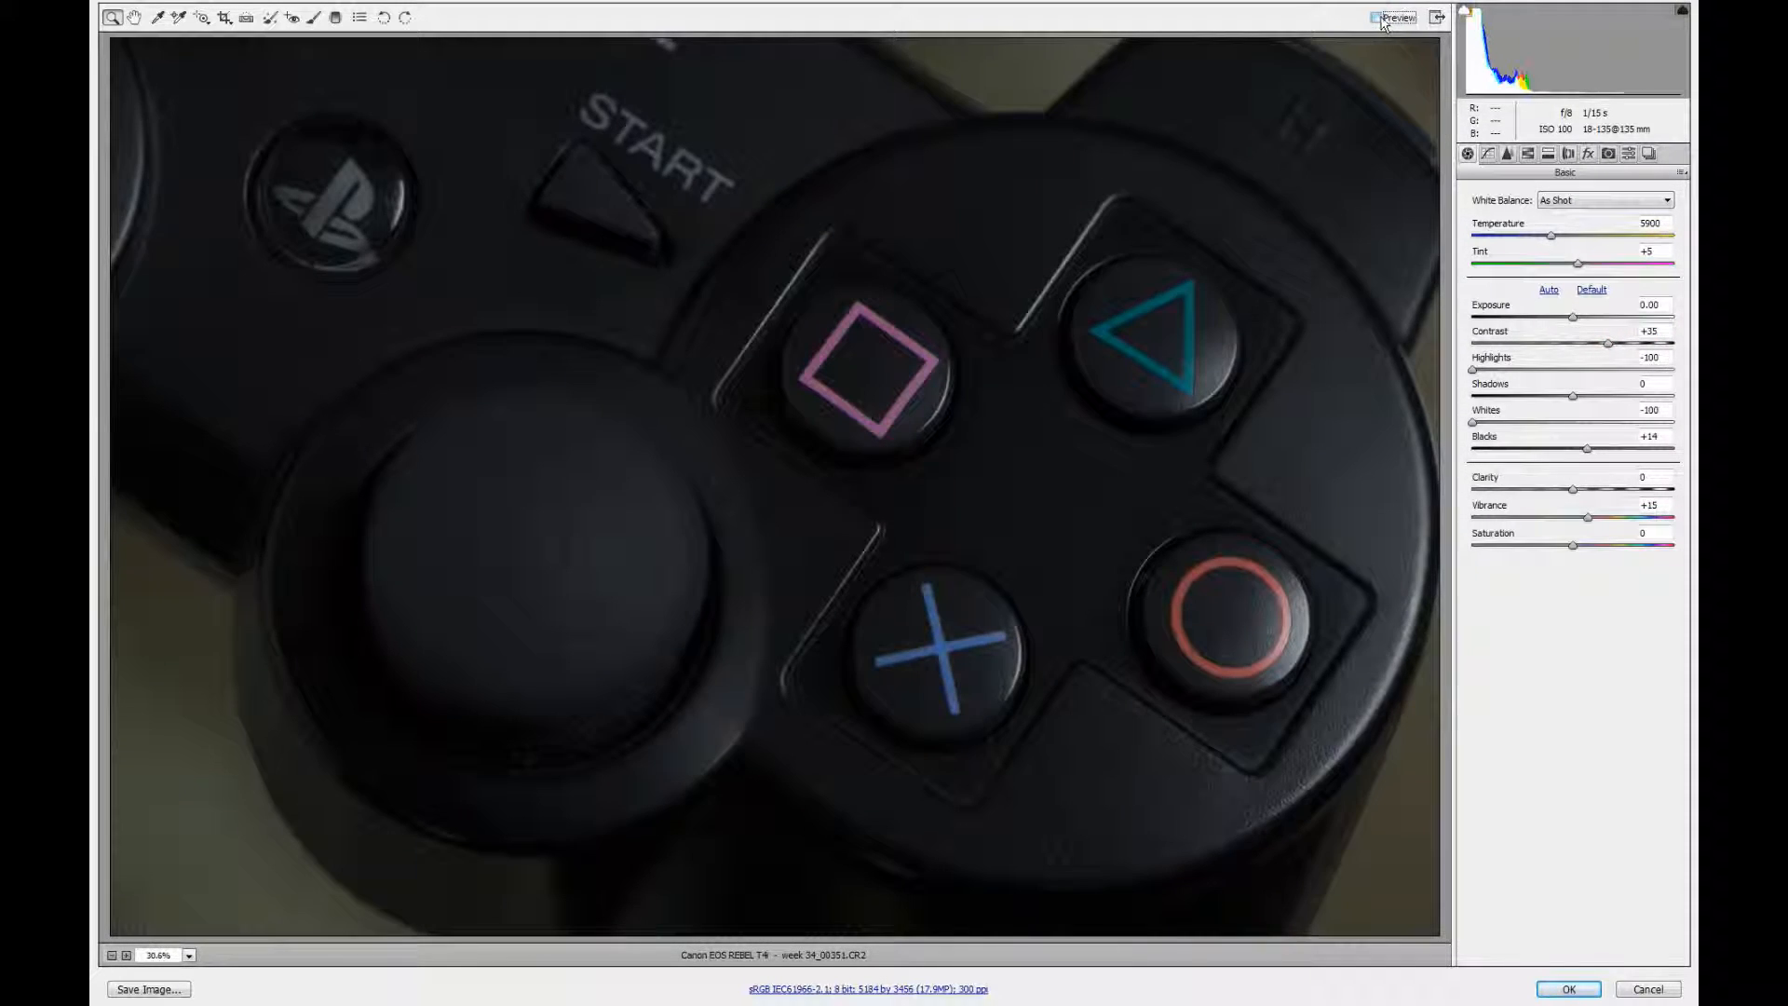
left_click(1379, 17)
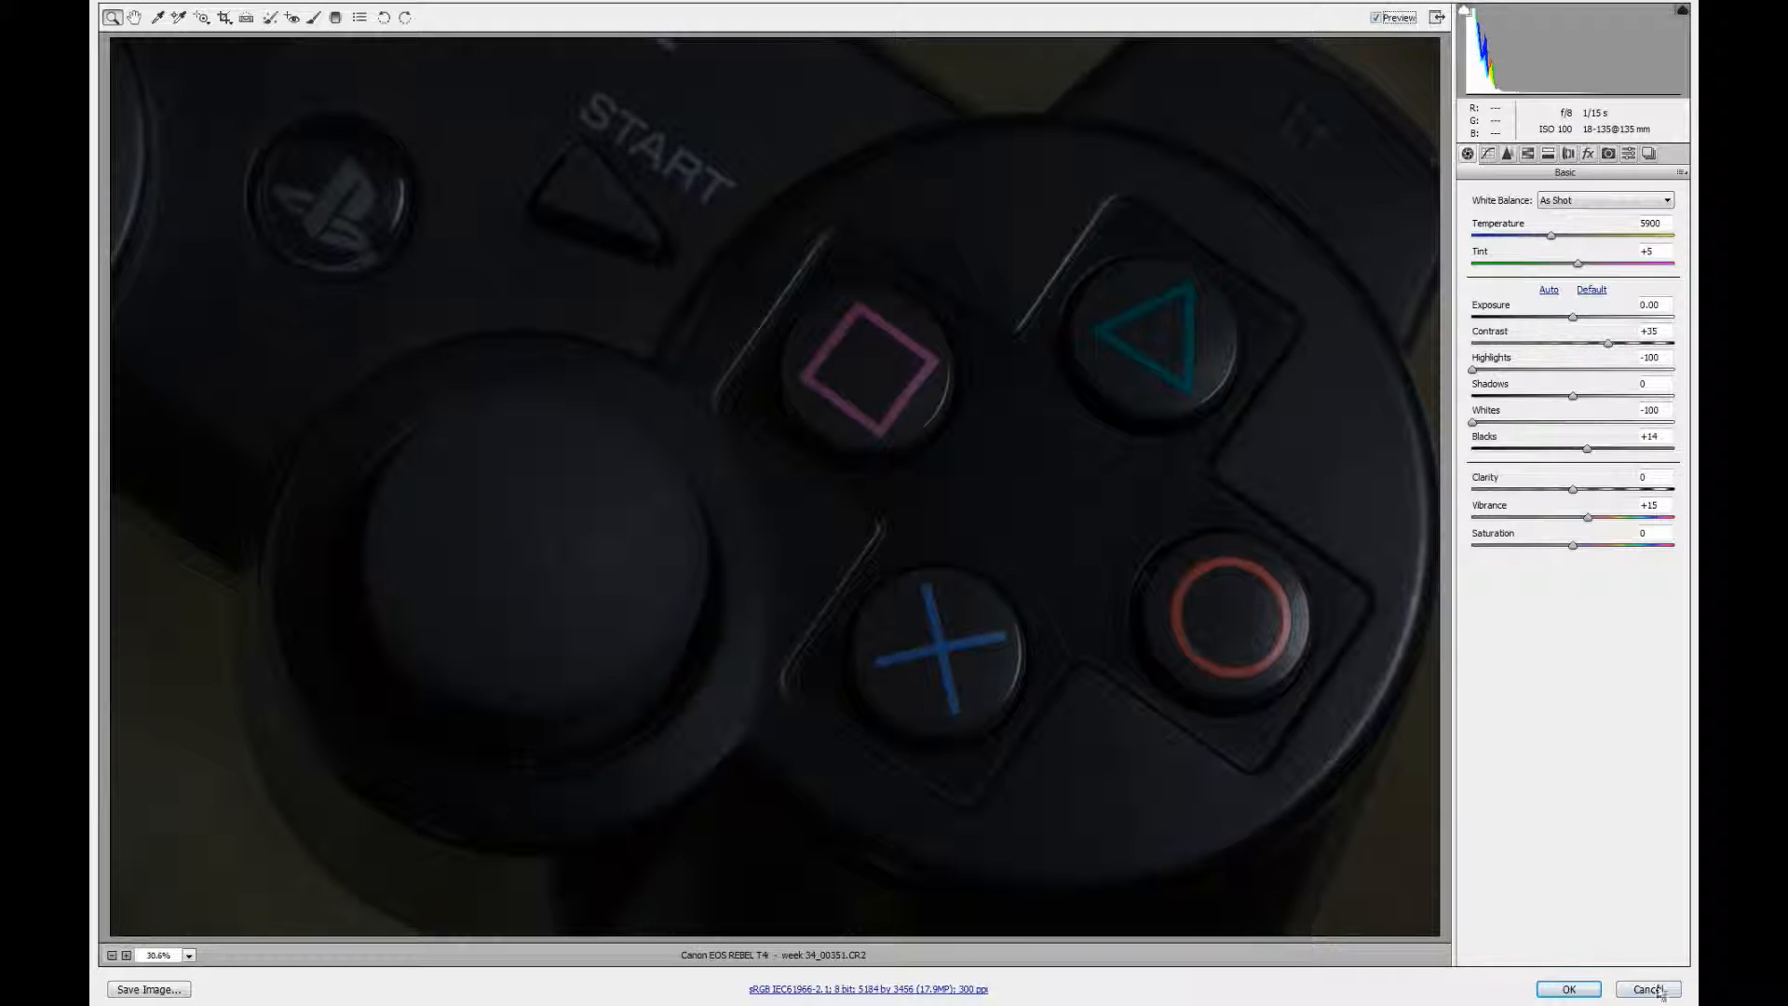
left_click(1596, 989)
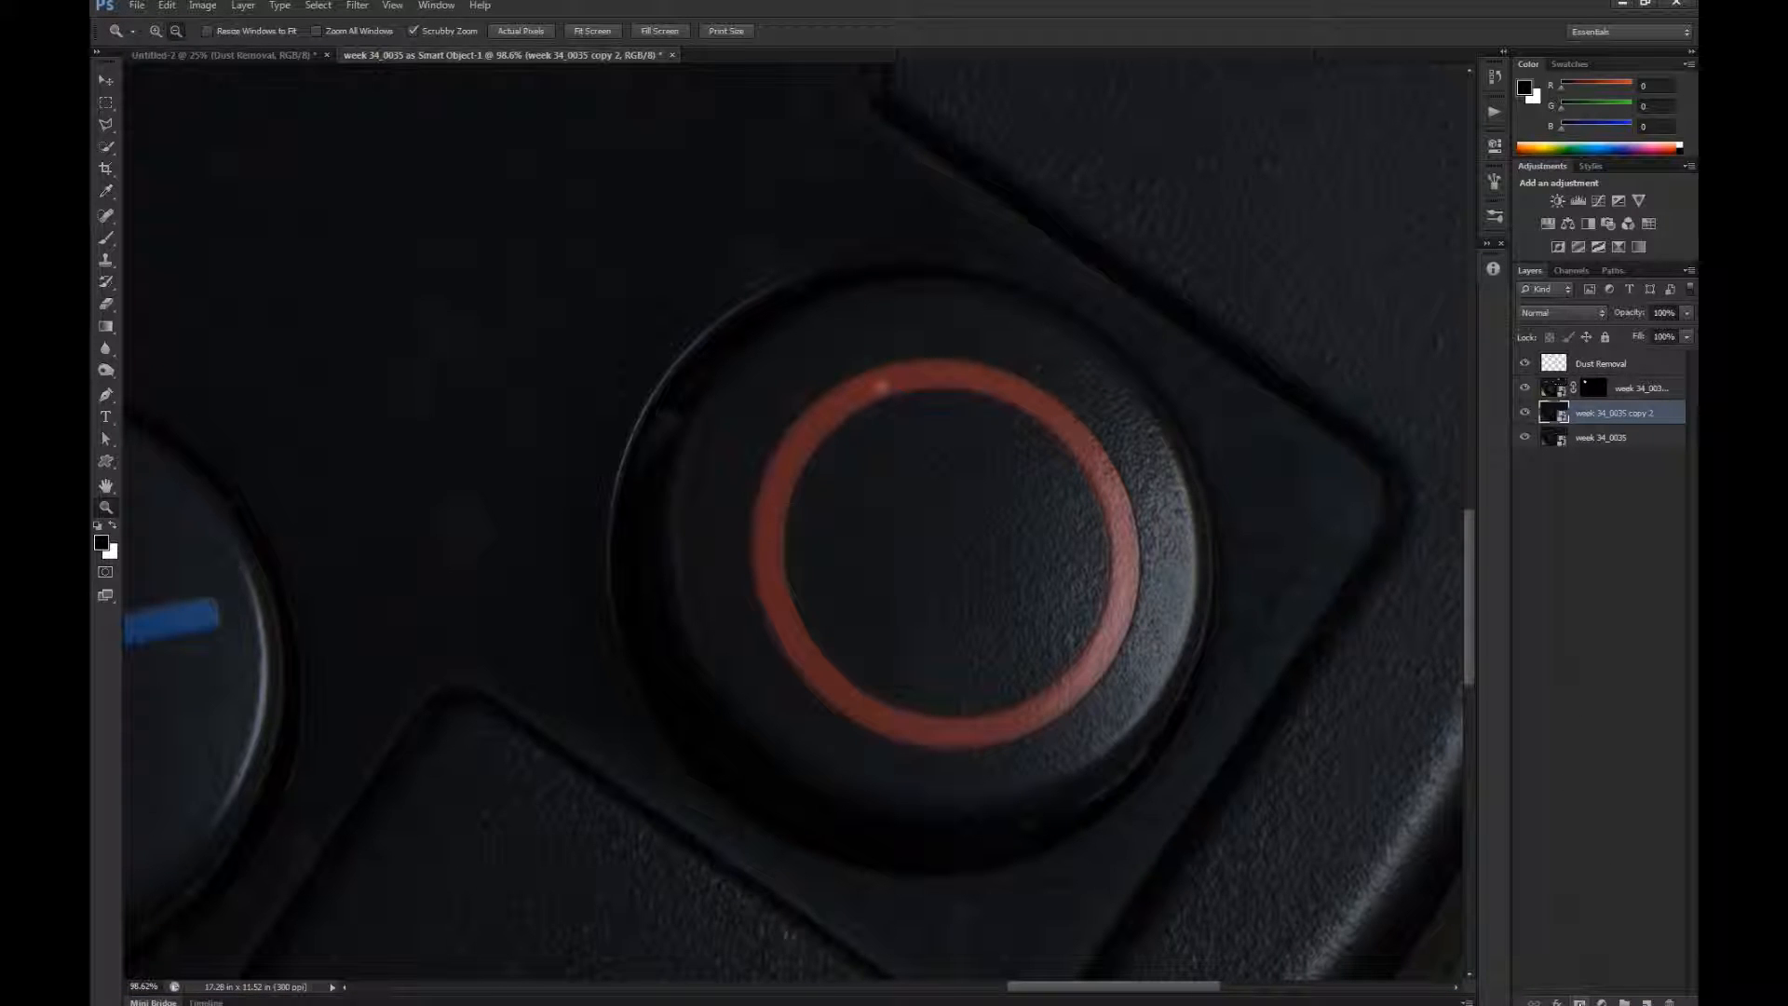
Hide the darkened copy with a black mask and paint white over the glare inside the orange circle button
left_click(1579, 1003, "alt")
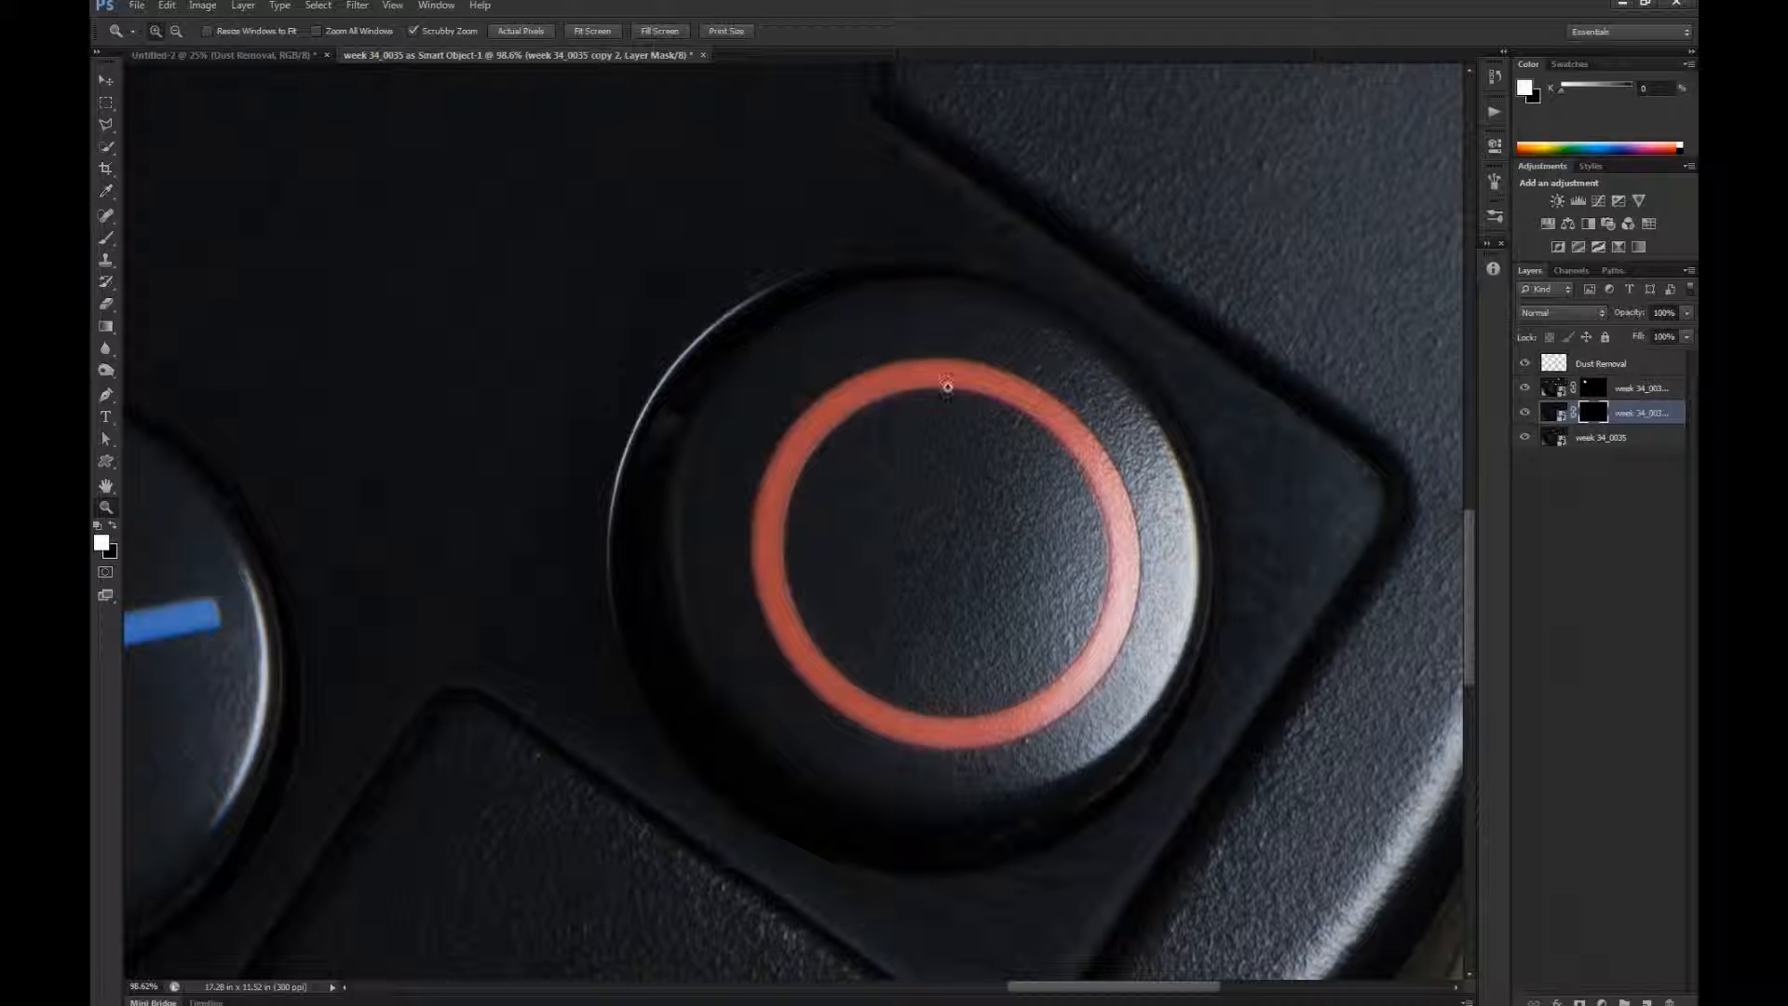
left_click_drag(1059, 500, 836, 339)
key("b")
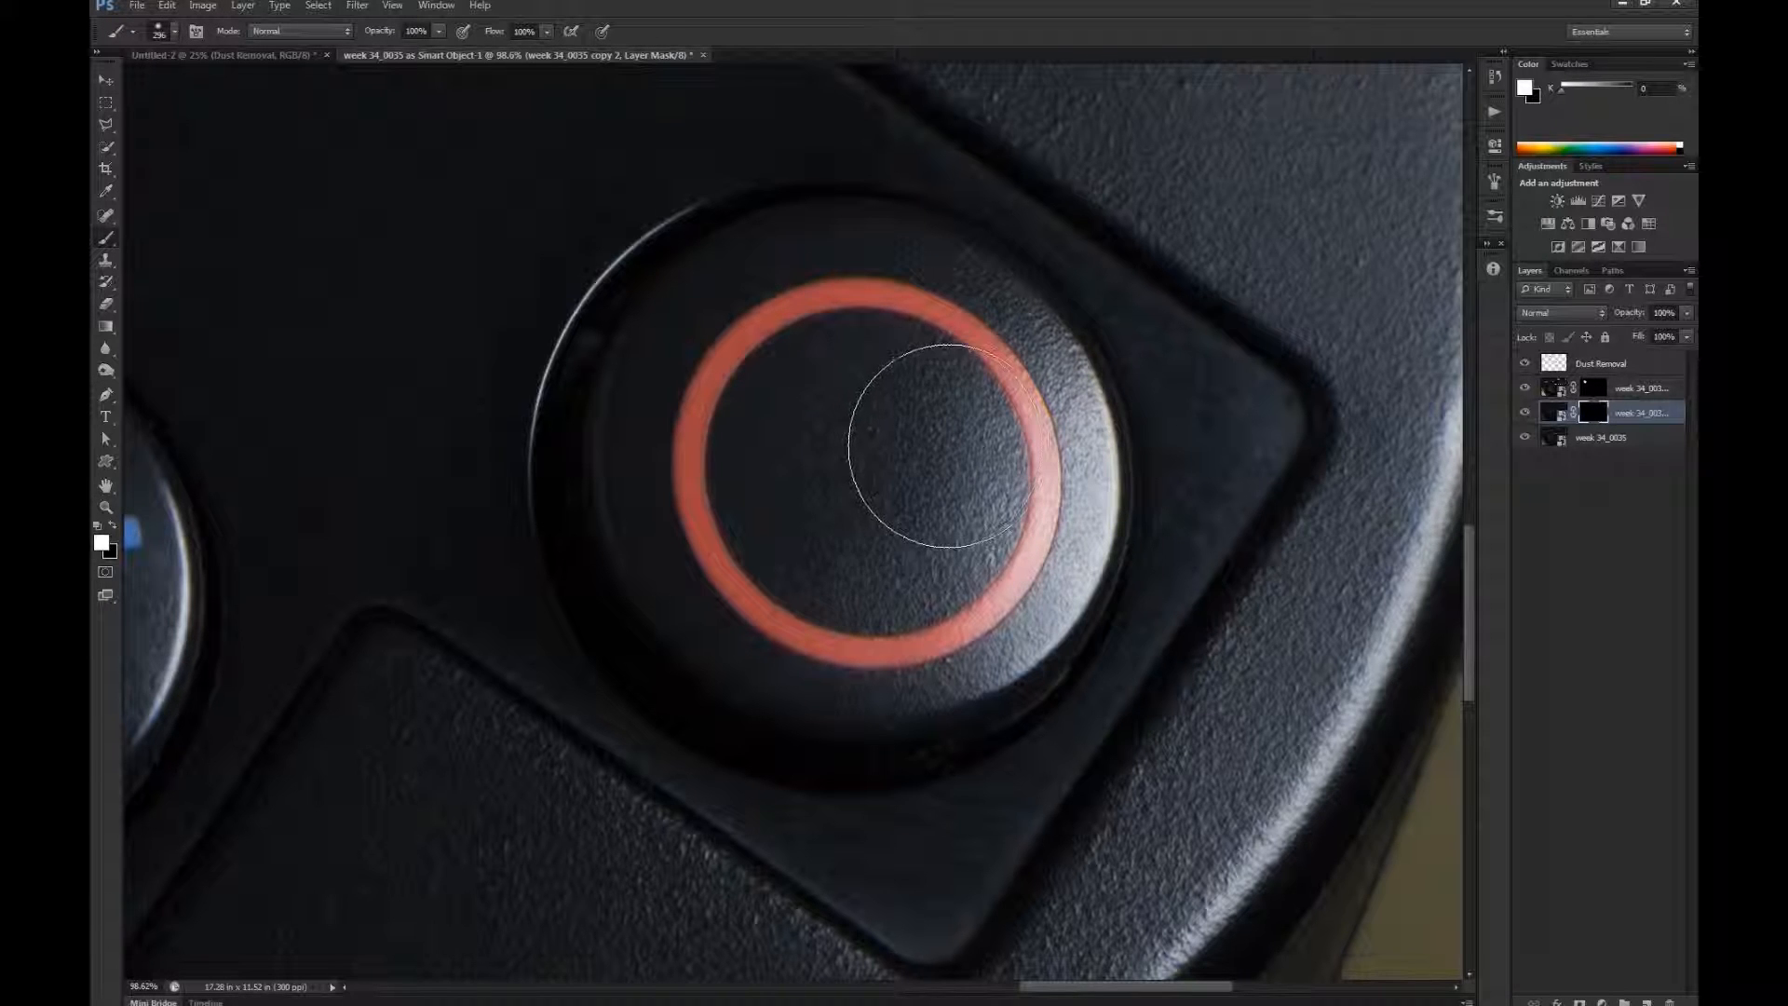
mouse_move(948, 446)
left_mouse_down()
mouse_move(954, 525)
mouse_move(898, 471)
mouse_move(850, 475)
mouse_move(1031, 442)
mouse_move(997, 419)
mouse_move(1030, 447)
left_mouse_up()
mouse_move(993, 368)
left_mouse_down()
mouse_move(1042, 478)
mouse_move(925, 568)
mouse_move(922, 619)
mouse_move(735, 633)
left_mouse_up()
mouse_move(988, 643)
left_mouse_down()
mouse_move(986, 419)
mouse_move(958, 540)
mouse_move(990, 519)
mouse_move(973, 508)
mouse_move(1038, 478)
left_mouse_up()
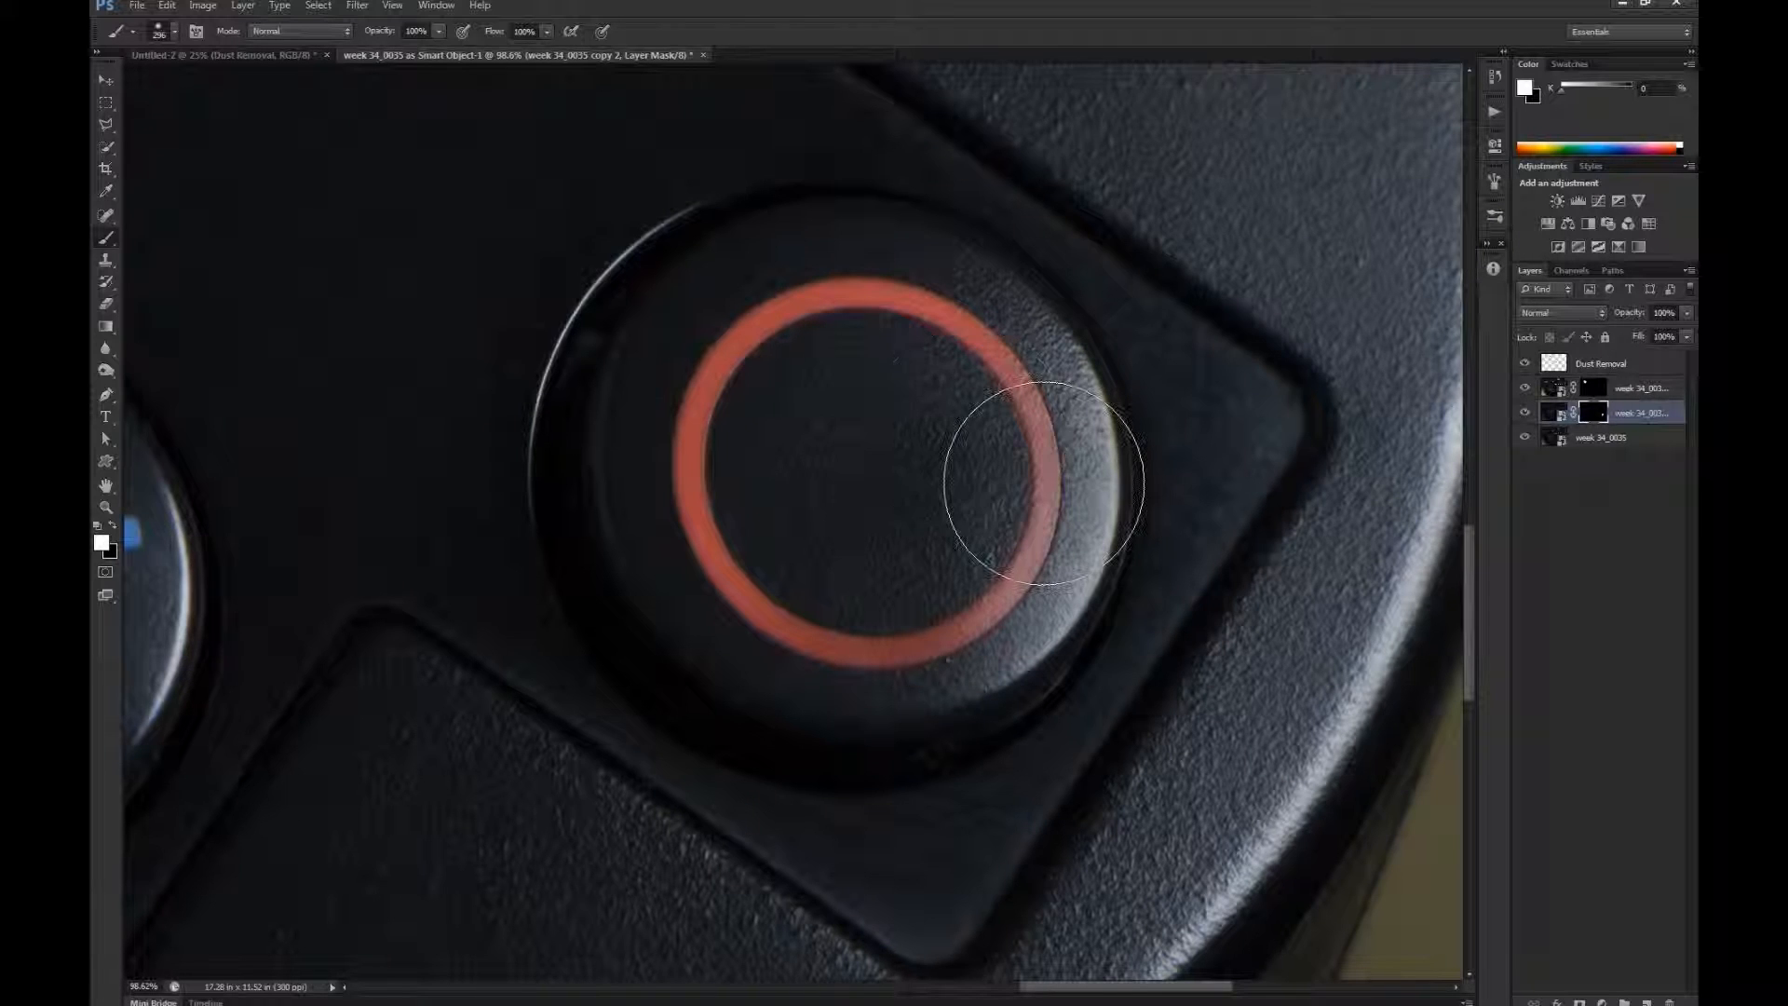
Paint white on the mask over the orange ring's upper-right part with a smaller brush, undoing the last stroke
key("bracketleft")
key("bracketleft")
key("bracketleft")
key("bracketleft")
key("bracketleft")
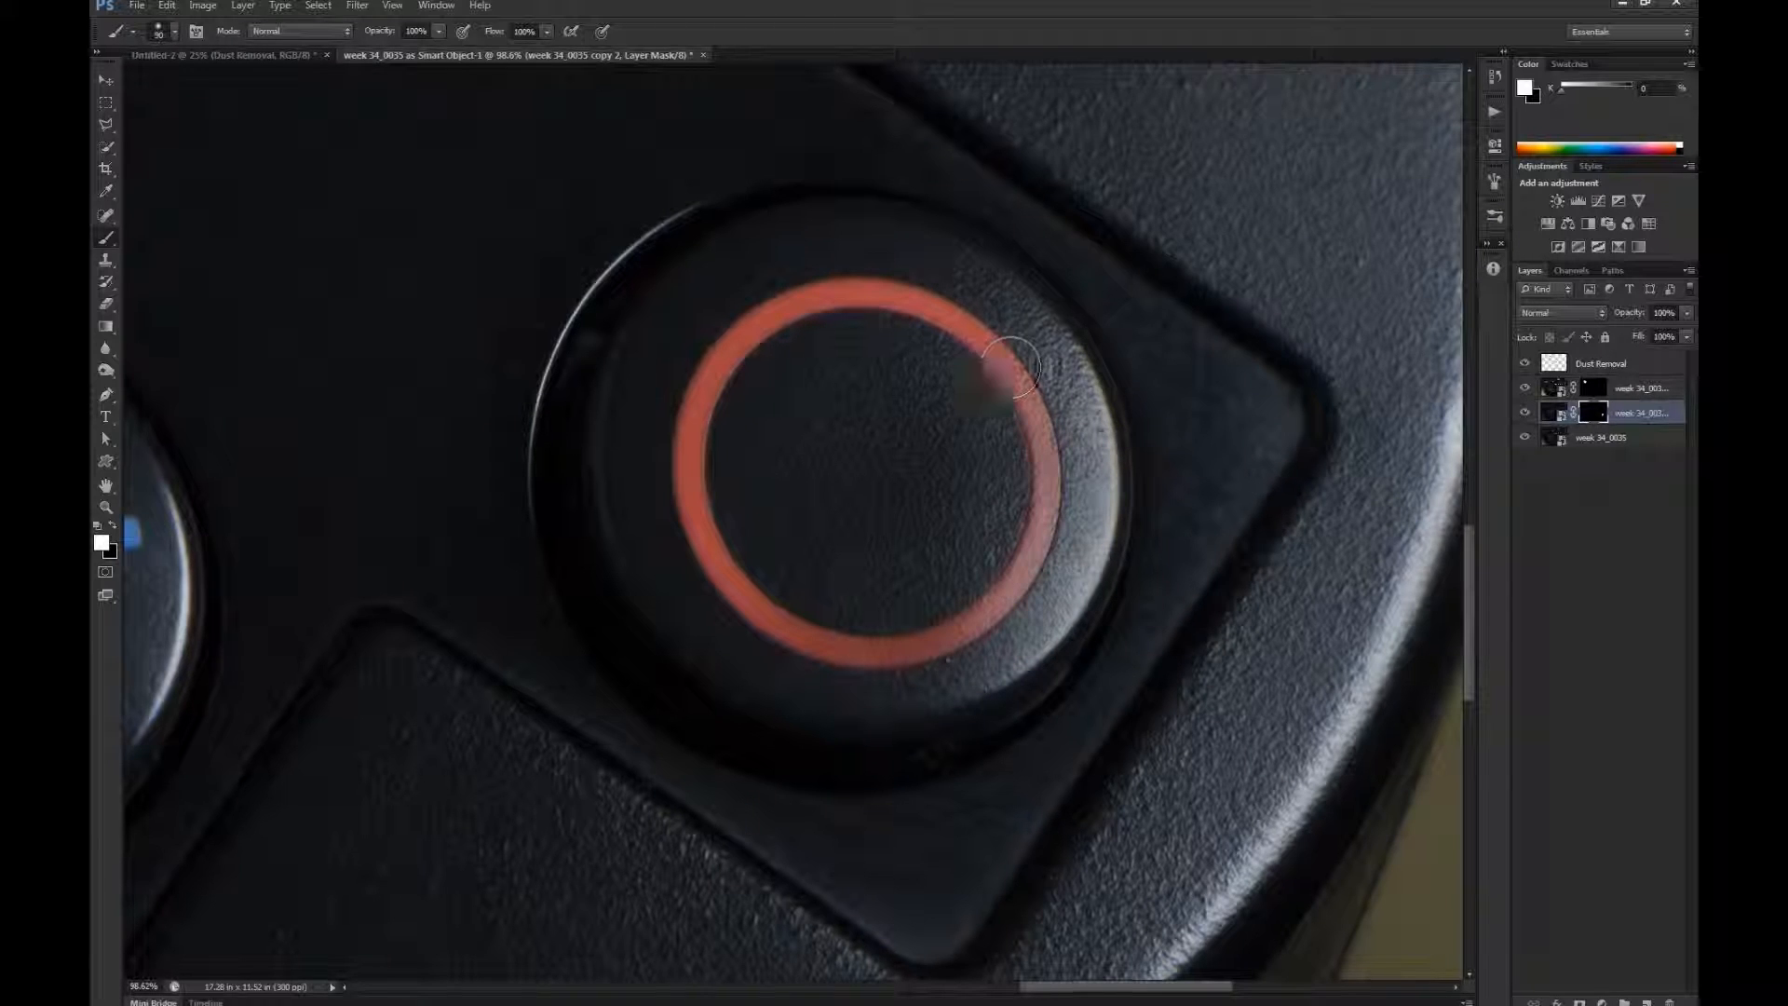
key("bracketright")
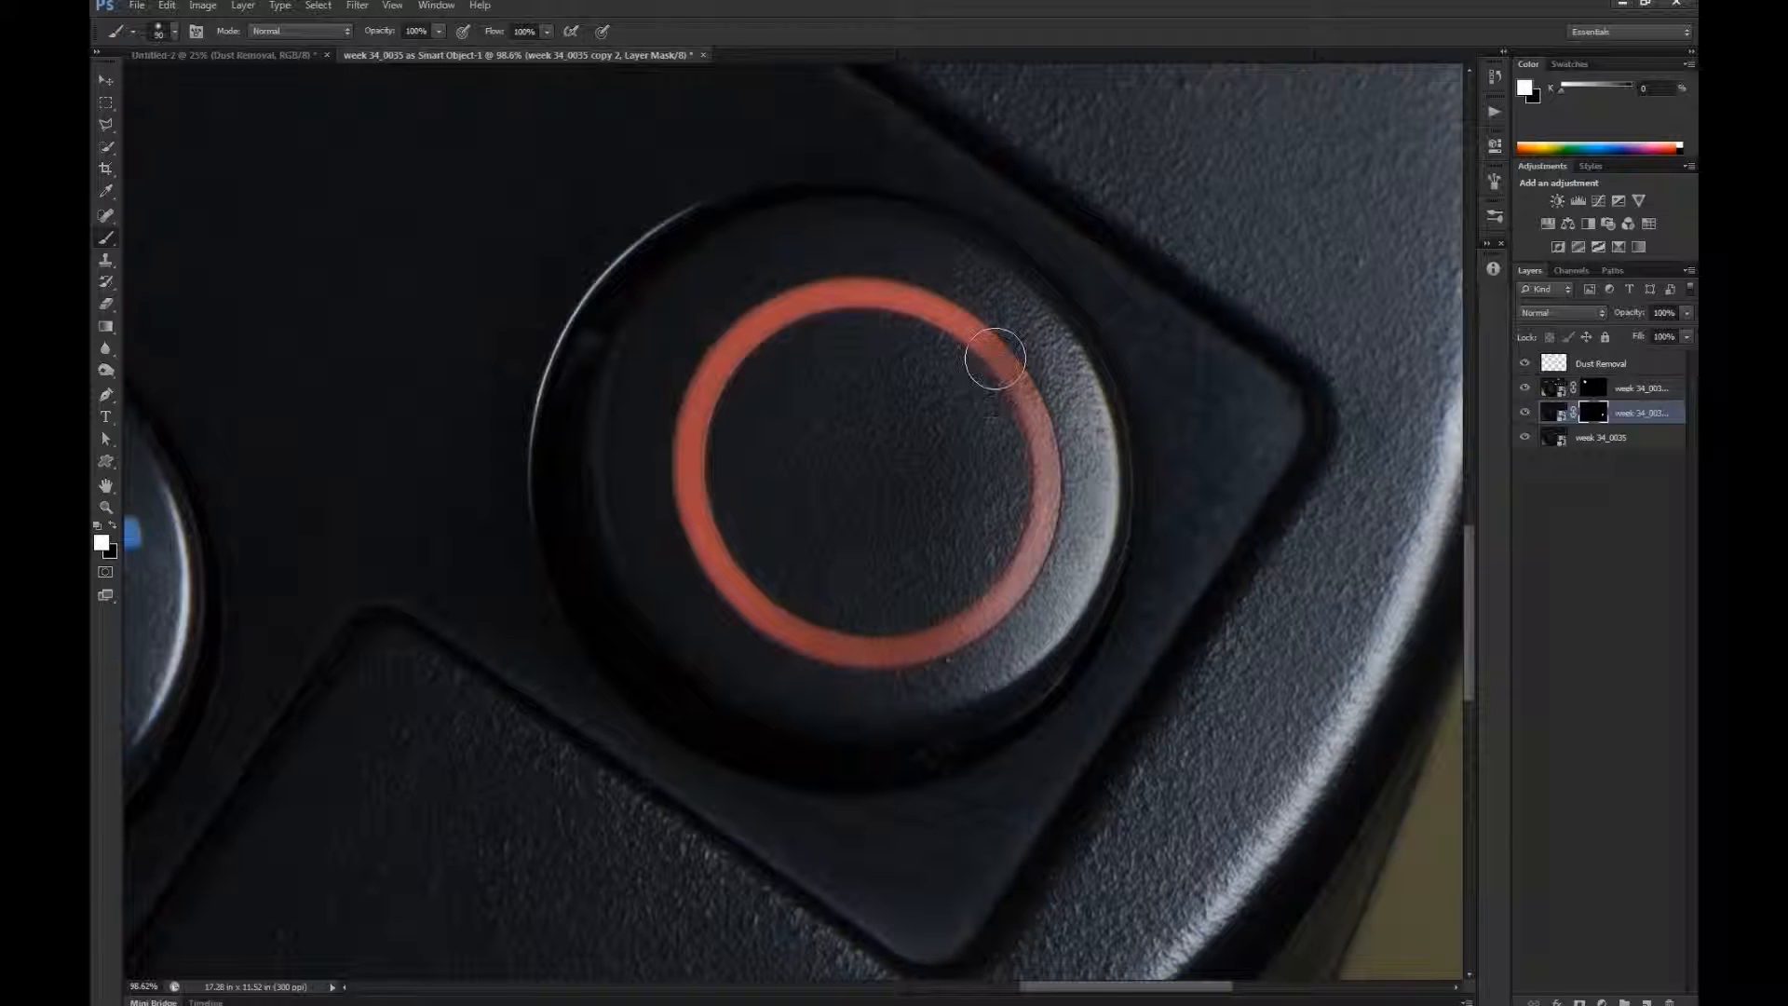
left_click_drag(996, 359, 935, 427)
left_click_drag(1025, 377, 980, 337)
key("ctrl+z")
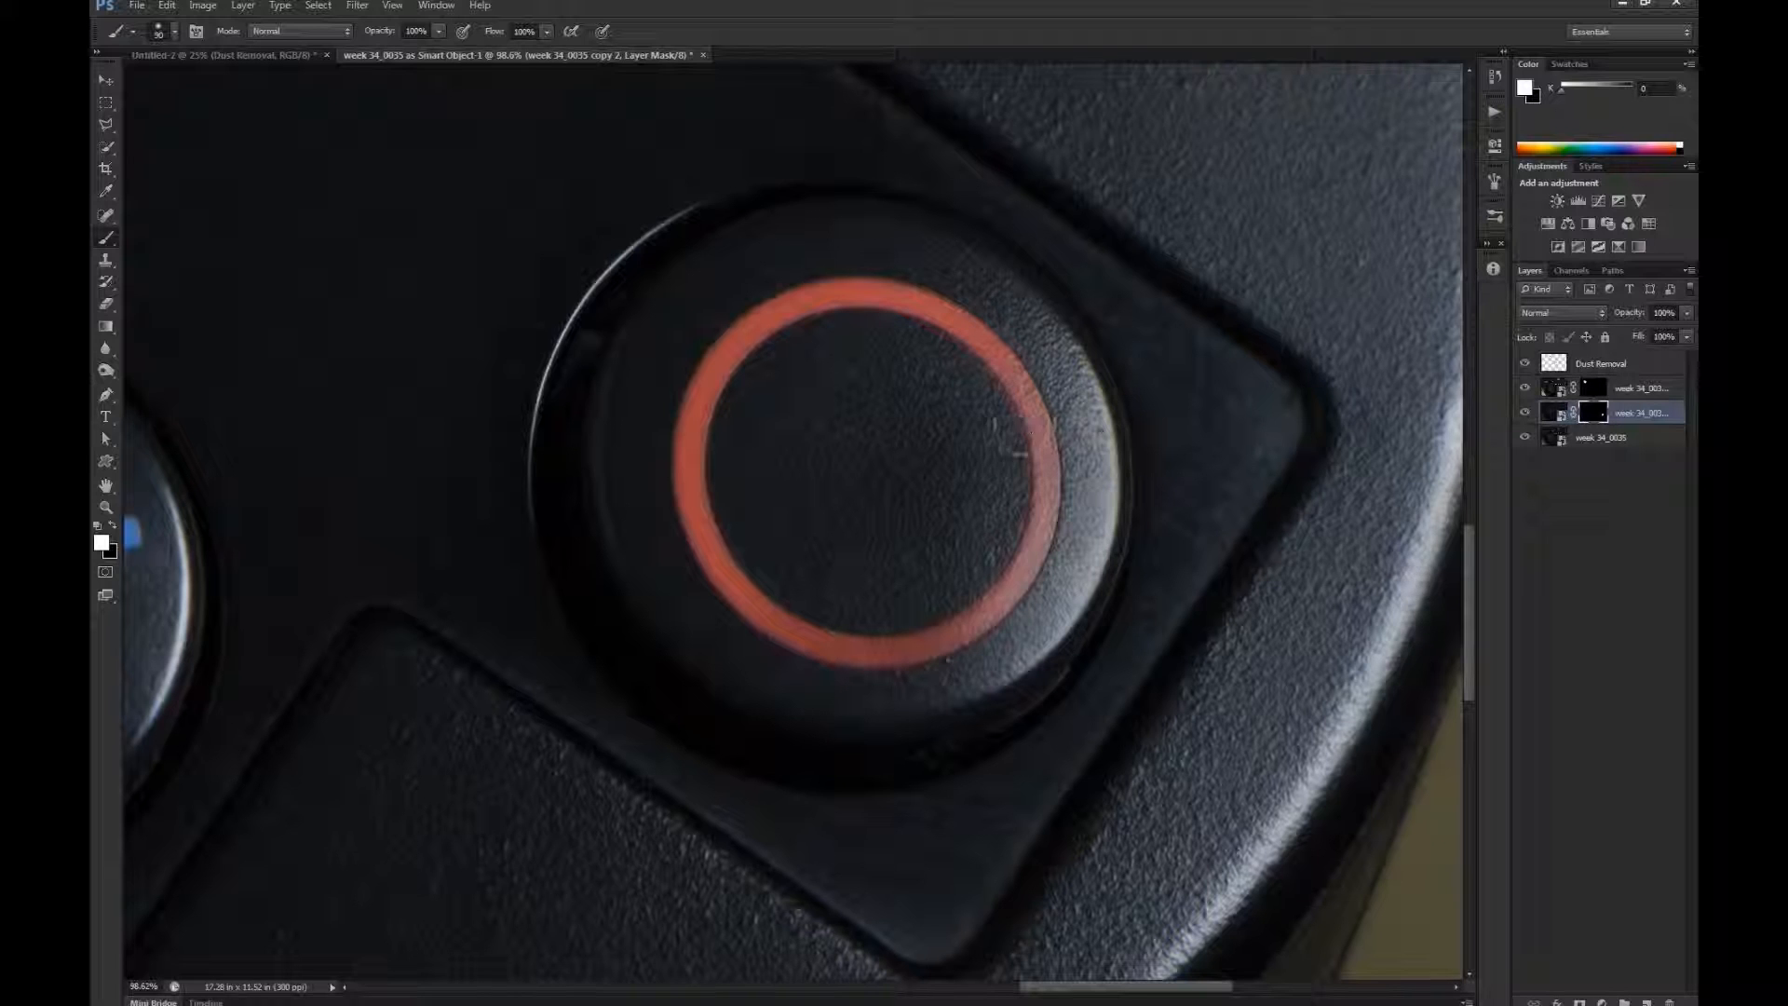
Paint white on the mask over the glare inside the orange ring and along the button's right rim
mouse_move(1014, 453)
left_mouse_down()
mouse_move(1009, 416)
mouse_move(986, 428)
mouse_move(959, 543)
left_mouse_up()
mouse_move(874, 588)
left_mouse_down()
mouse_move(991, 527)
mouse_move(958, 590)
mouse_move(983, 625)
mouse_move(1017, 594)
left_mouse_up()
mouse_move(1049, 493)
left_mouse_down()
mouse_move(970, 602)
mouse_move(1047, 442)
mouse_move(1035, 410)
mouse_move(1020, 540)
mouse_move(1062, 549)
mouse_move(978, 617)
mouse_move(1012, 606)
mouse_move(970, 659)
mouse_move(1022, 599)
mouse_move(1010, 550)
mouse_move(946, 683)
mouse_move(1031, 639)
mouse_move(1104, 484)
left_mouse_up()
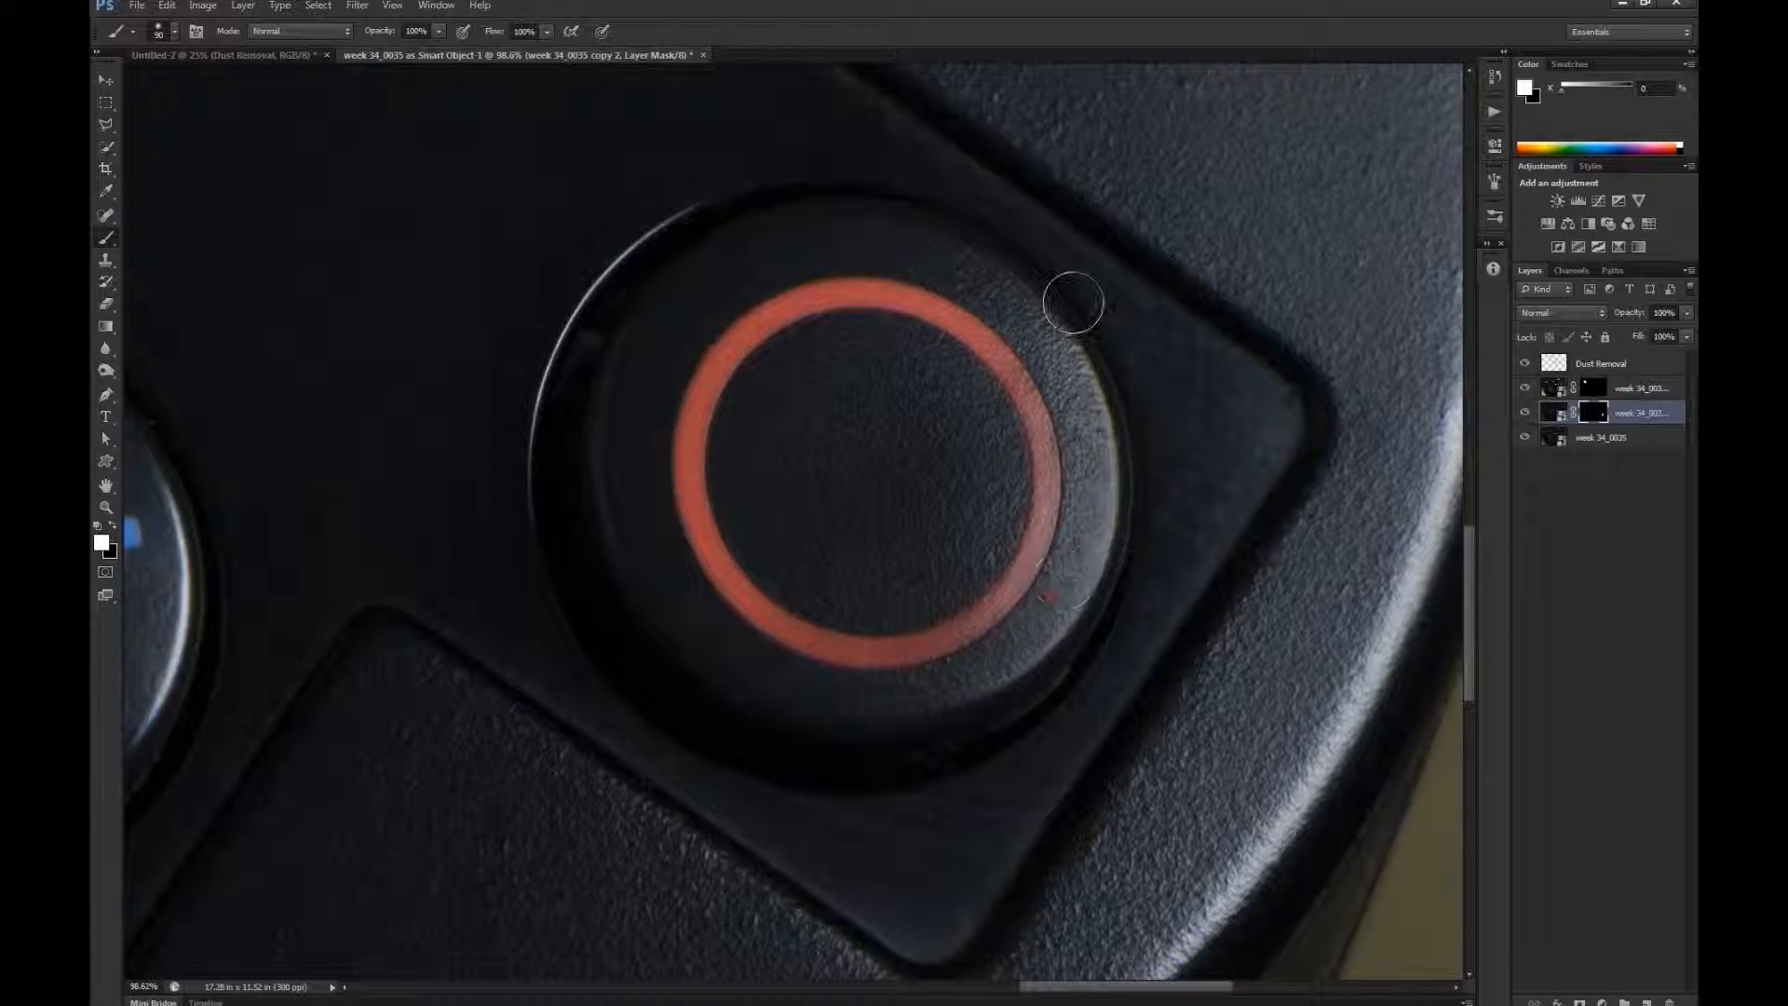
left_click_drag(1086, 423, 1024, 288)
left_click_drag(996, 466, 970, 507)
left_click(918, 447)
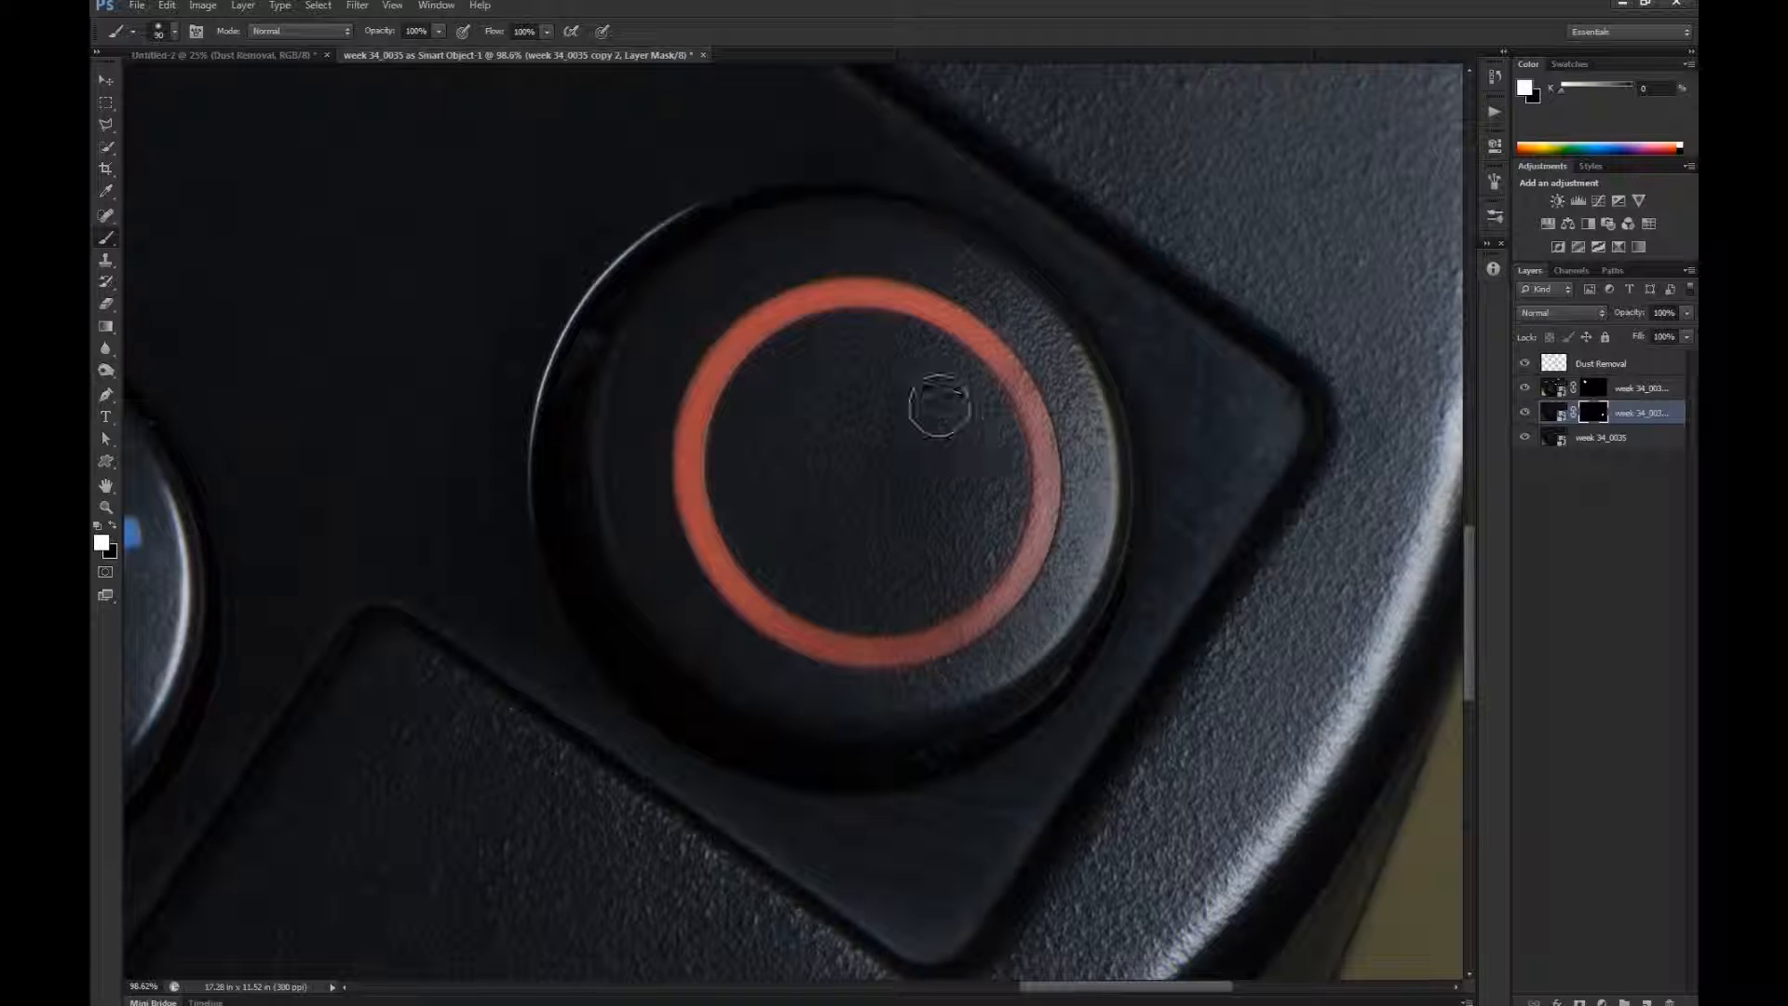
mouse_move(940, 406)
left_mouse_down()
mouse_move(954, 547)
mouse_move(981, 475)
left_mouse_up()
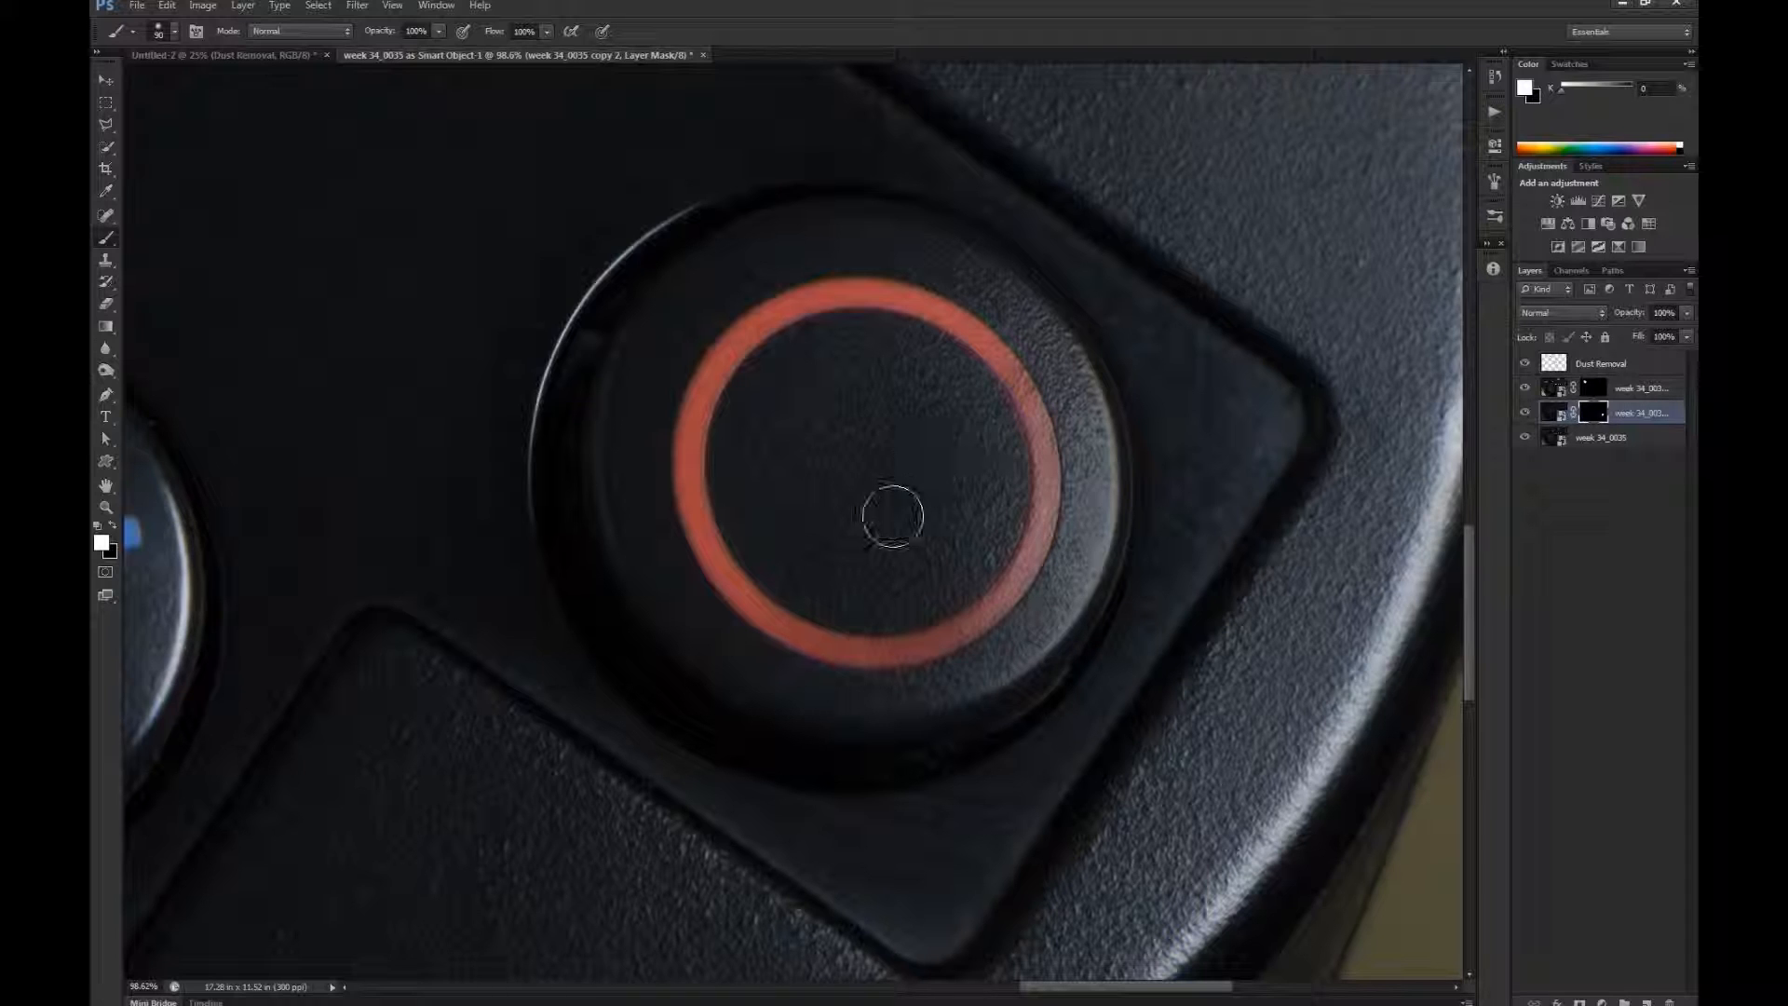
Paint black on the mask over the middle of the button with a brush enlarged to 500 to bring back its original tone
key("x")
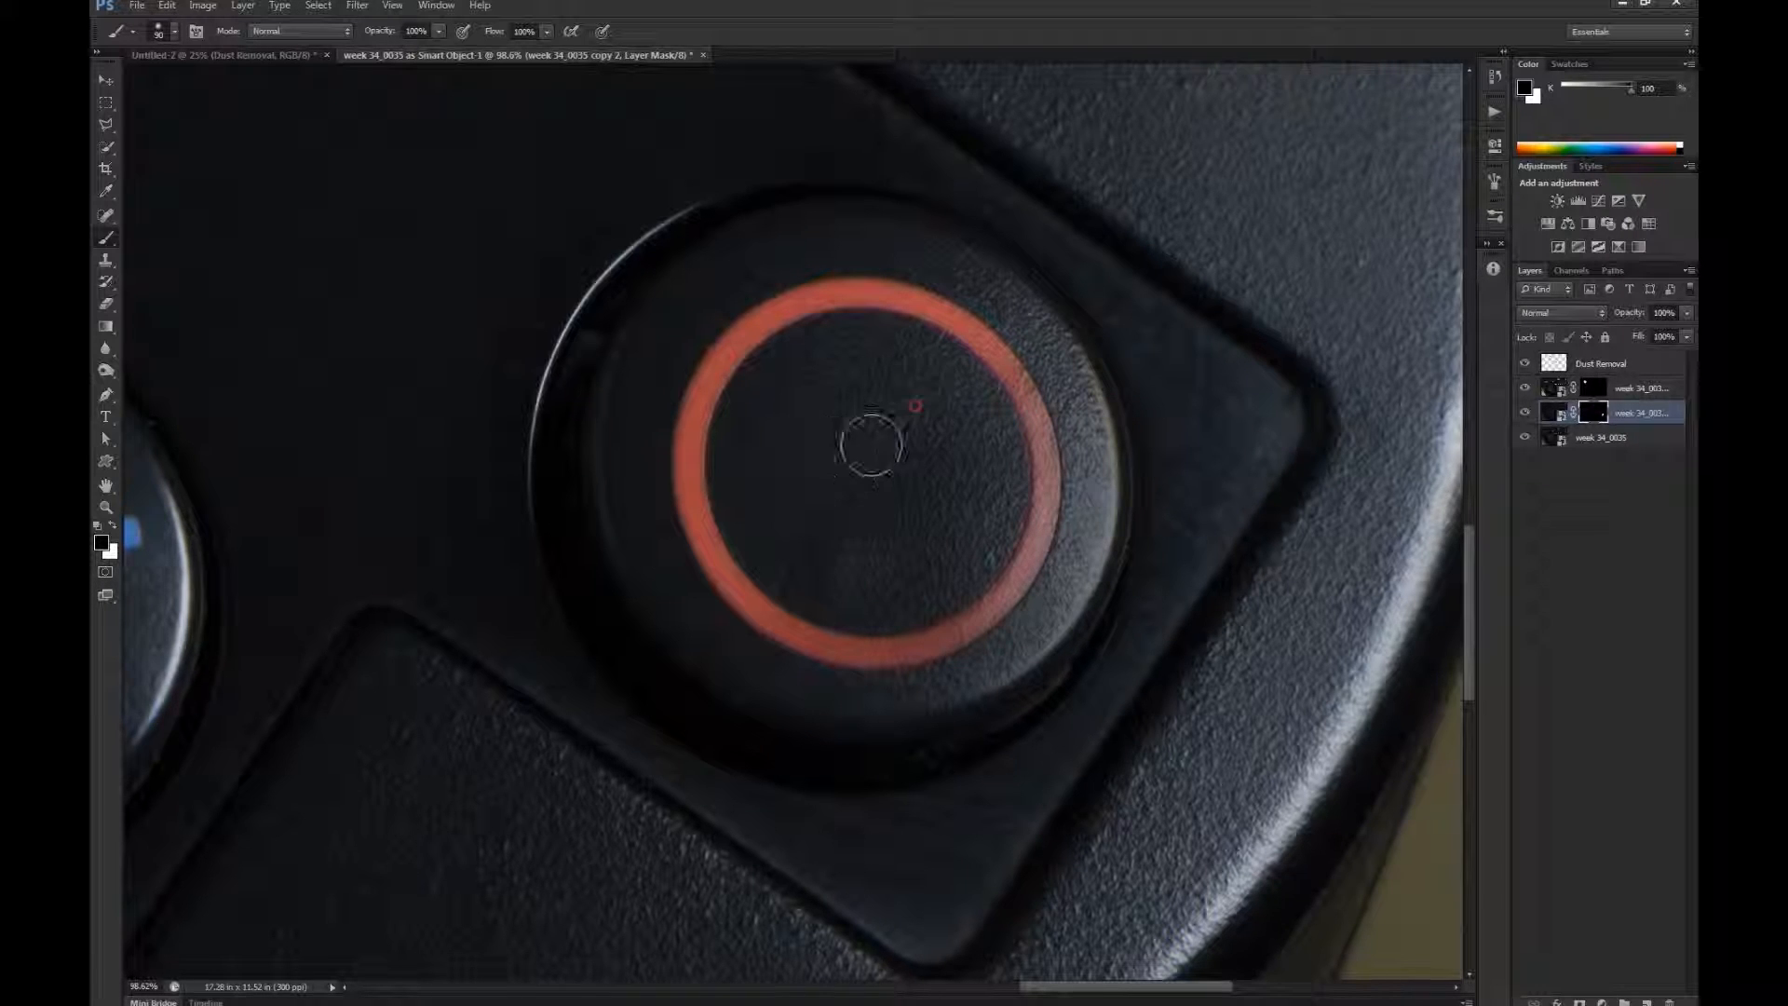
key("bracketright")
key("bracketright")
key("bracketright")
key("bracketright")
key("bracketright")
key("bracketright")
key("bracketright")
key("bracketright")
key("bracketright")
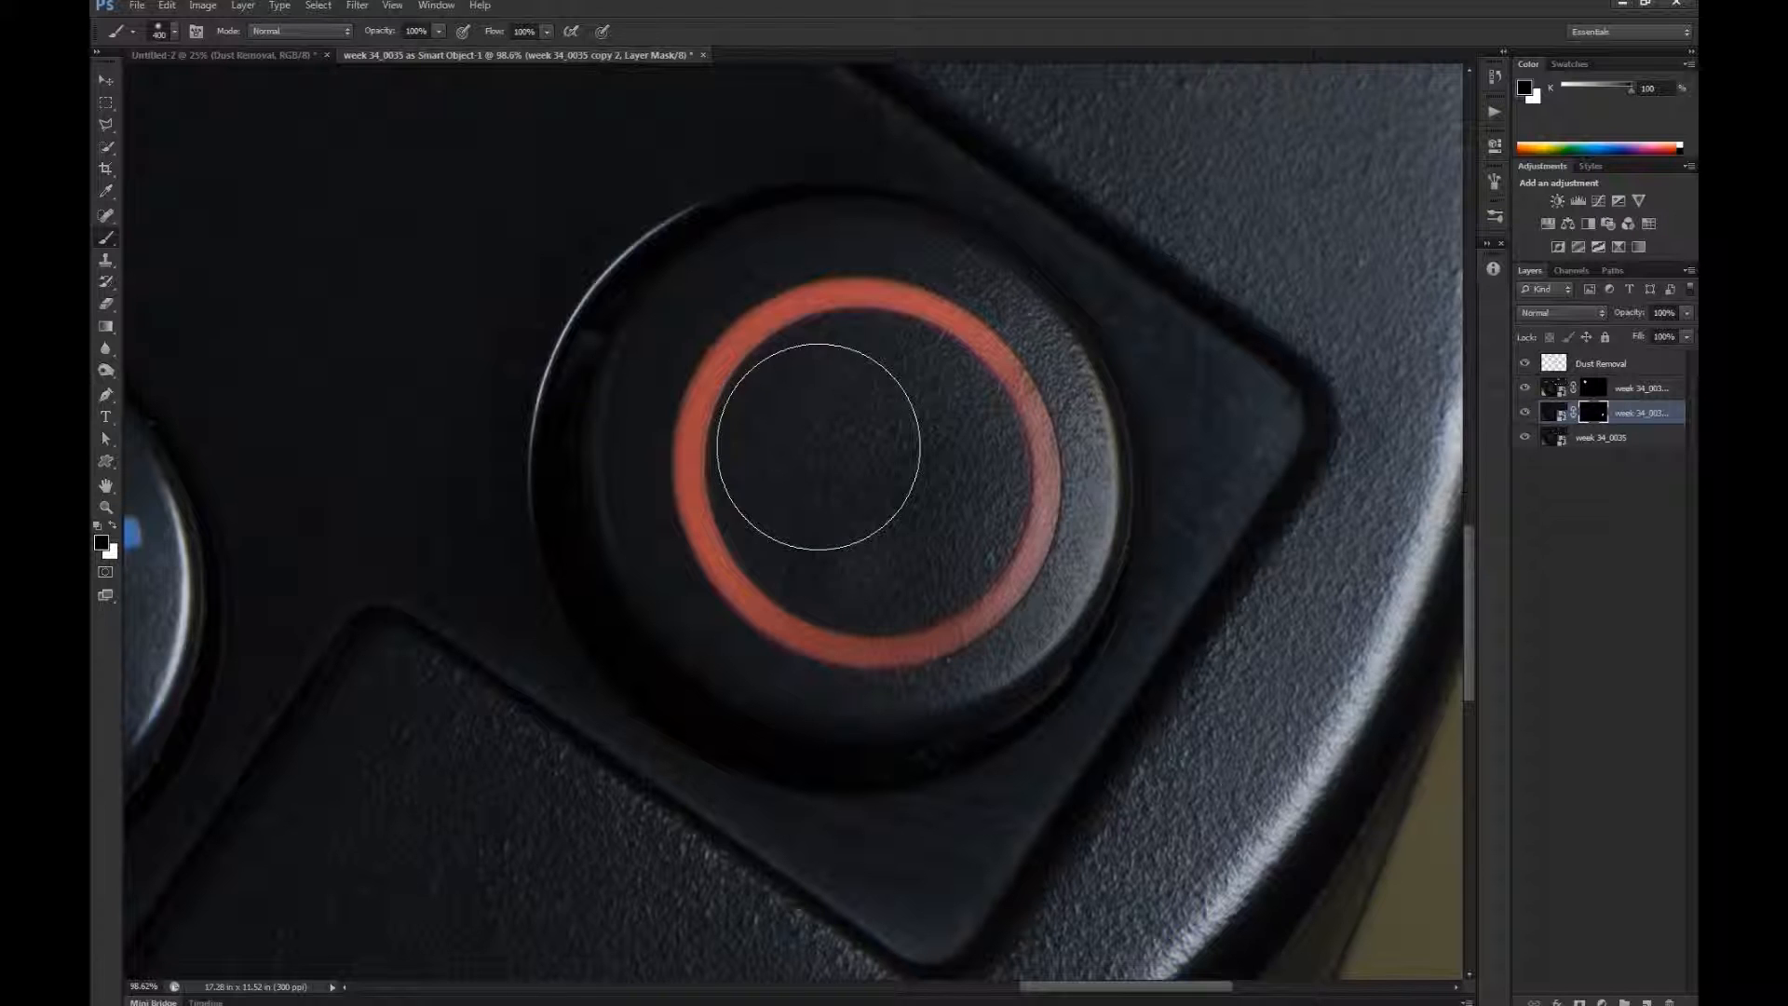
key("bracketright")
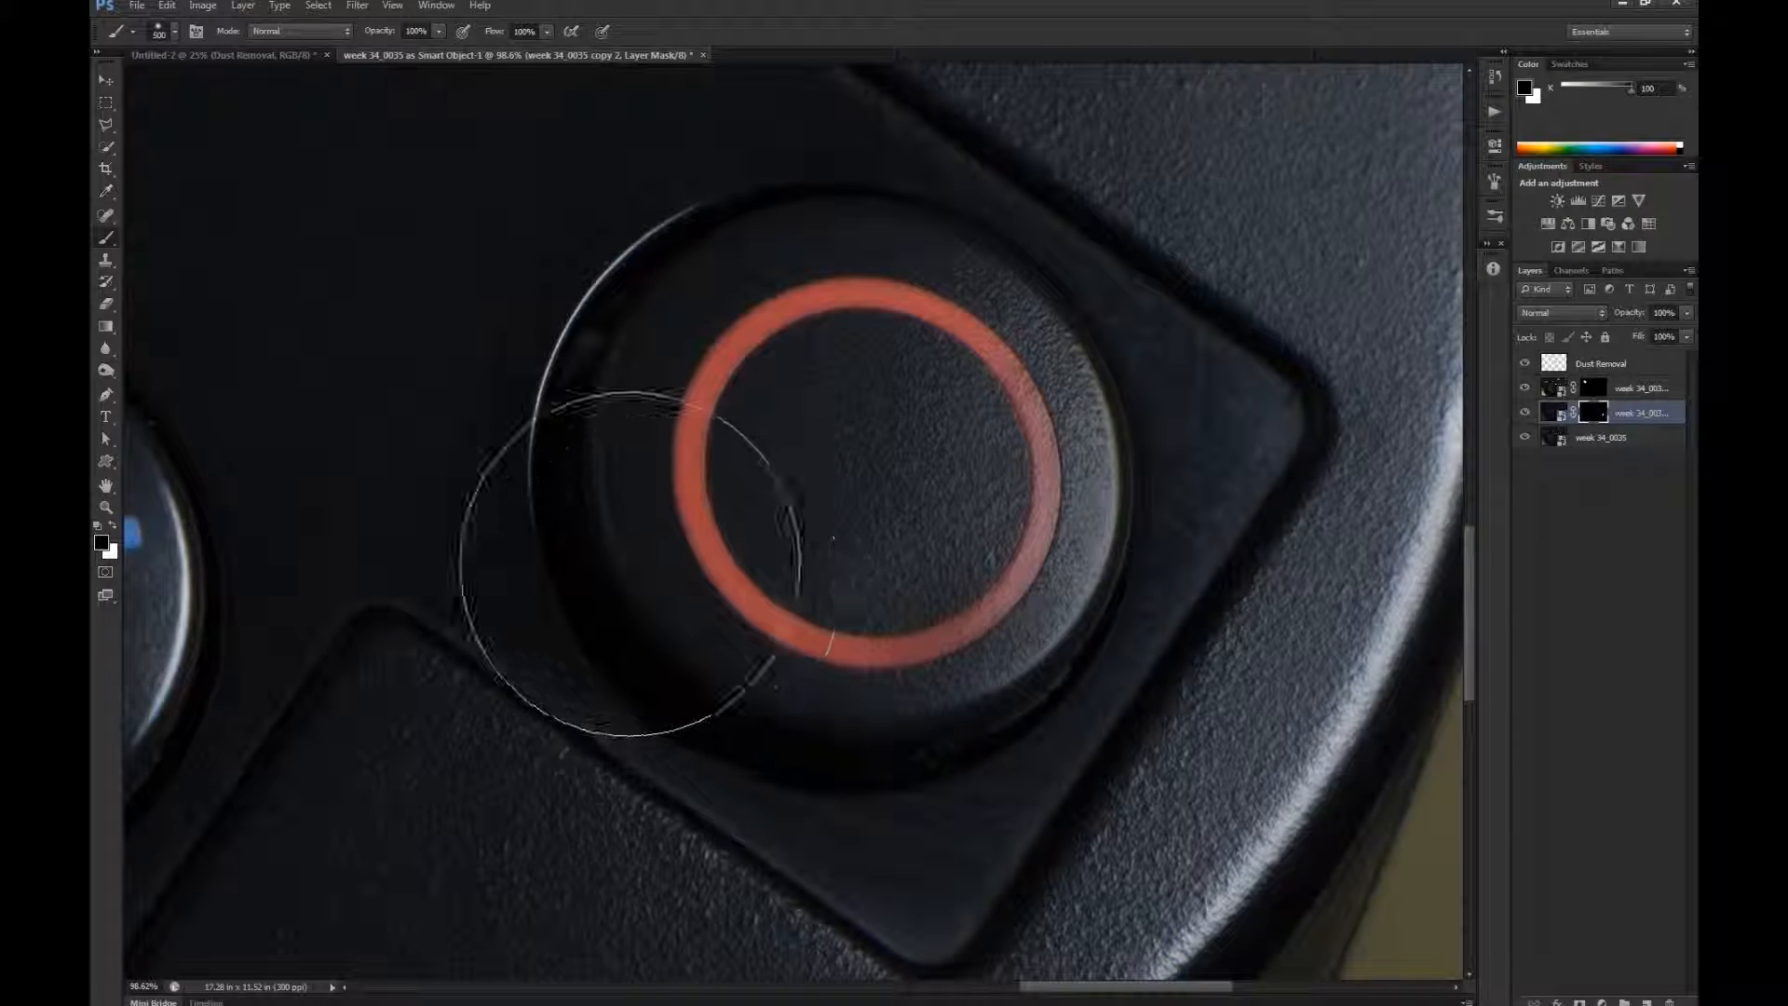
Paint white on the mask over the ring's lower-right glare, reducing the brush to 250 and then 125 for the right edge
key("x")
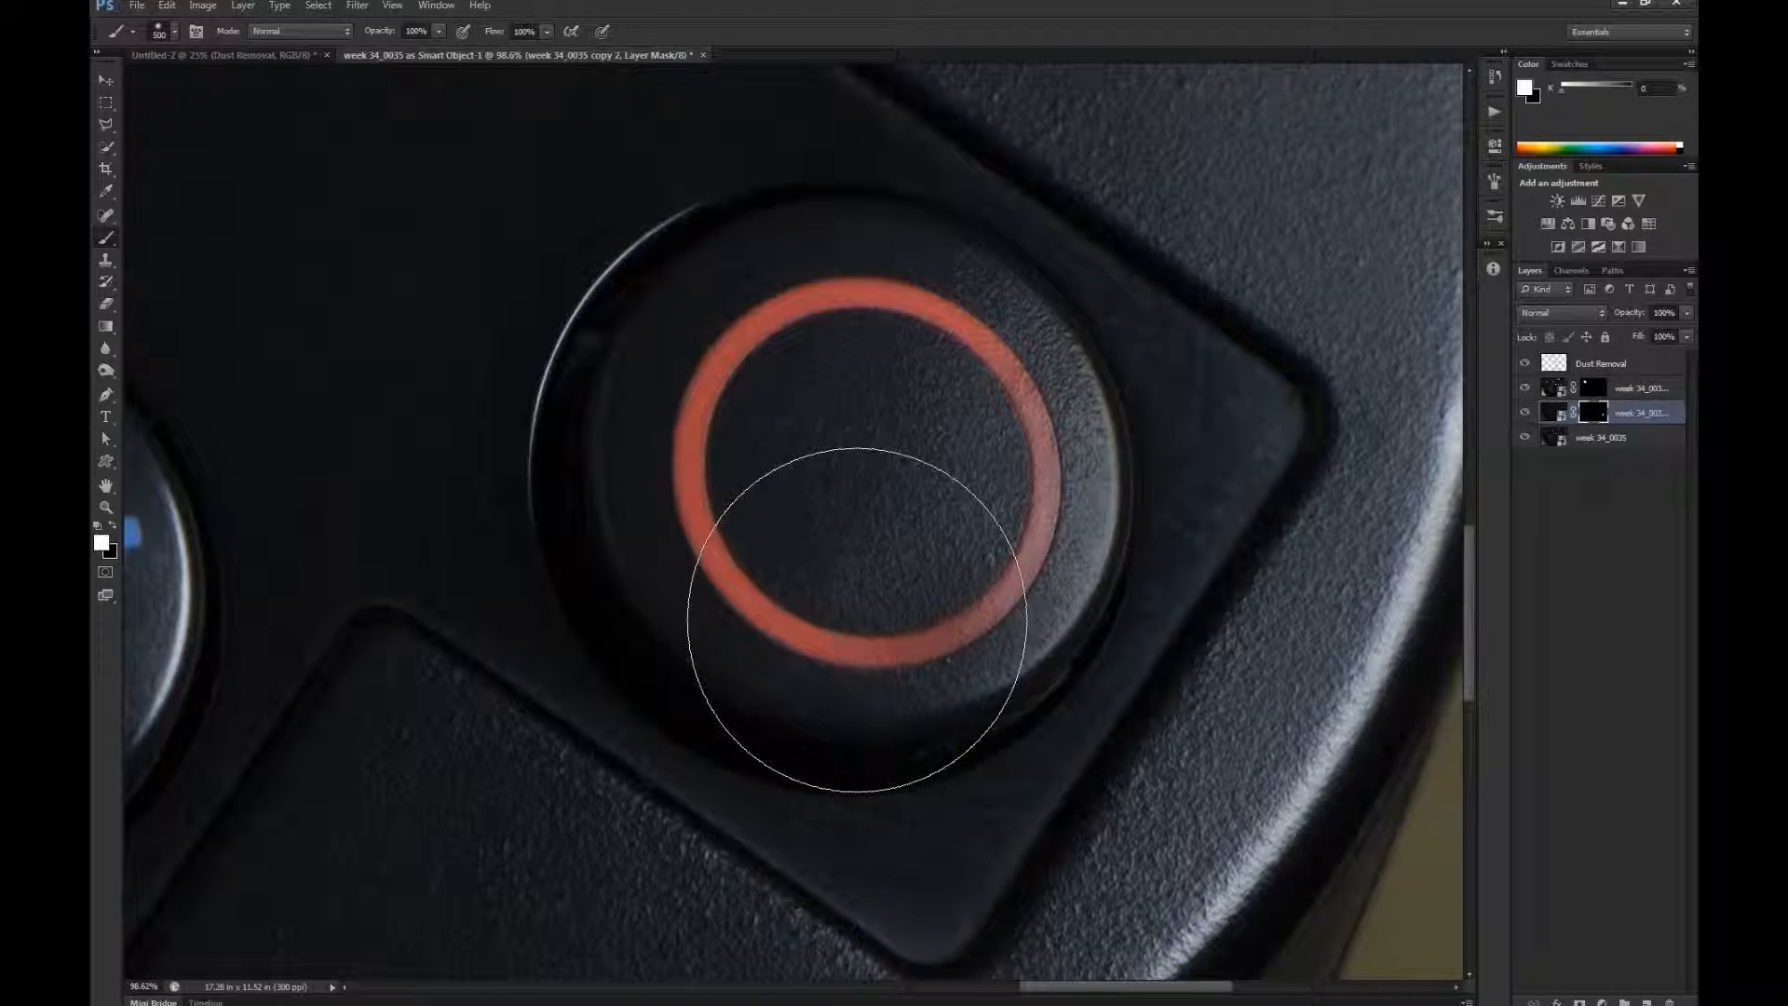
key("bracketleft")
key("bracketleft")
key("bracketleft")
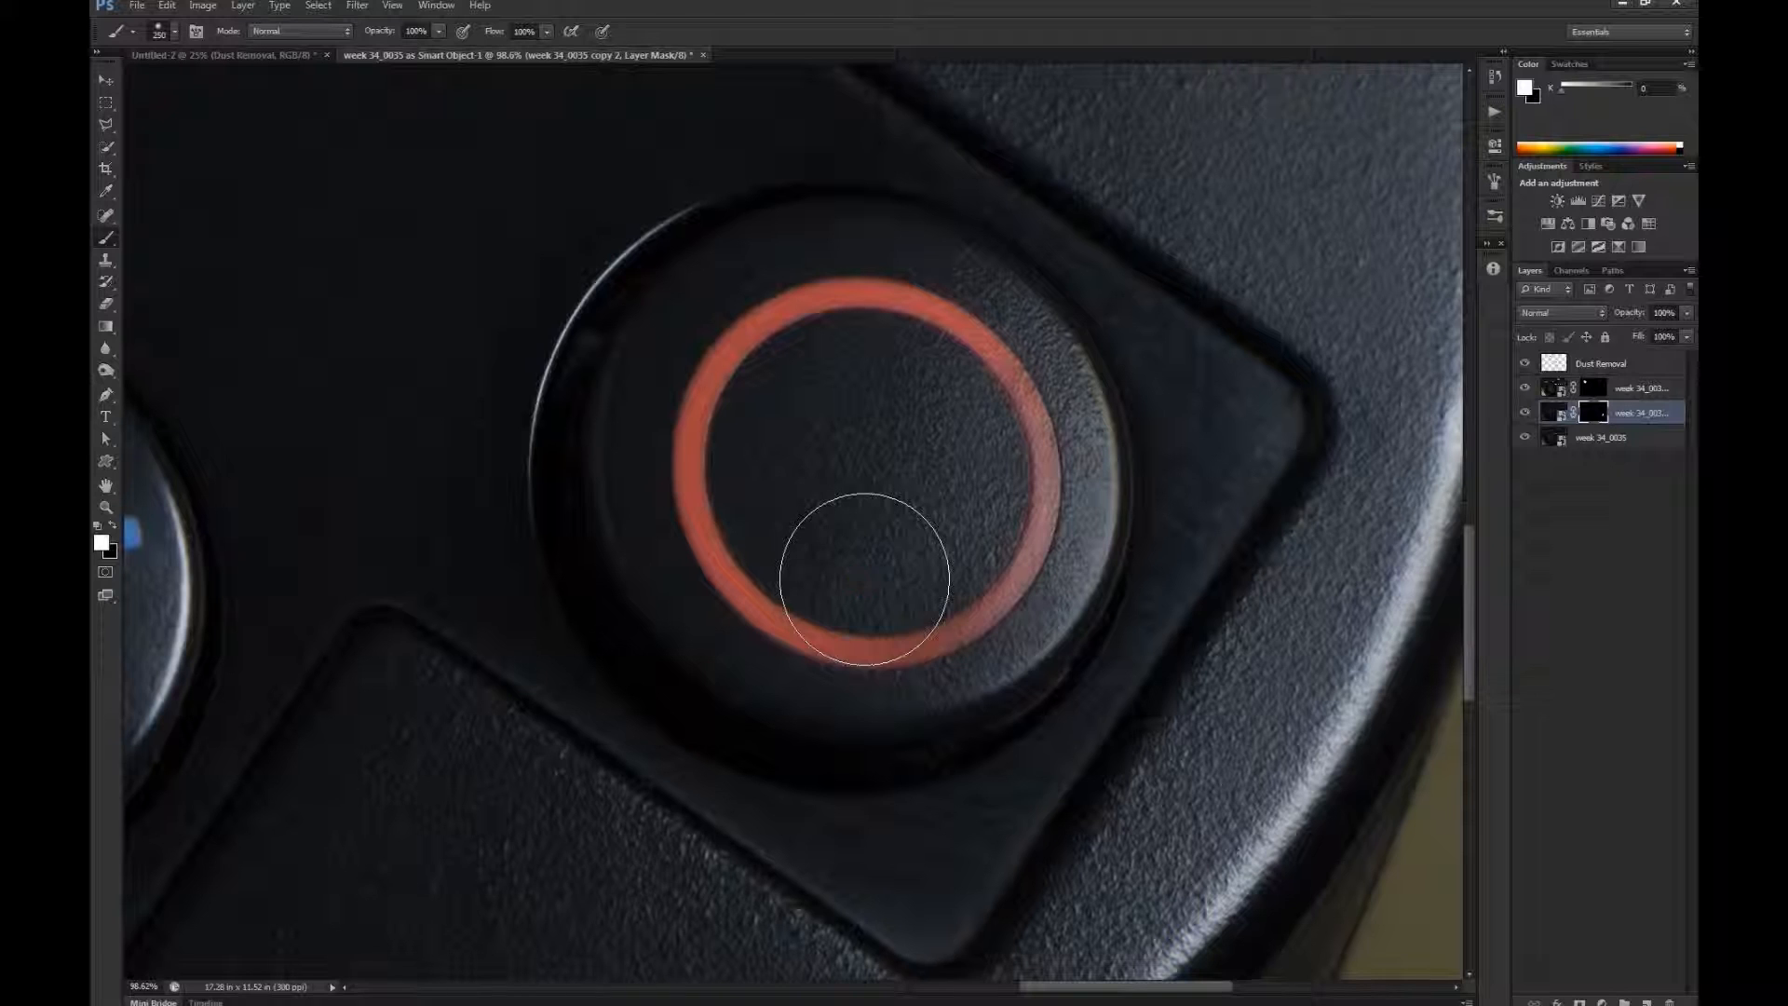
mouse_move(864, 580)
left_mouse_down()
mouse_move(968, 641)
mouse_move(924, 622)
mouse_move(982, 417)
mouse_move(895, 610)
mouse_move(921, 482)
mouse_move(877, 622)
mouse_move(876, 600)
mouse_move(844, 619)
mouse_move(918, 666)
mouse_move(1040, 574)
left_mouse_up()
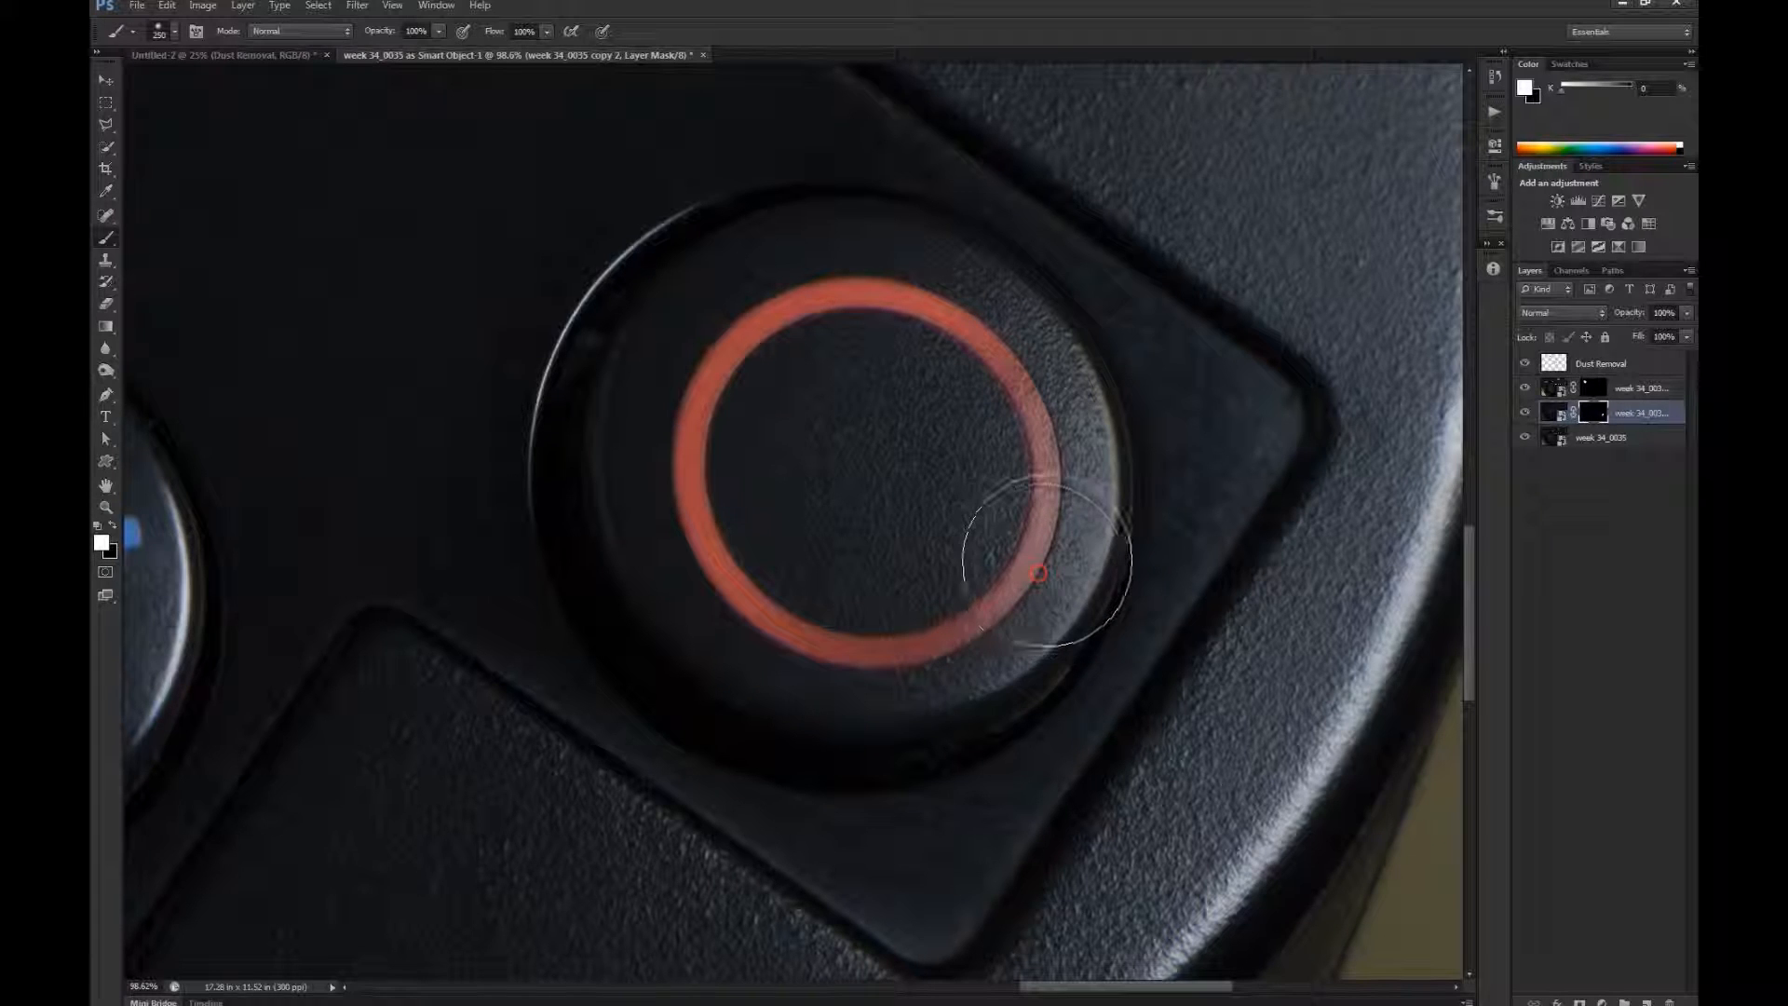
key("bracketleft")
key("bracketleft")
key("bracketleft")
key("bracketleft")
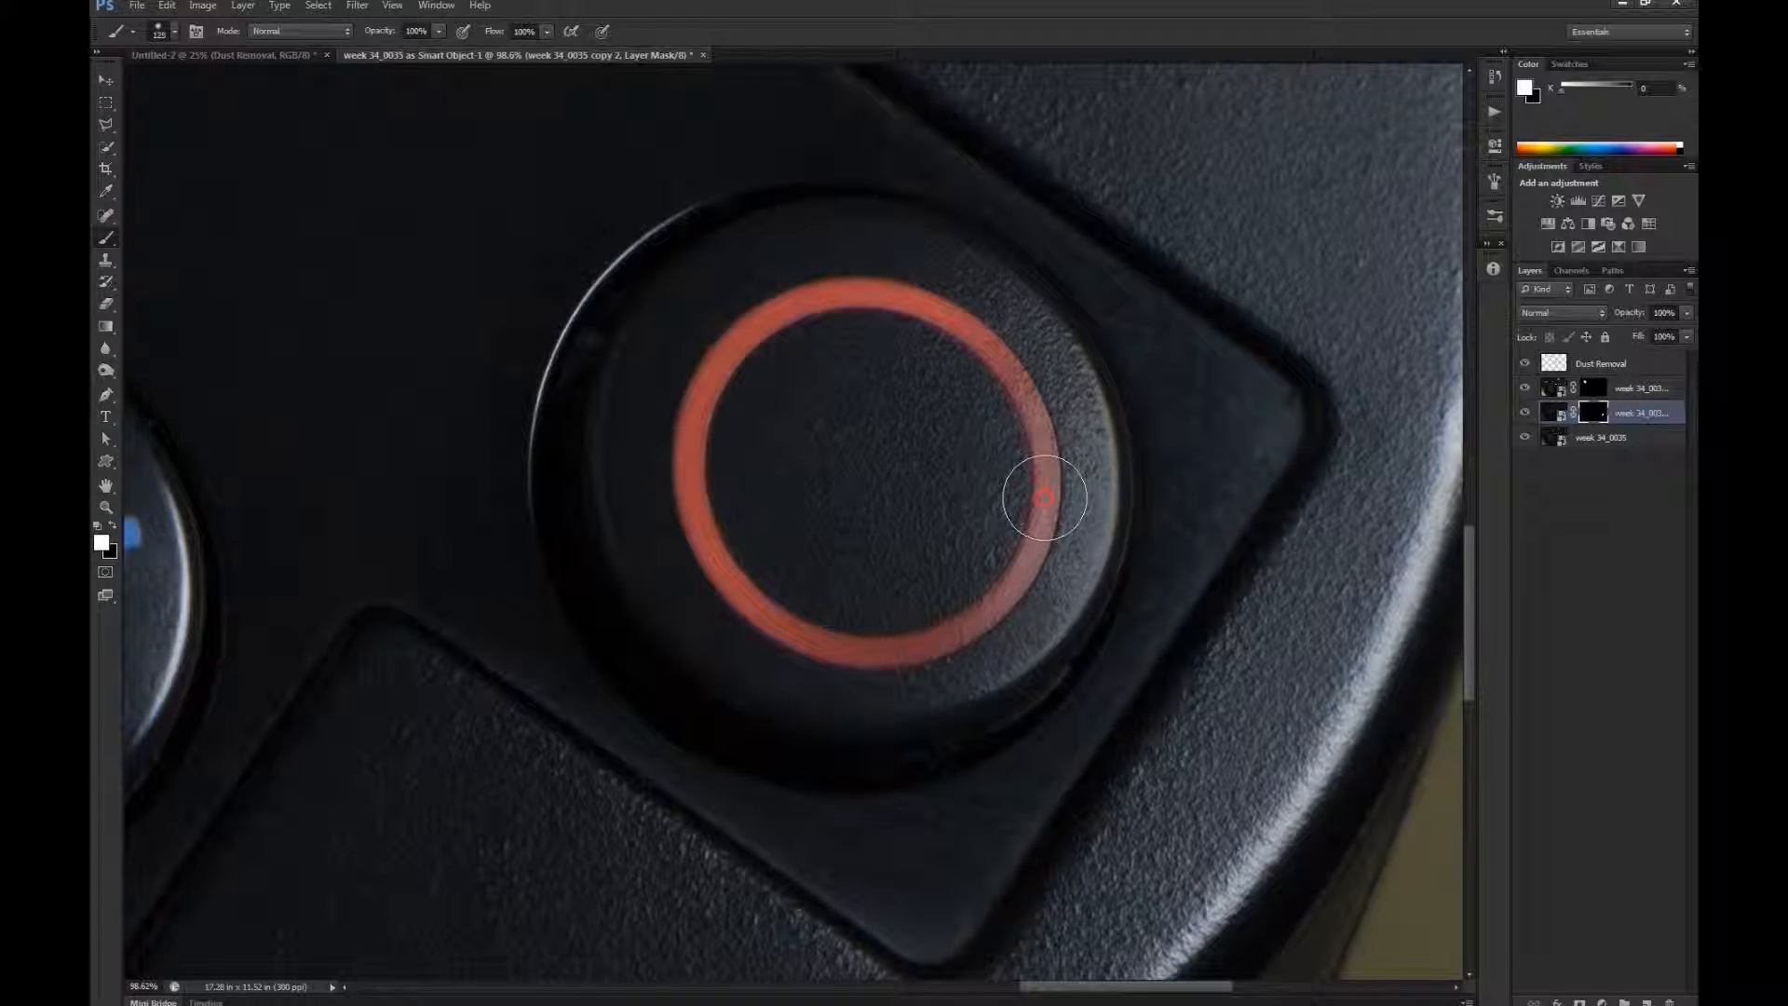
mouse_move(1045, 498)
left_mouse_down()
mouse_move(996, 601)
mouse_move(1055, 457)
mouse_move(1057, 522)
left_mouse_up()
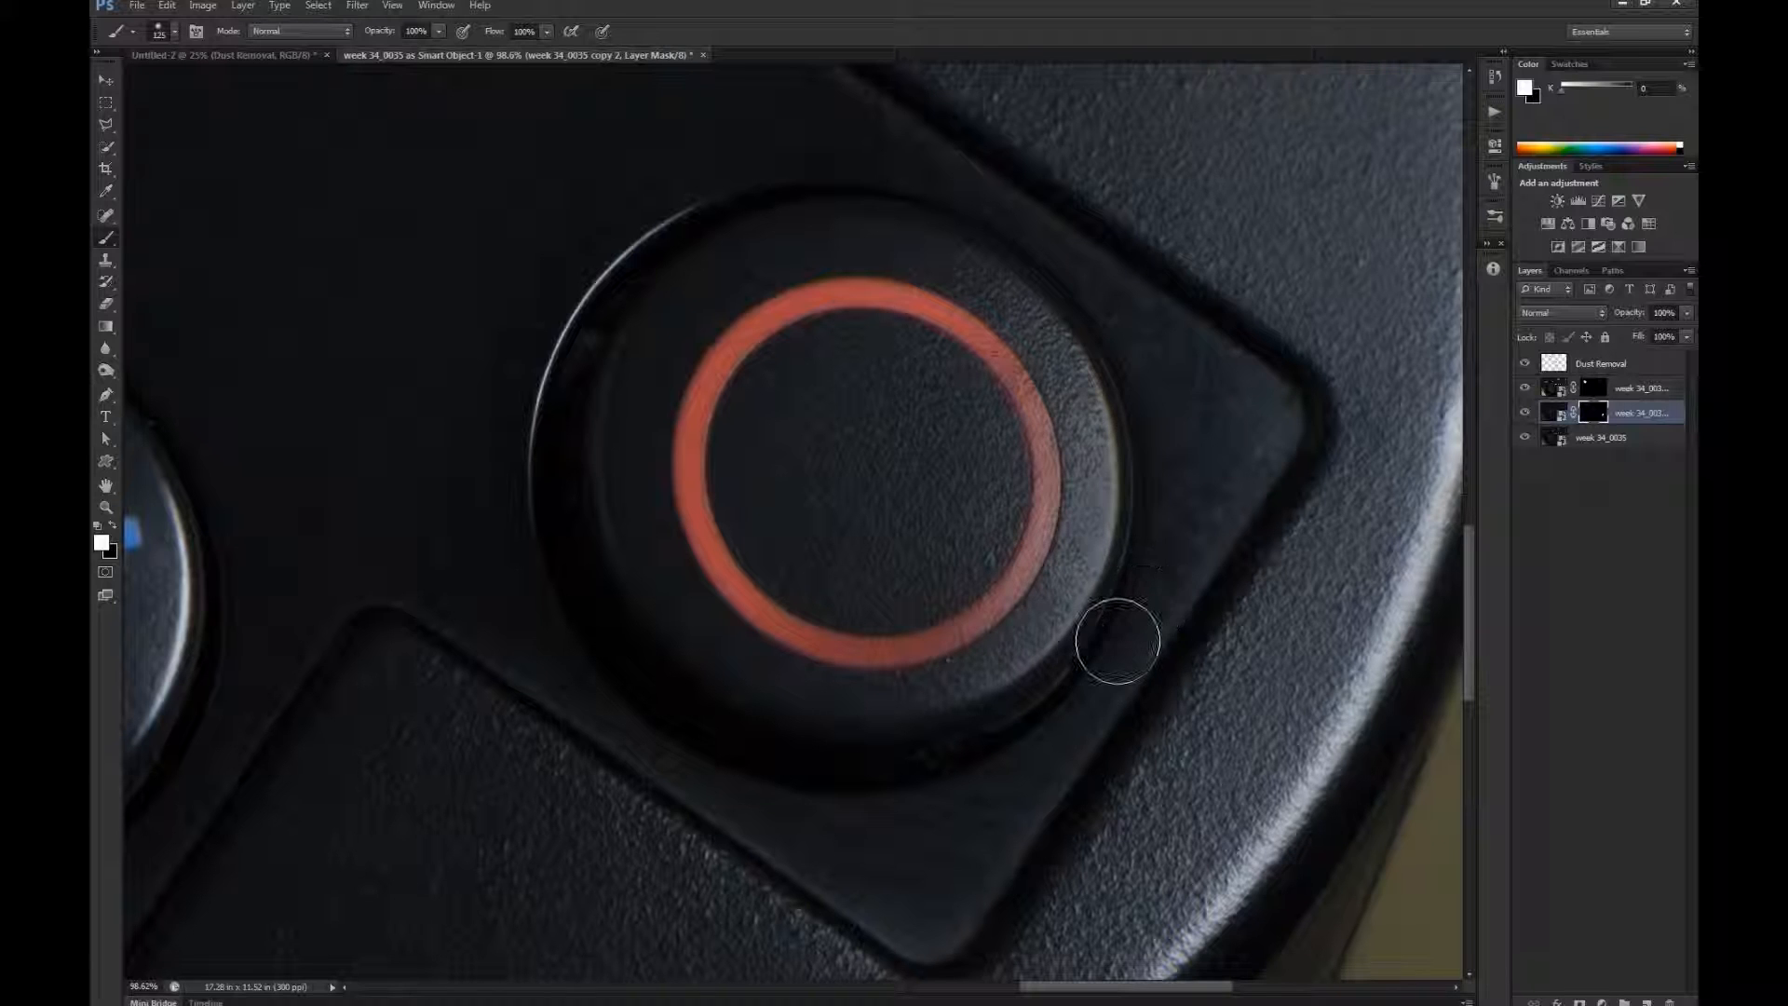
Paint black on the mask with a size 20 brush along the button's right rim to bring back its edge highlight
left_click_drag(419, 563, 736, 635)
left_click_drag(504, 678, 564, 714)
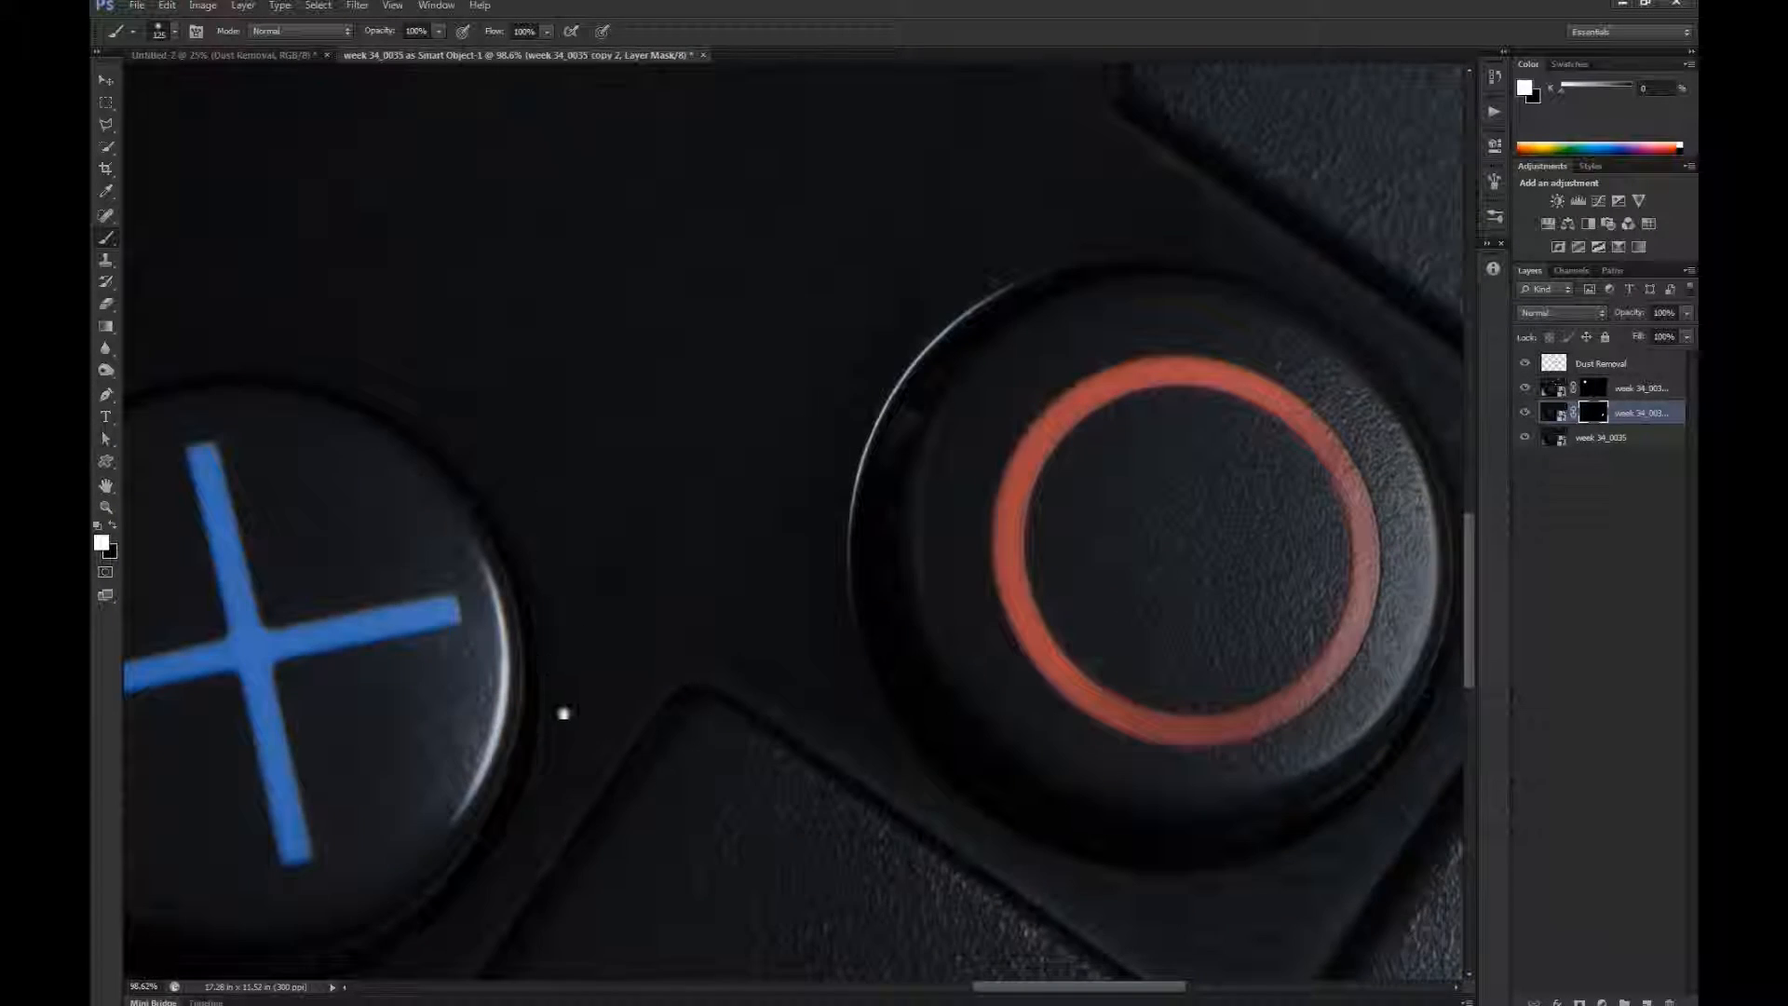
mouse_move(1053, 101)
left_mouse_down()
mouse_move(1308, 576)
mouse_move(932, 542)
mouse_move(970, 435)
mouse_move(1081, 383)
left_mouse_up()
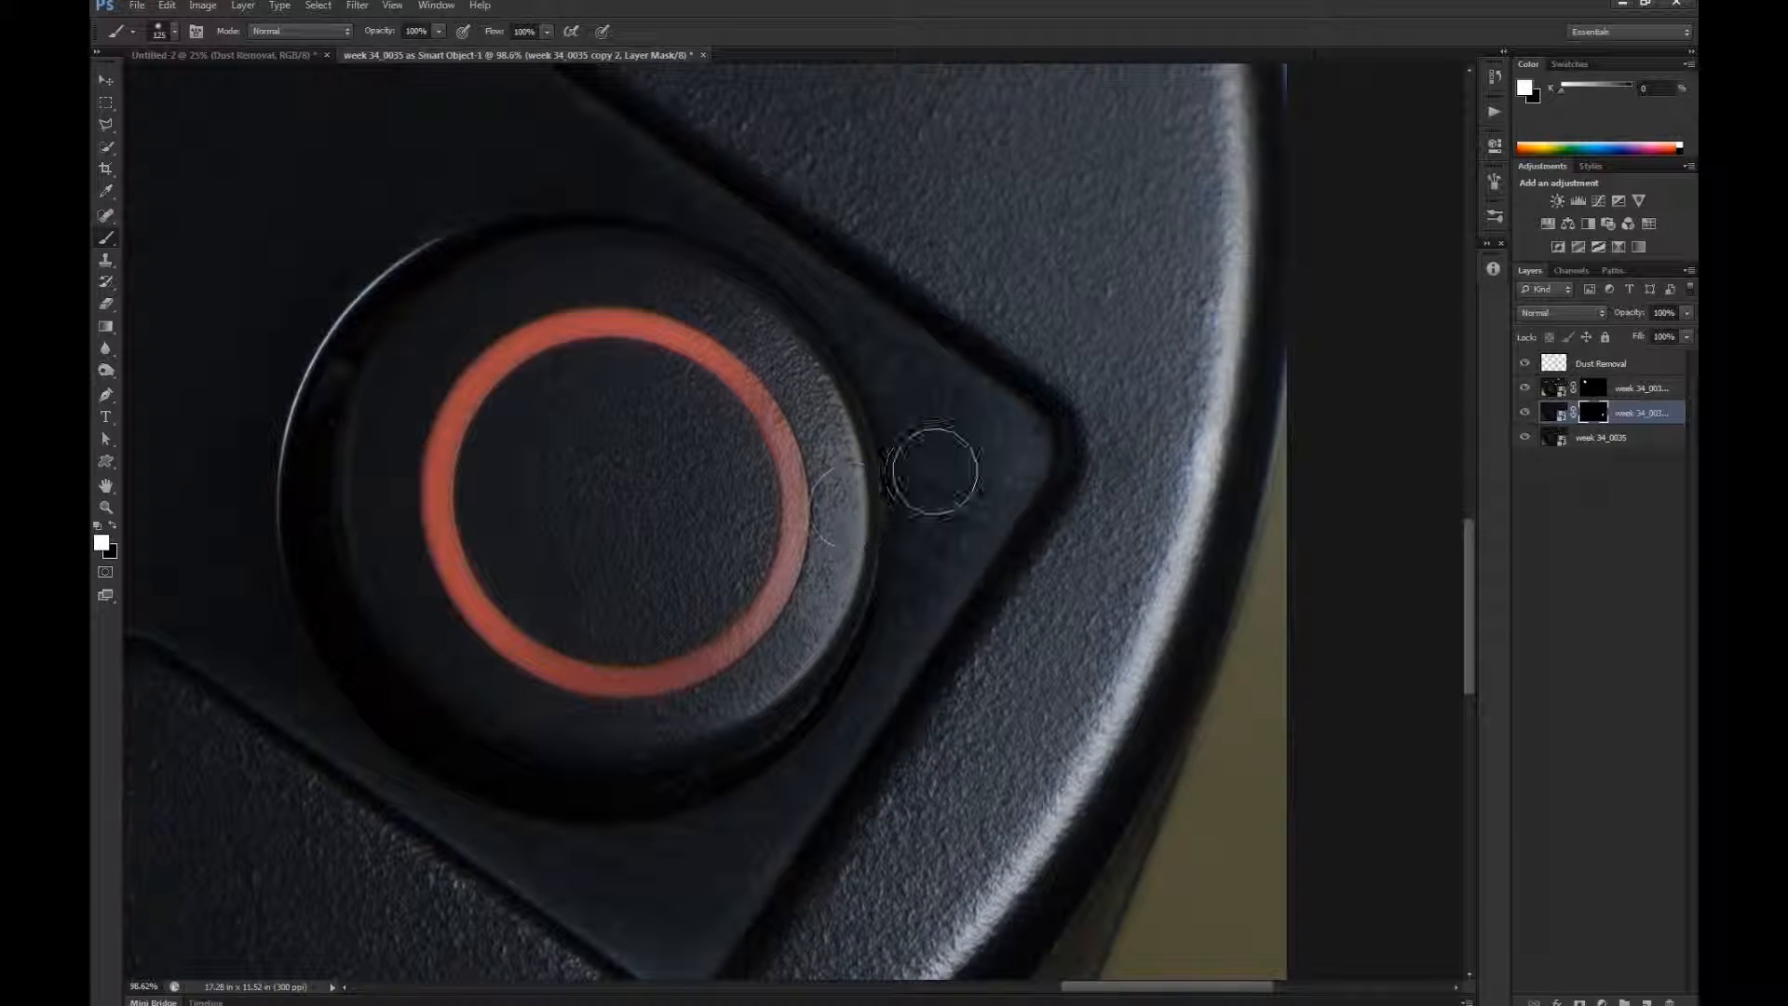
key("o")
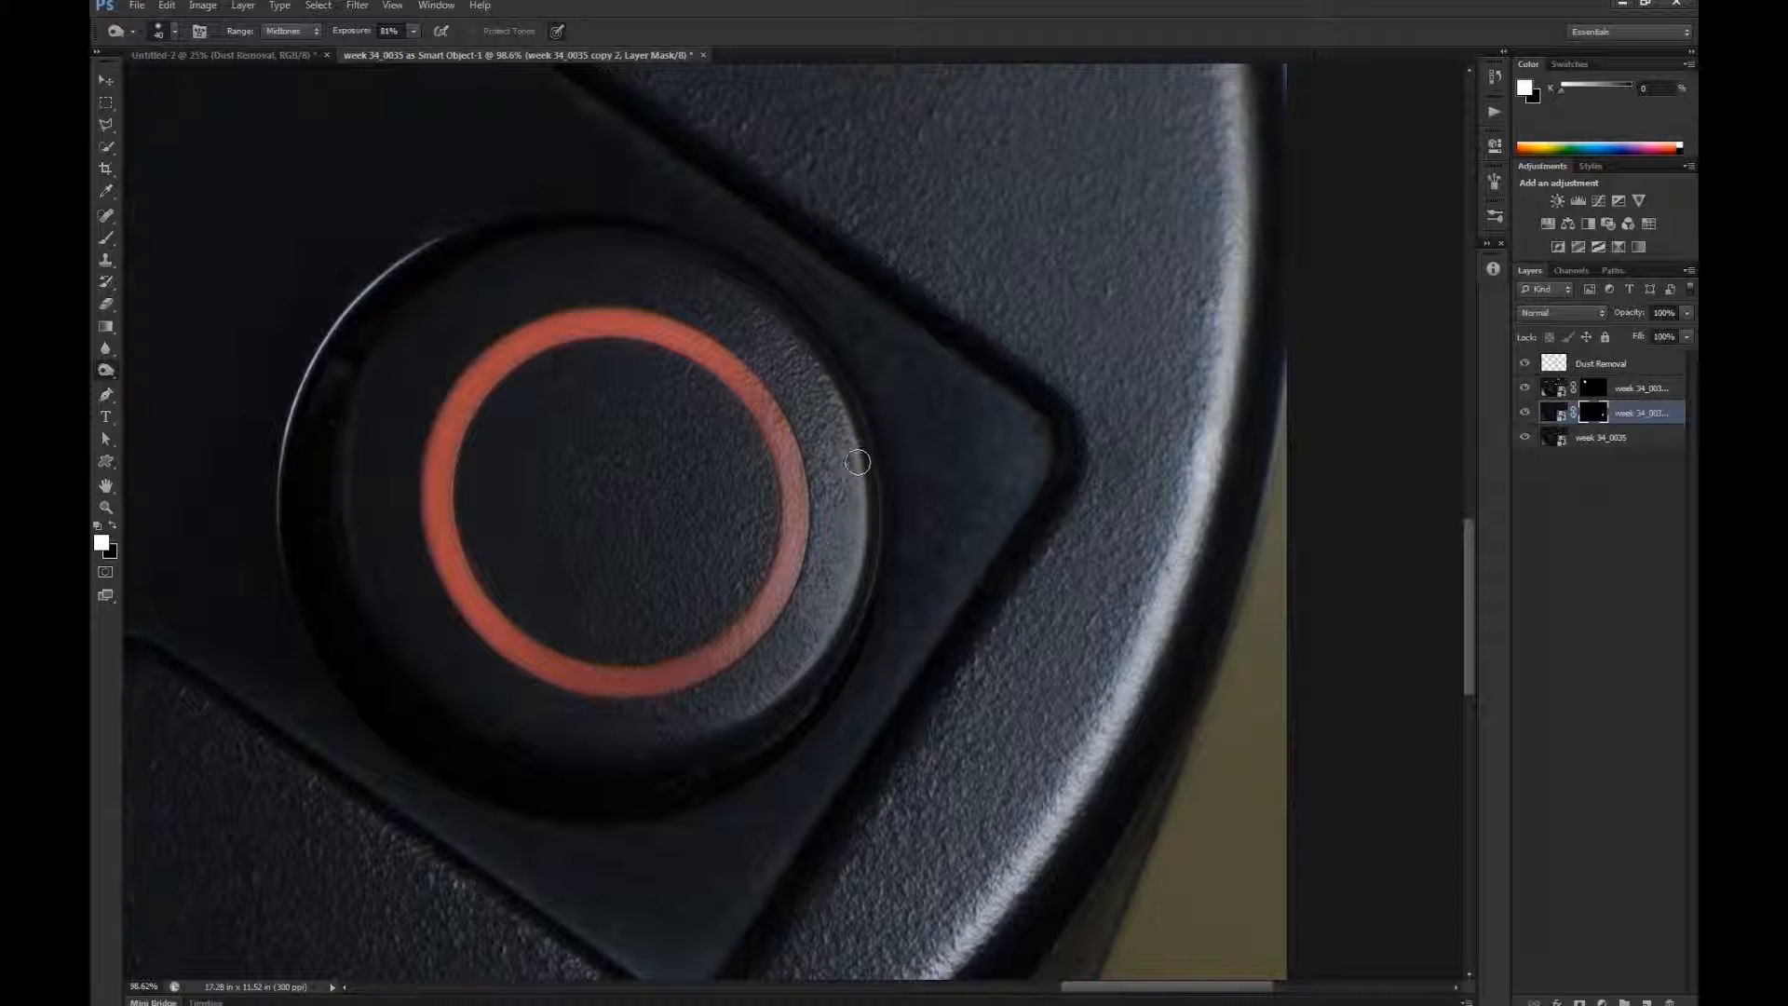
key("b")
key("bracketleft")
key("bracketleft")
key("bracketleft")
key("bracketleft")
key("bracketleft")
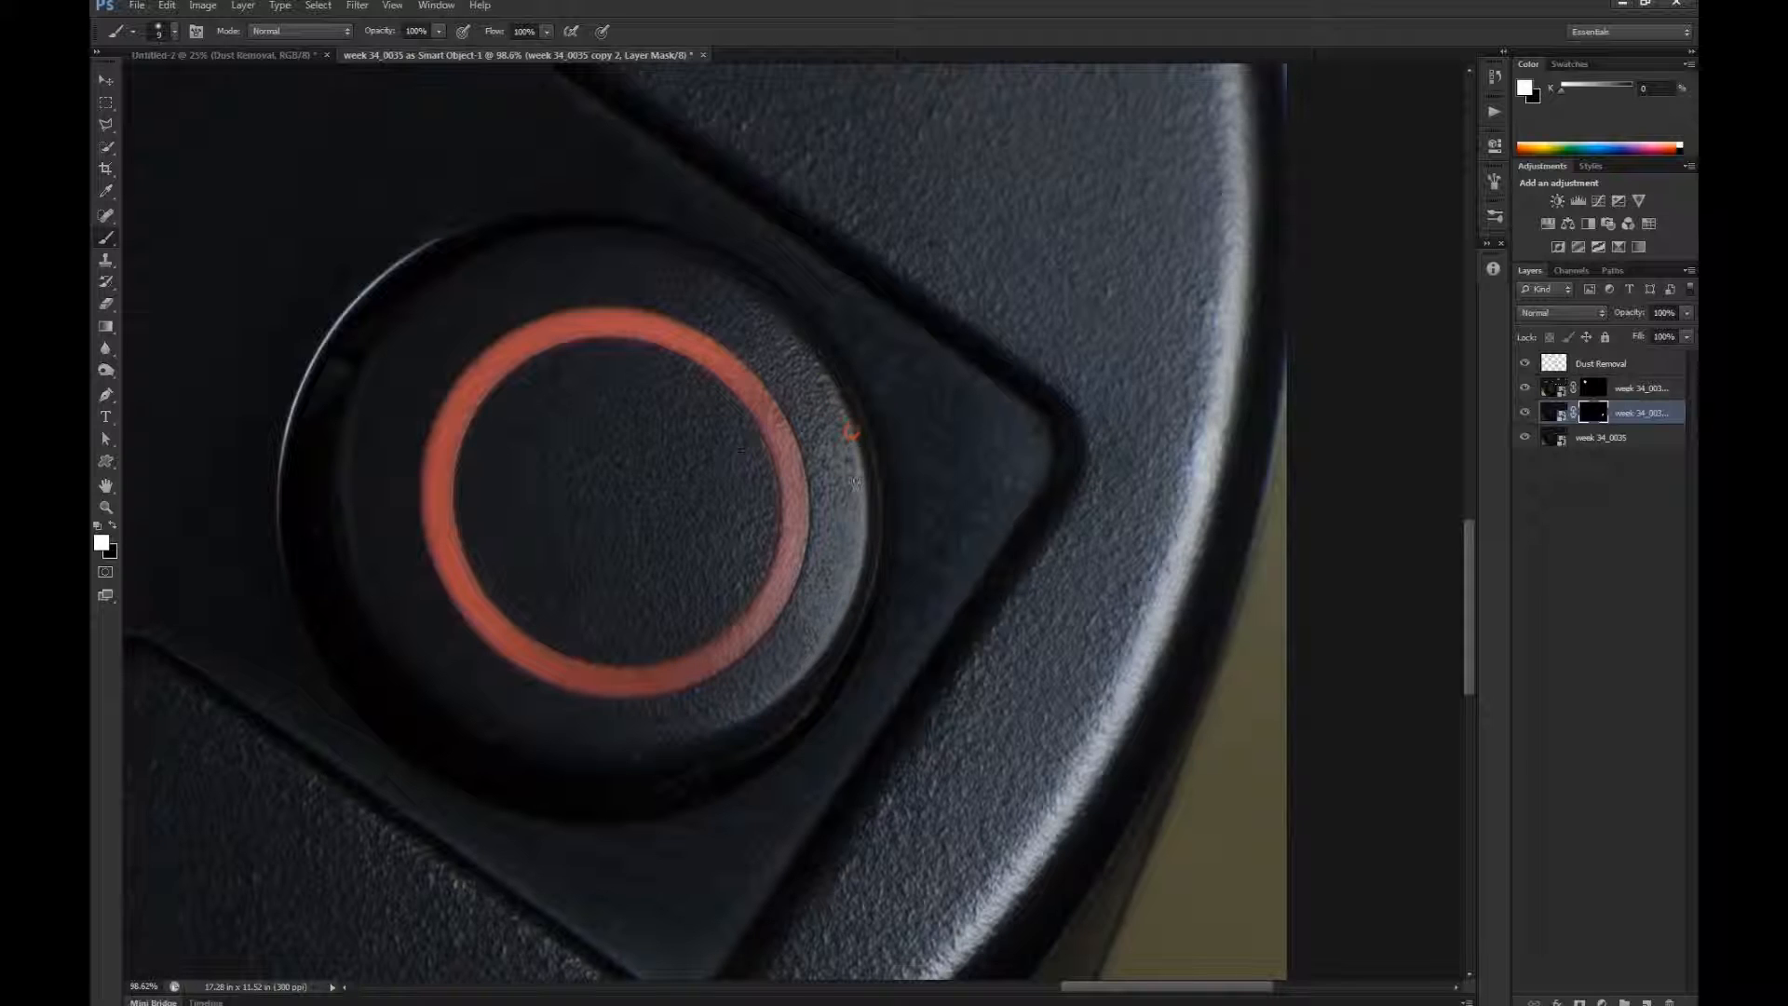
key("x")
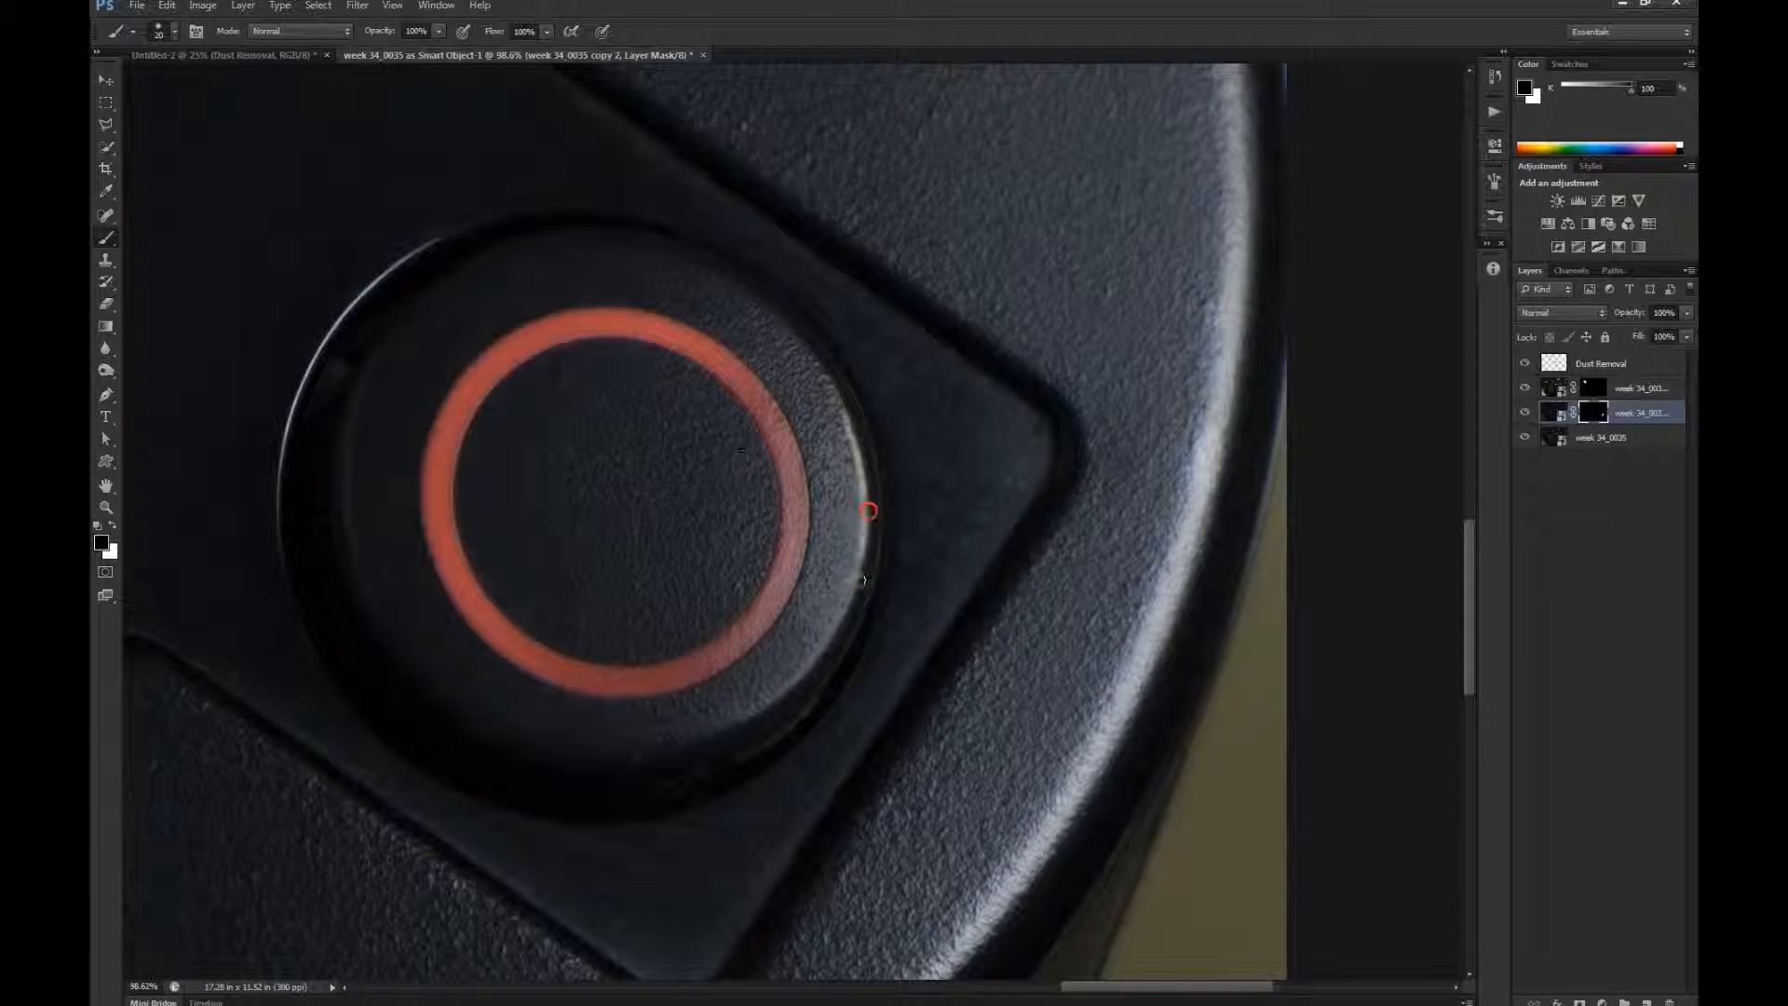
left_click_drag(869, 549, 827, 650)
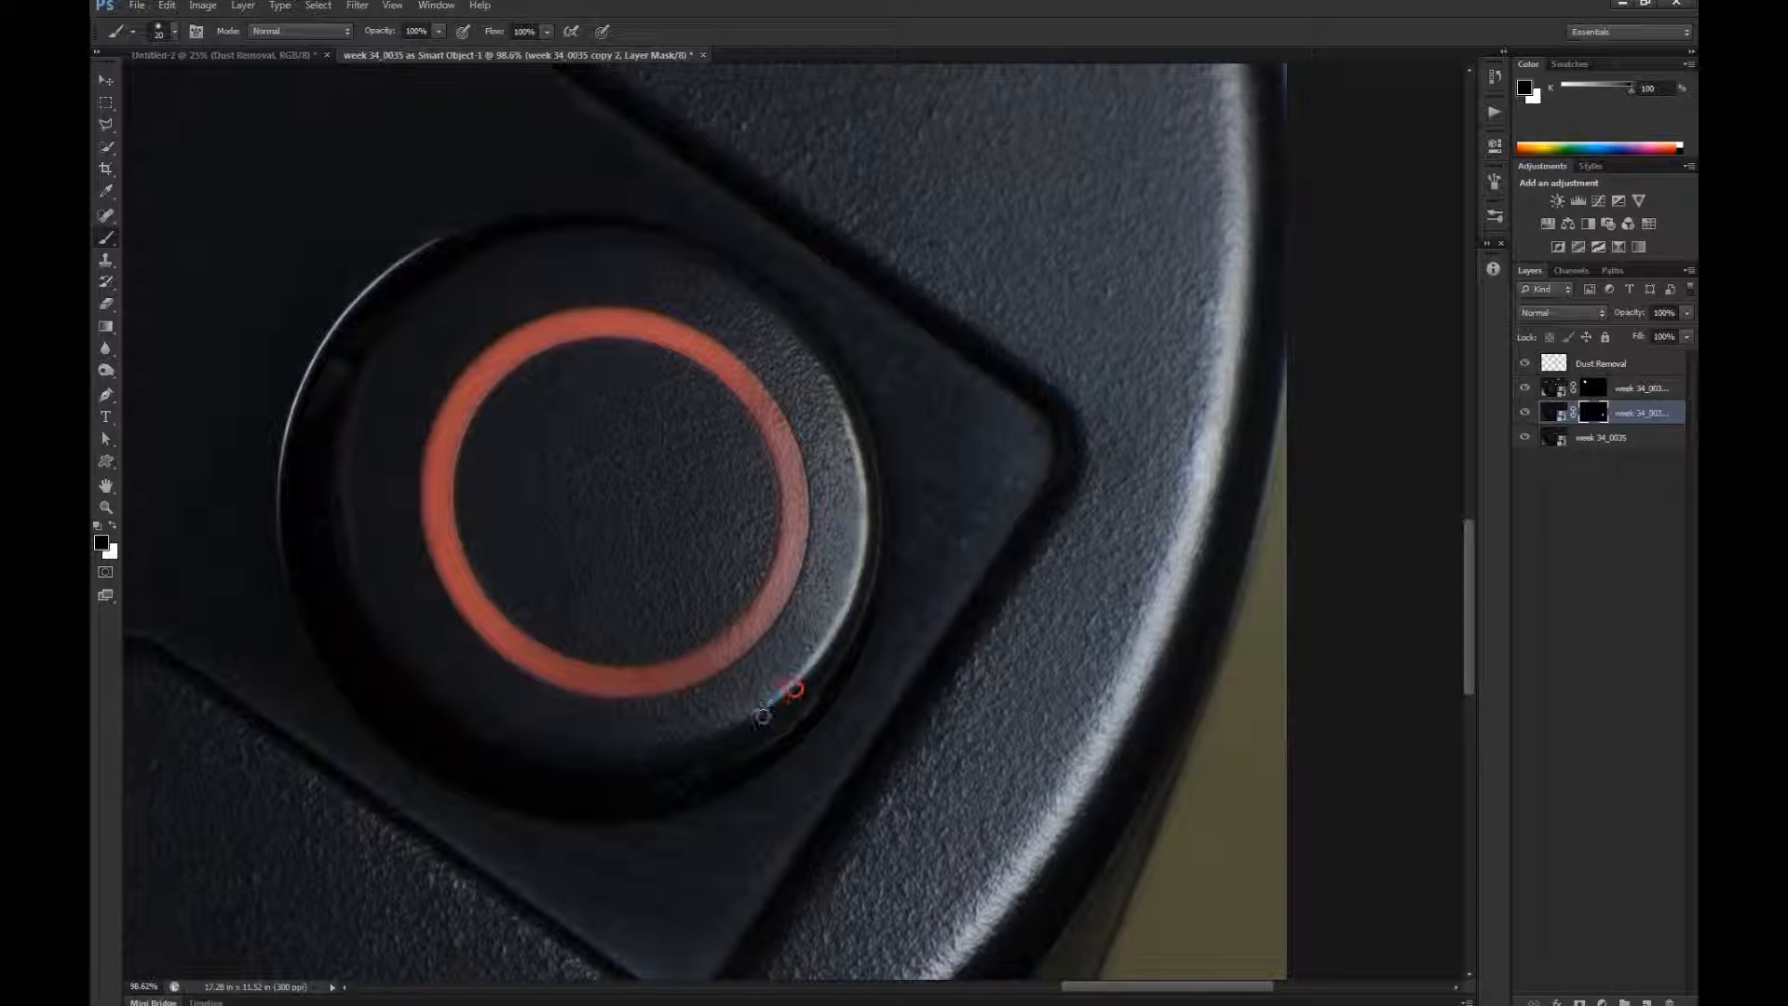
left_click_drag(766, 710, 747, 720)
mouse_move(851, 410)
left_mouse_down()
mouse_move(814, 333)
mouse_move(840, 367)
mouse_move(789, 331)
left_mouse_up()
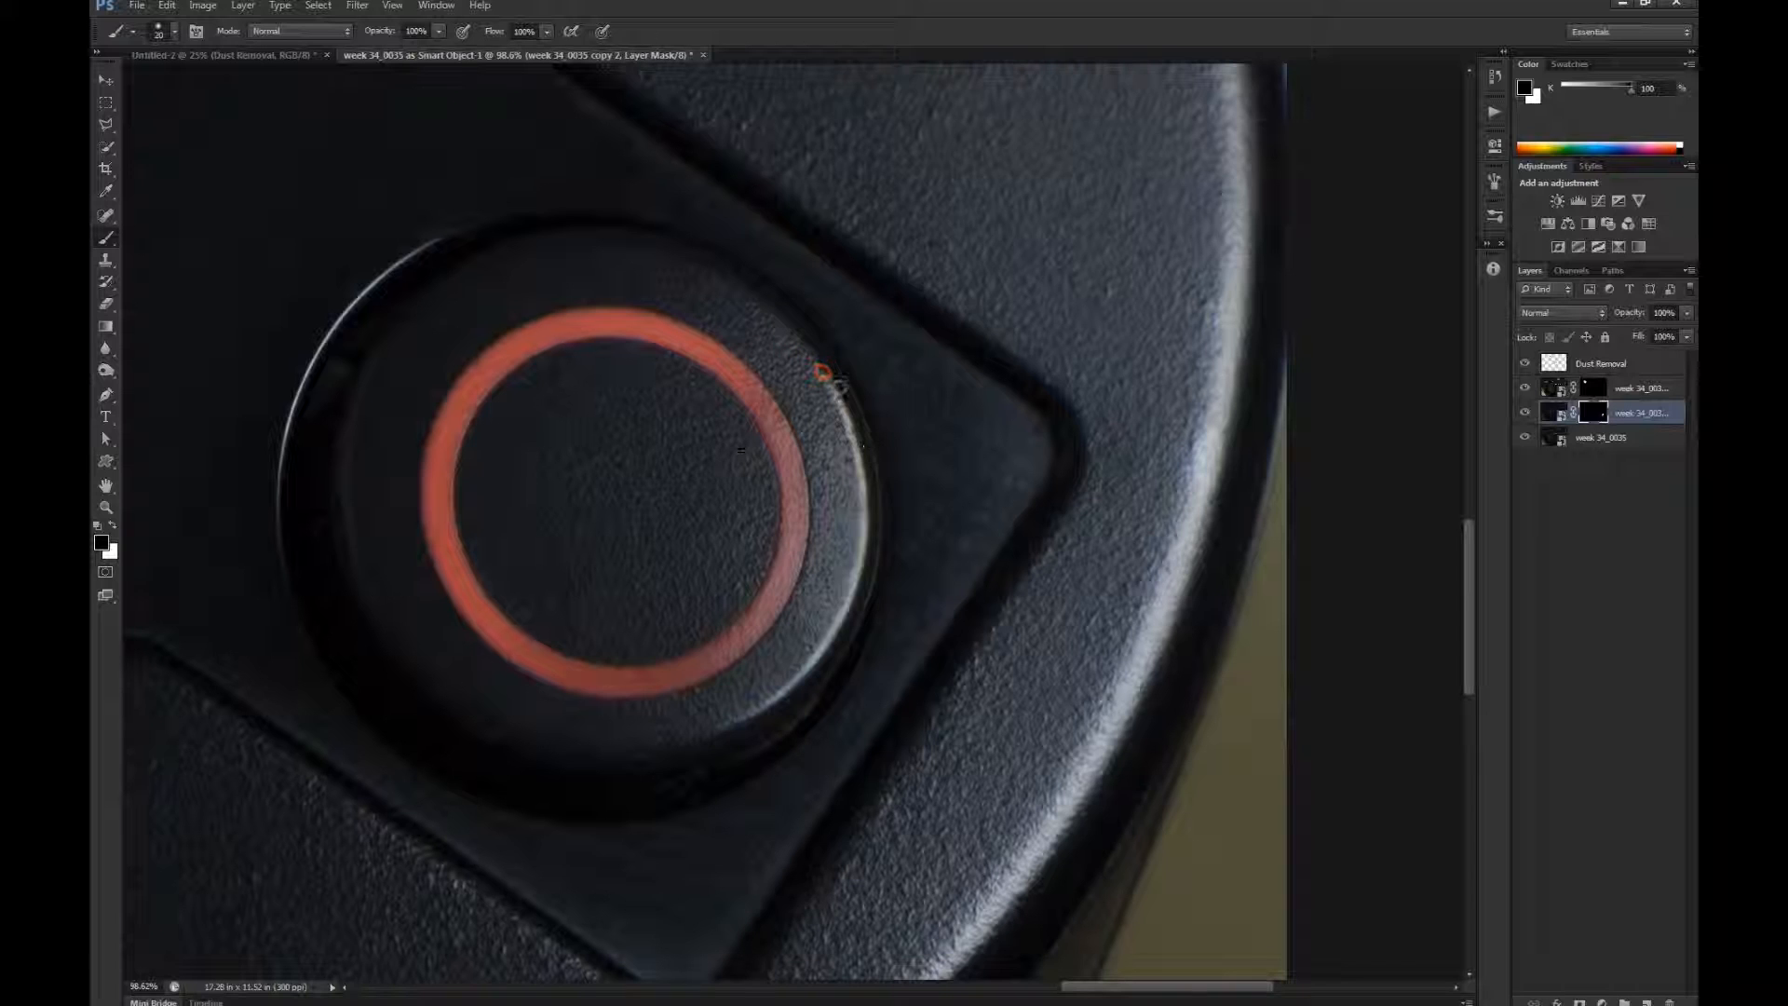
left_click_drag(841, 390, 860, 433)
left_click_drag(861, 513, 866, 539)
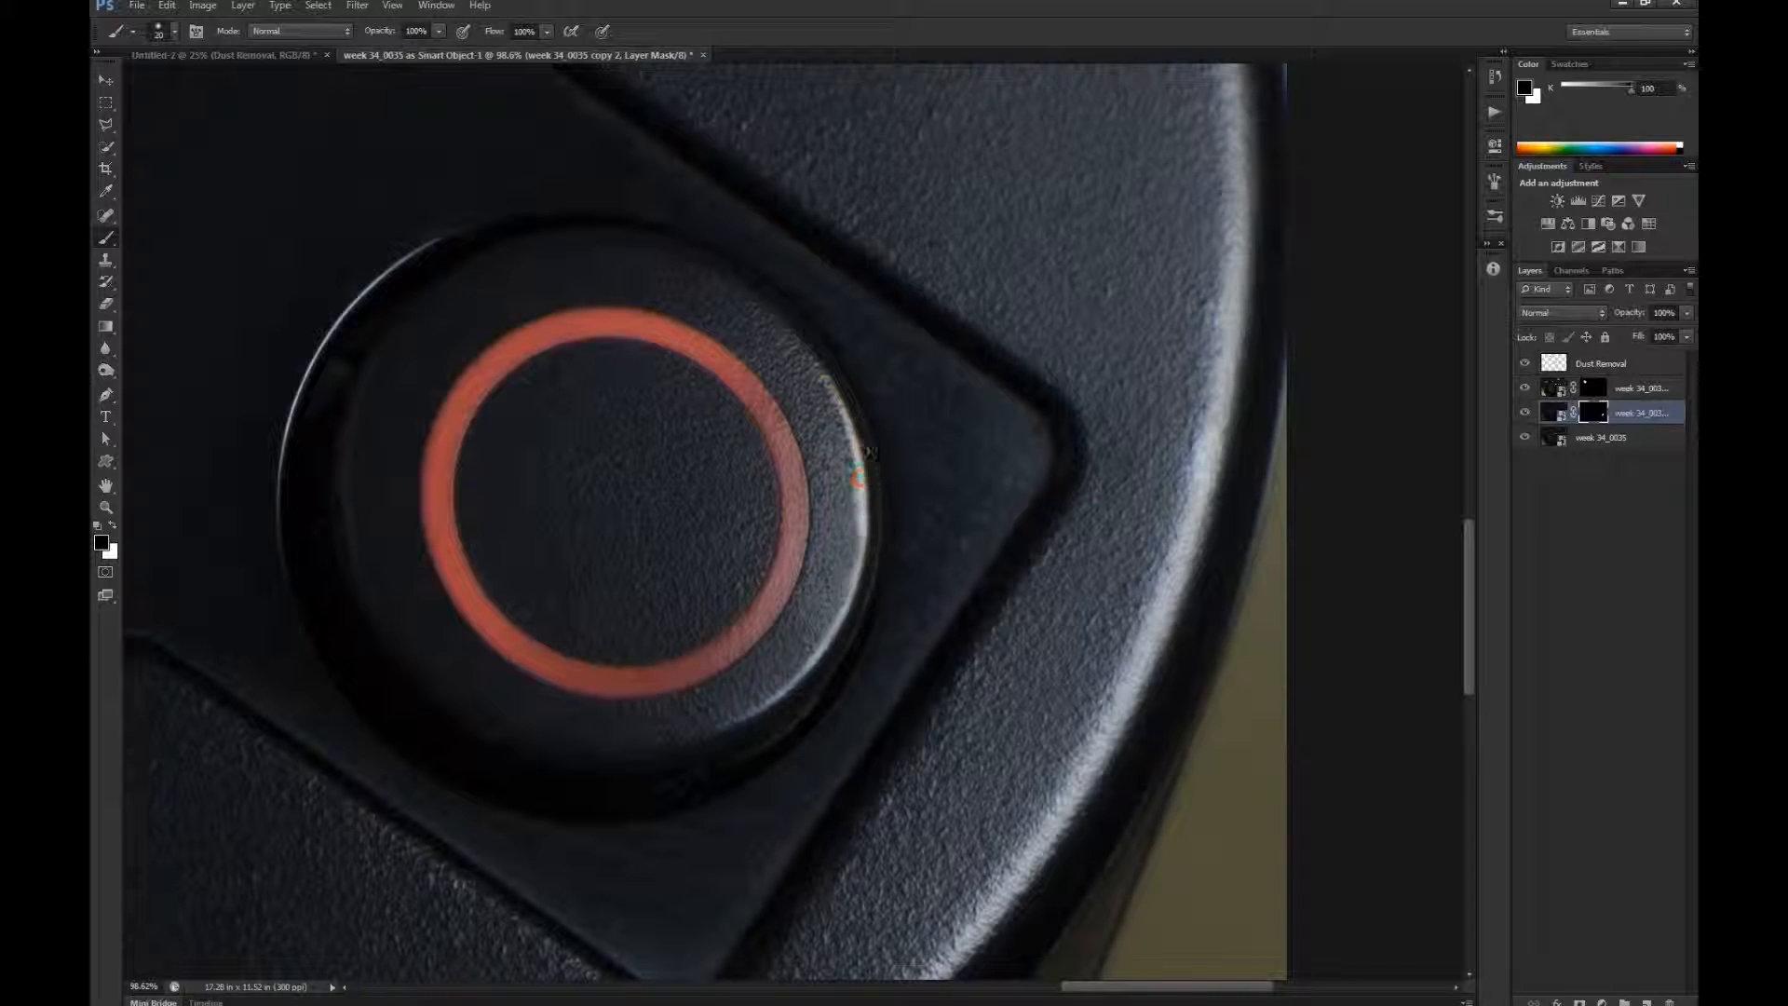
left_click_drag(876, 477, 873, 526)
Paint black on the mask over the button's upper-right rim with the brush enlarged to 175
key("bracketright")
key("bracketright")
key("bracketright")
key("bracketright")
key("bracketright")
key("bracketright")
key("bracketright")
key("bracketright")
key("bracketright")
key("bracketright")
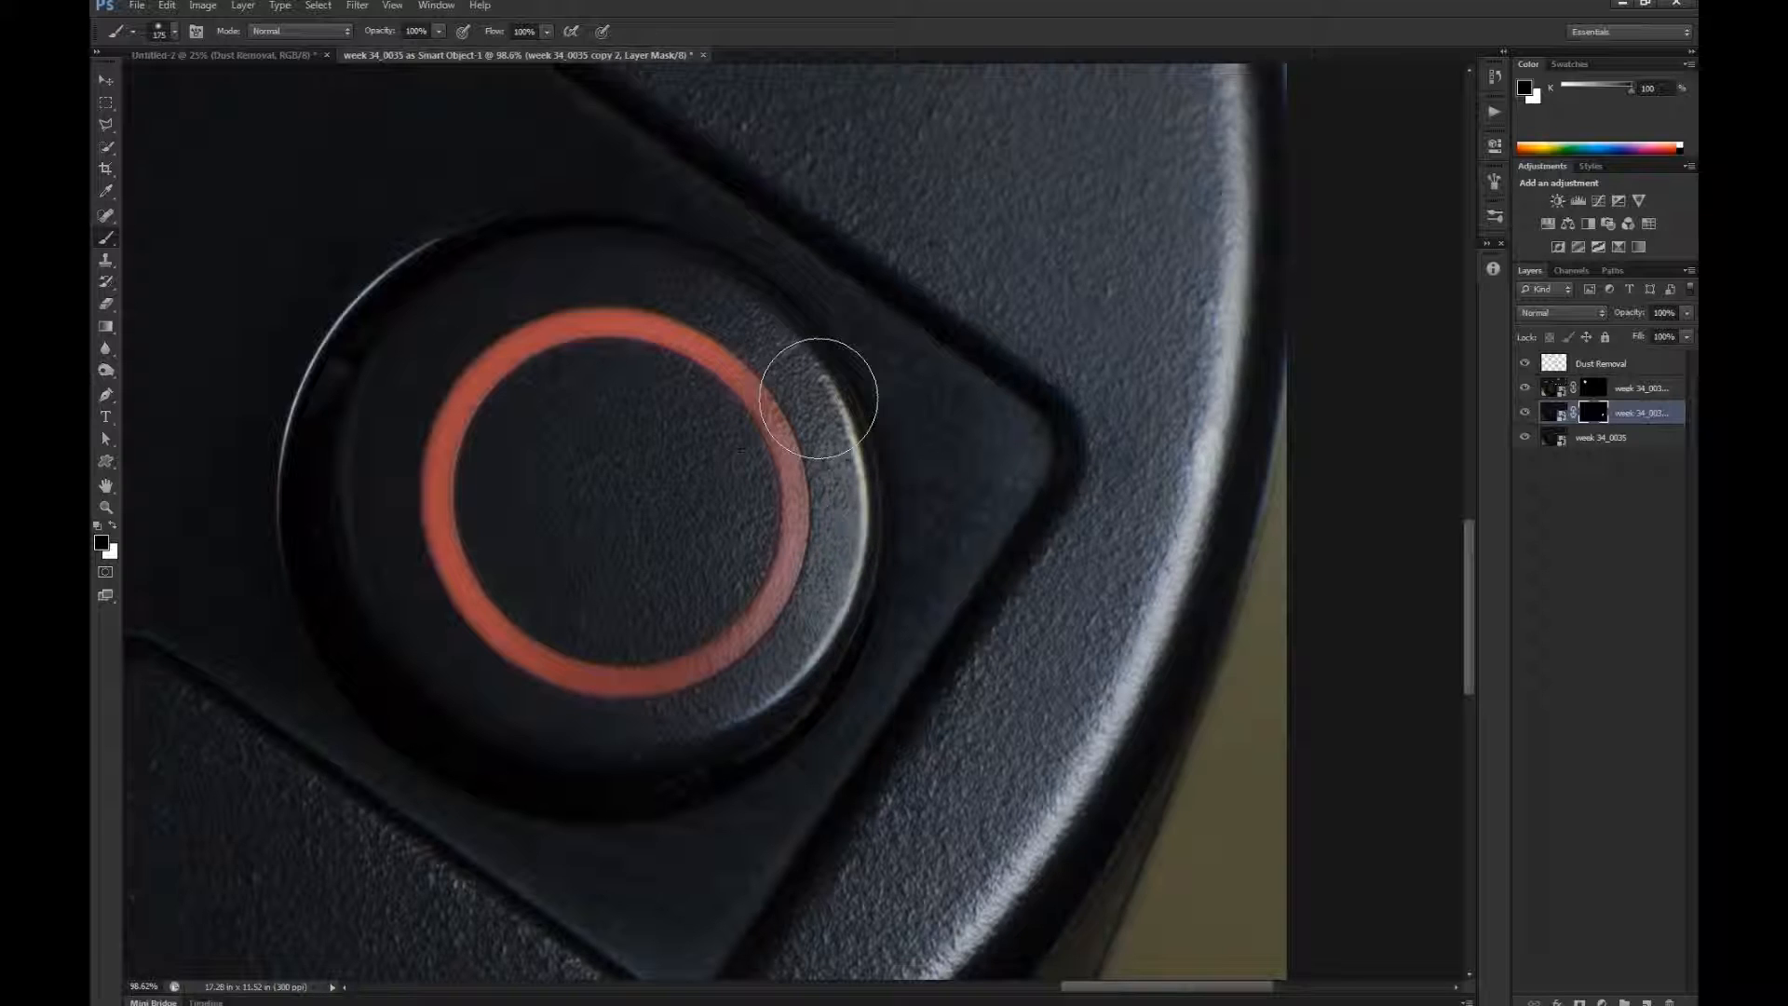
mouse_move(820, 406)
left_mouse_down()
mouse_move(857, 580)
mouse_move(880, 548)
mouse_move(836, 641)
mouse_move(734, 724)
mouse_move(869, 622)
mouse_move(860, 634)
mouse_move(894, 507)
mouse_move(873, 545)
mouse_move(790, 303)
mouse_move(867, 431)
left_mouse_up()
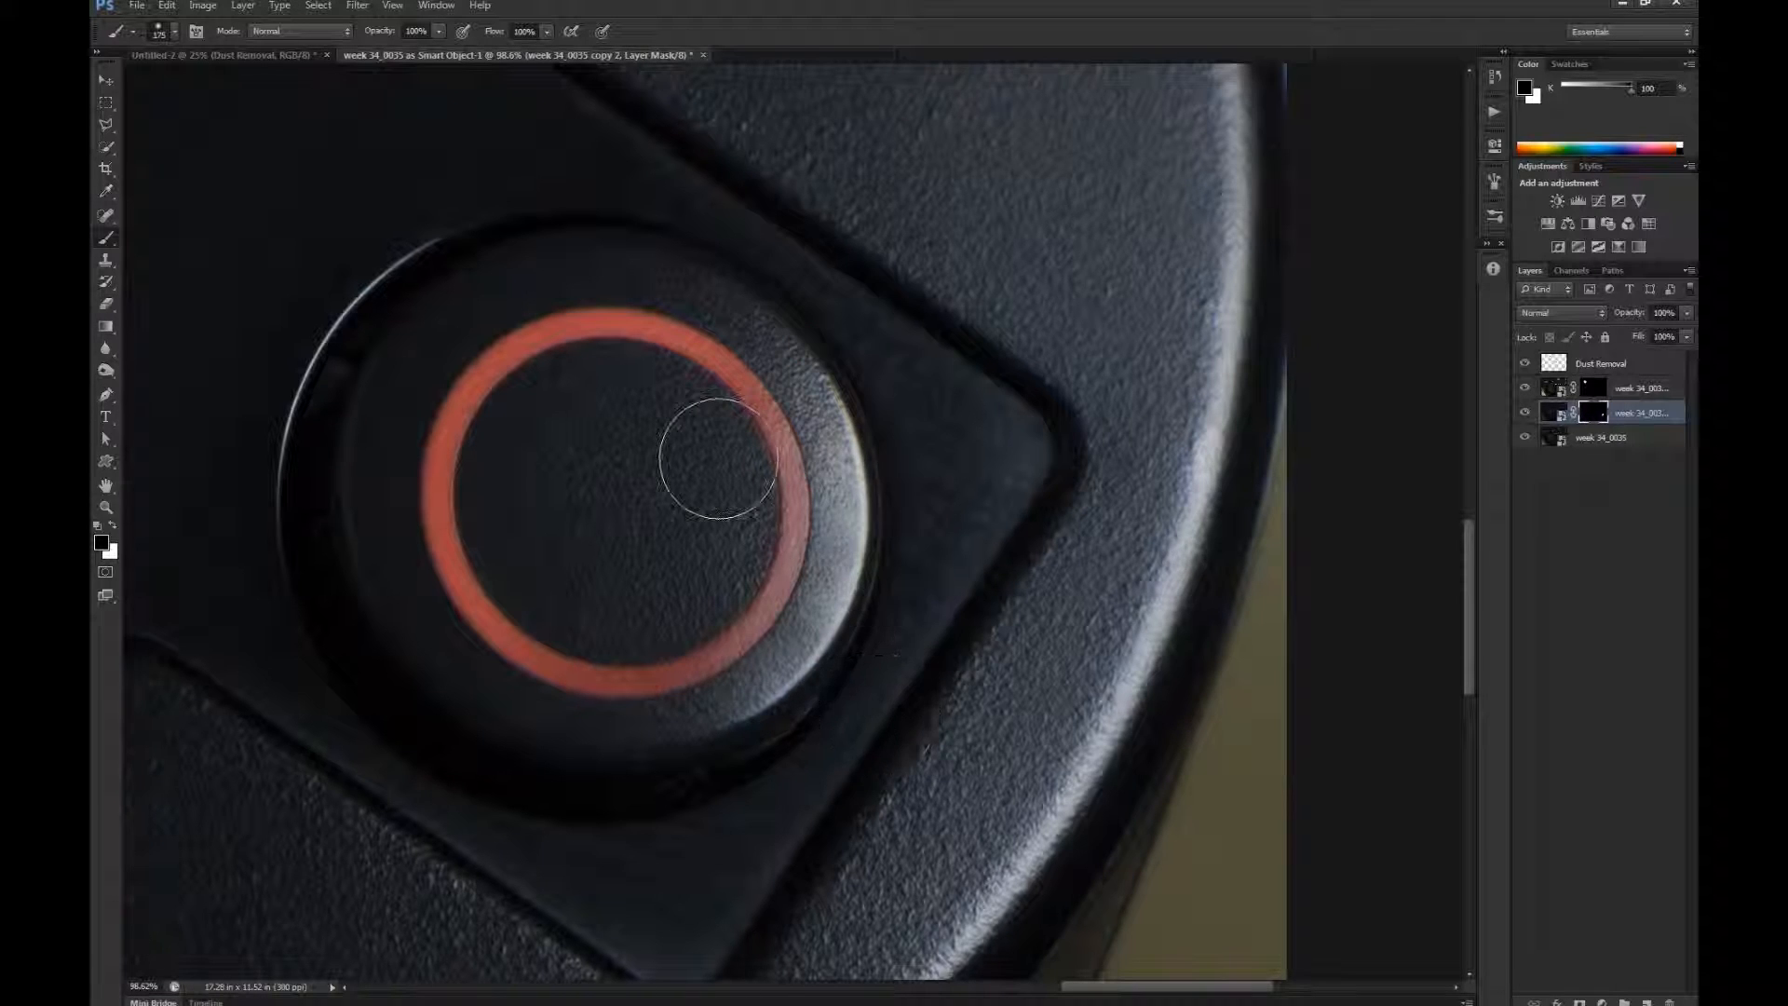
Paint white on the mask over the right part of the orange ring and the button's lower-left area
key("x")
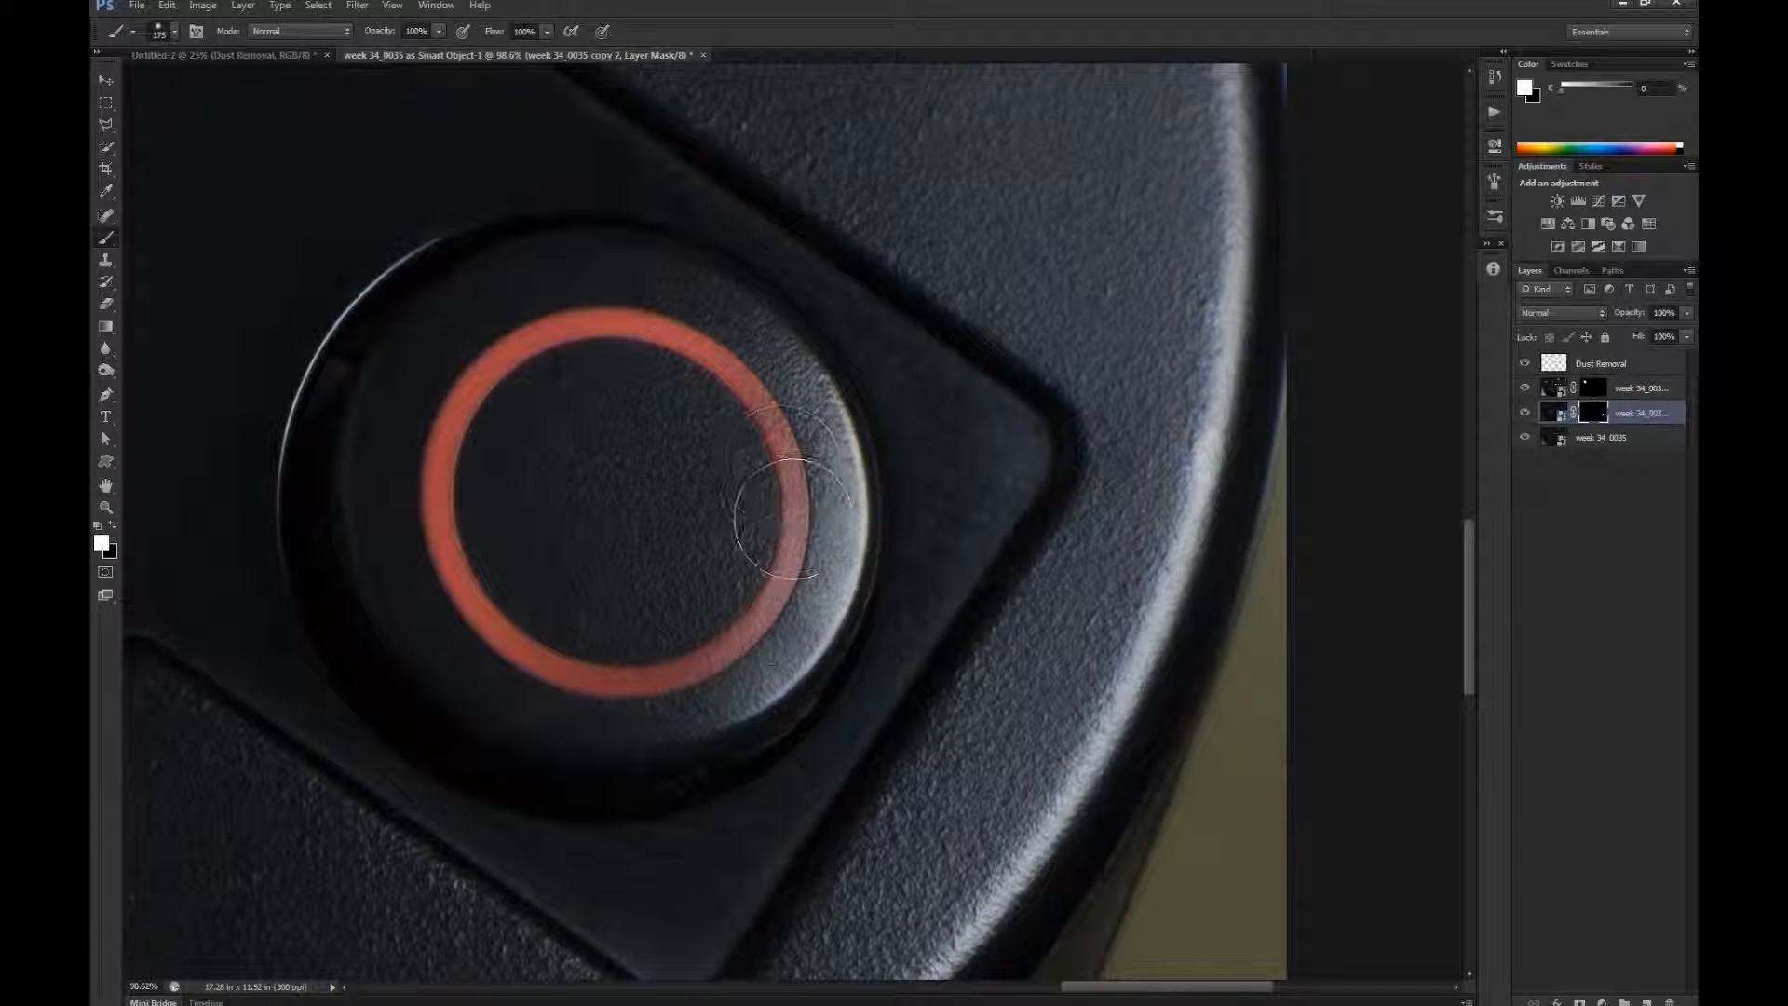
mouse_move(794, 533)
left_mouse_down()
mouse_move(772, 595)
mouse_move(519, 754)
left_mouse_up()
mouse_move(695, 602)
left_mouse_down()
mouse_move(775, 426)
mouse_move(771, 486)
left_mouse_up()
Compare the whole photo with and without the darkened copy by toggling the layer's visibility
key("ctrl+minus")
key("ctrl+minus")
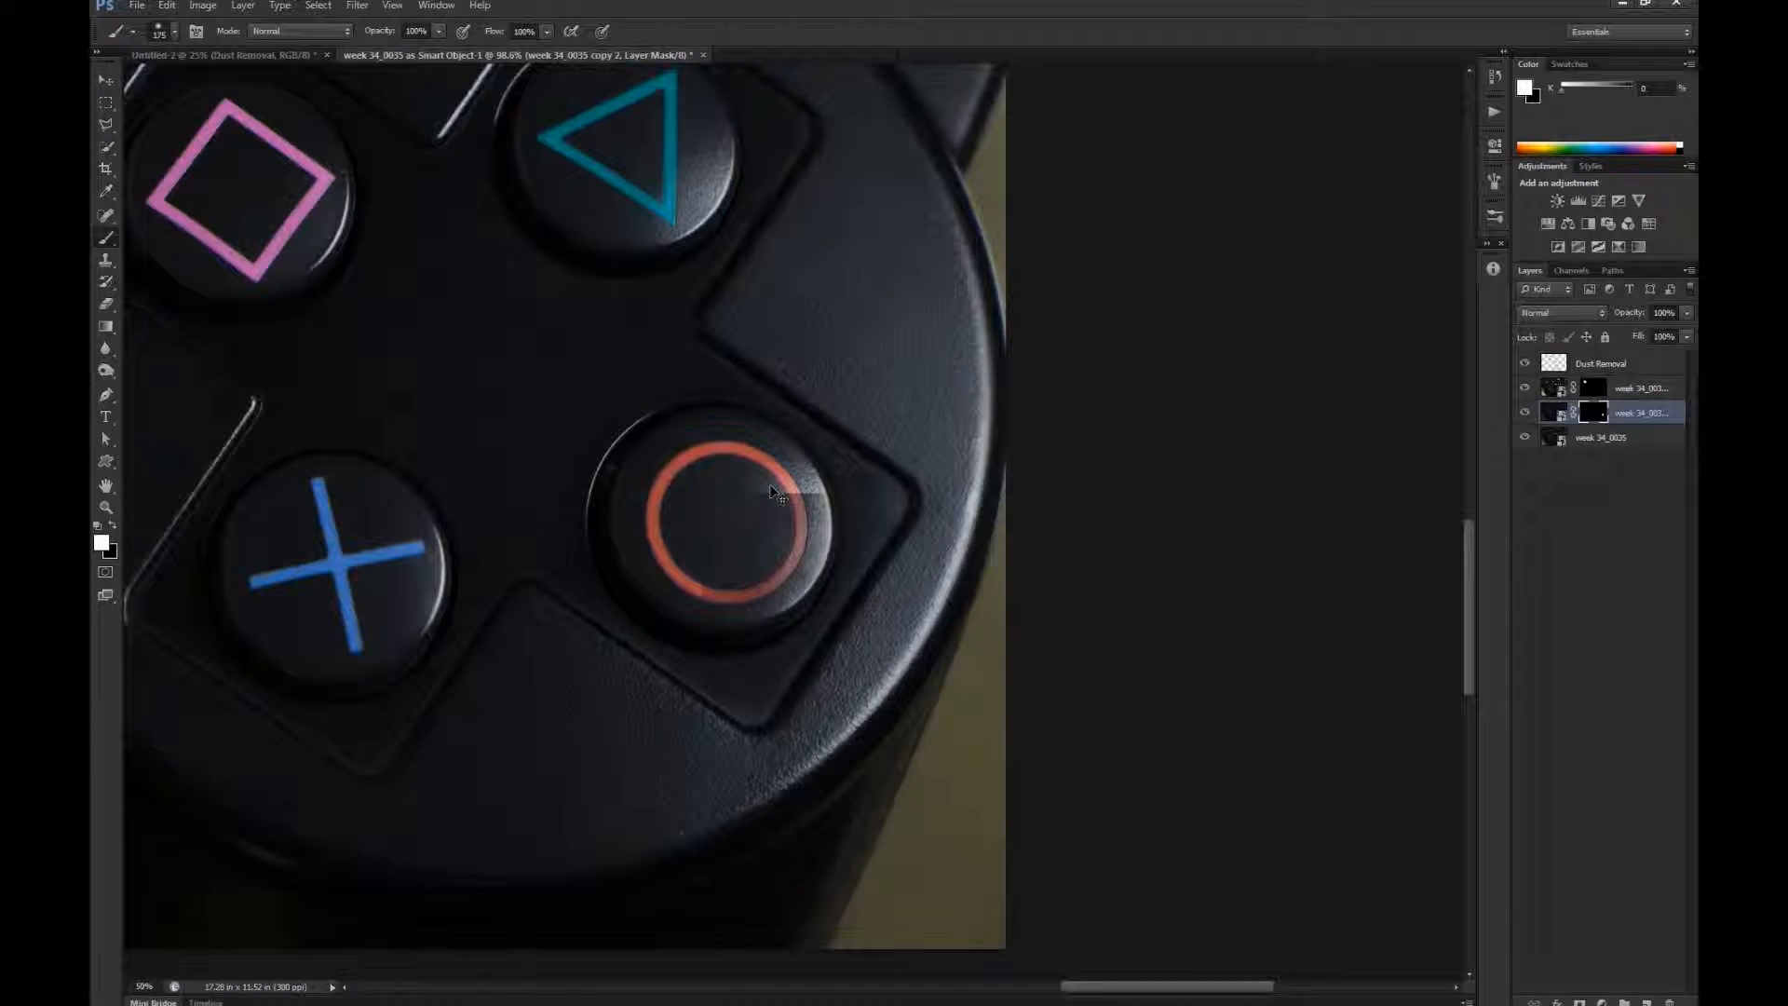
key("ctrl+minus")
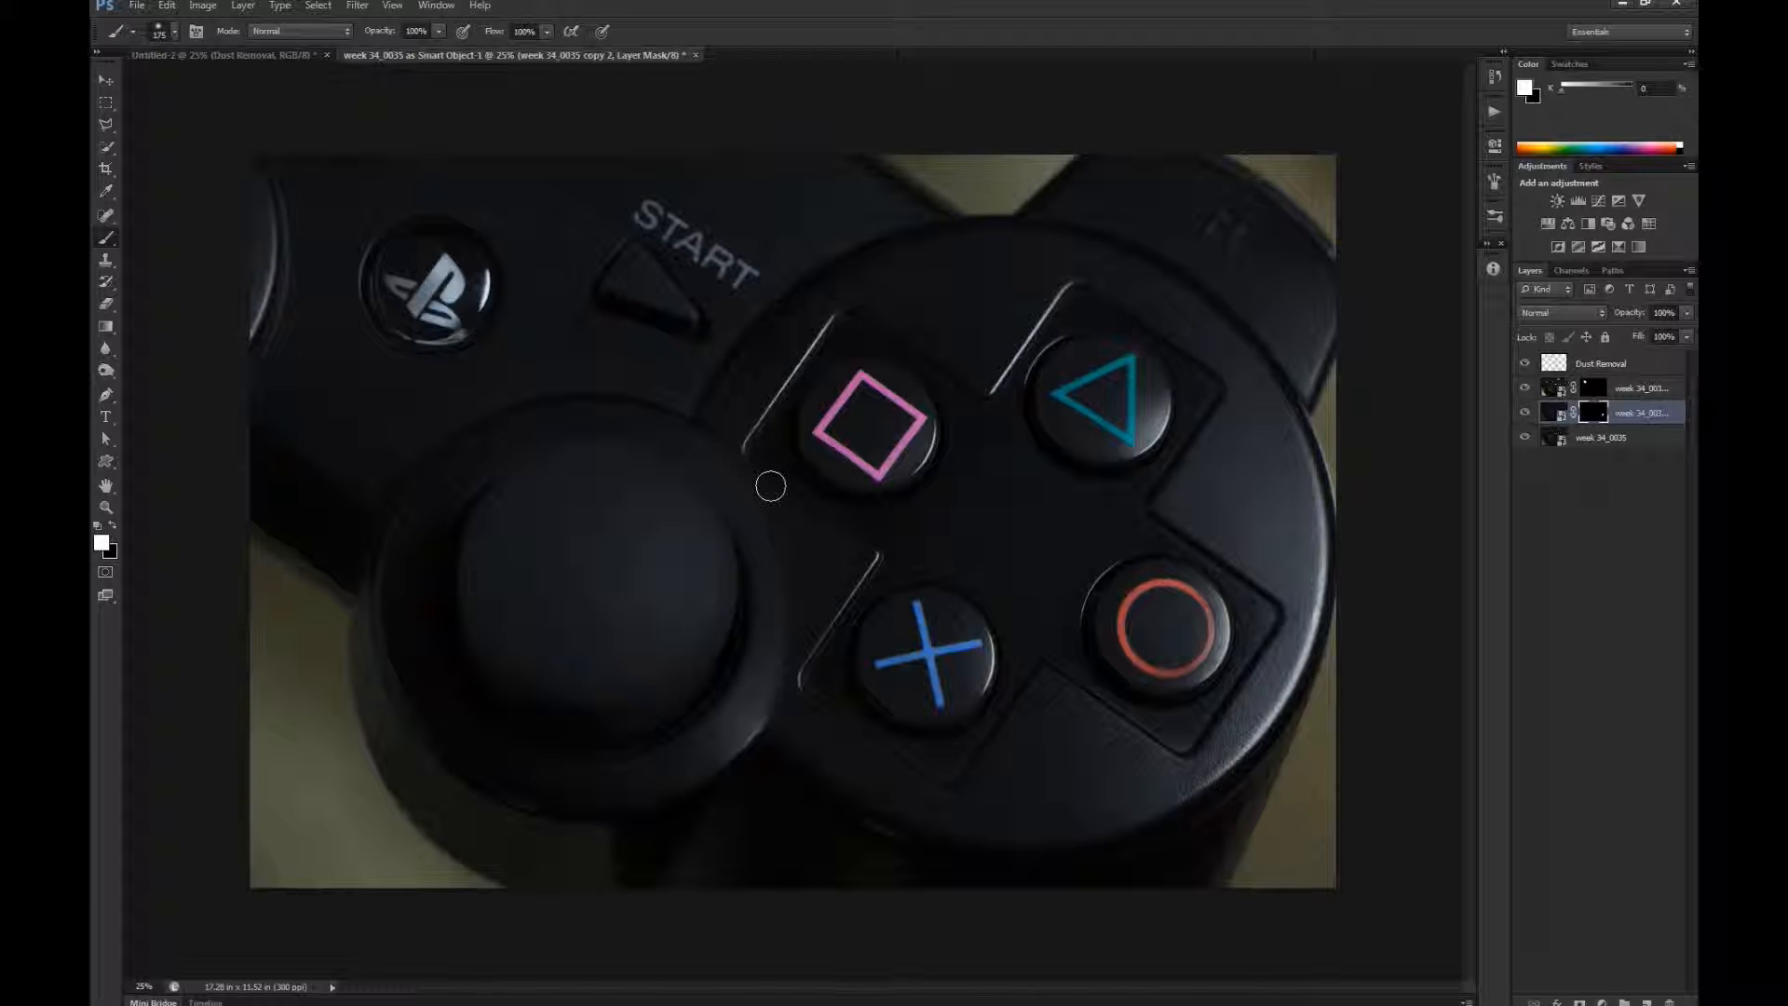
left_click(1526, 412)
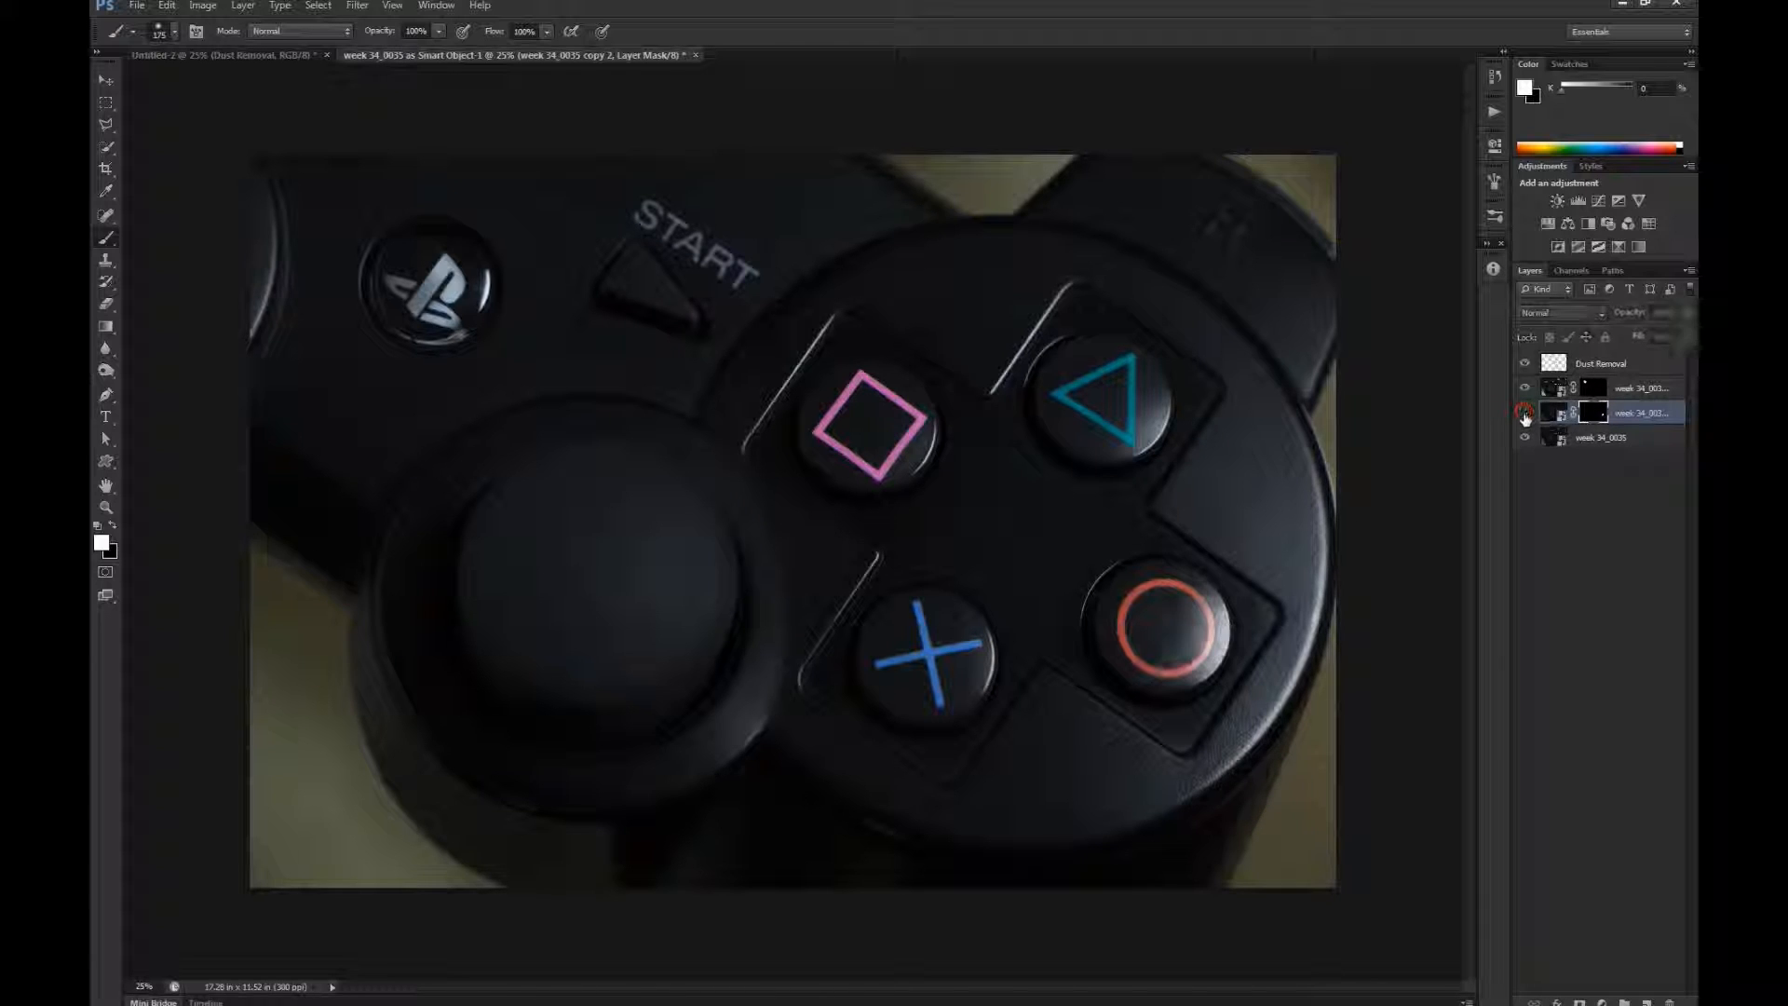
left_click(1527, 414)
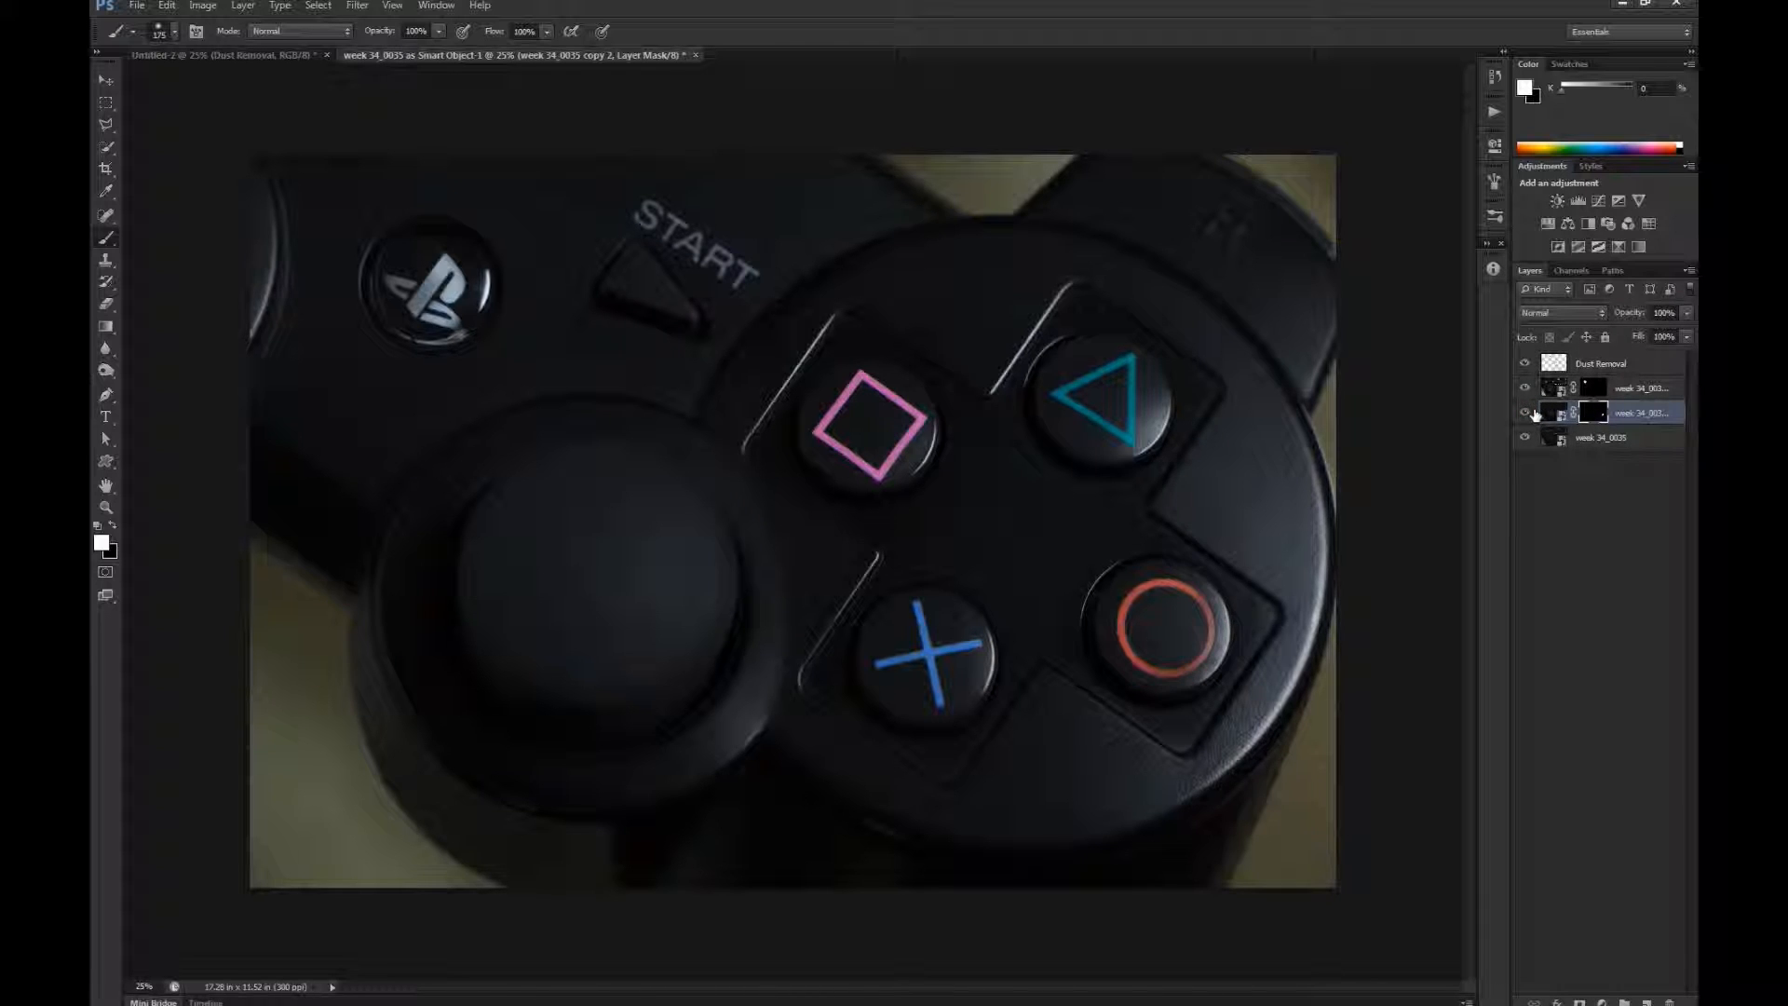
left_click(1527, 413)
left_click(1524, 414)
Paint black on the mask with a size 300 brush over the button's lower-right edge and compare the layer off and on
key("bracketright")
key("x")
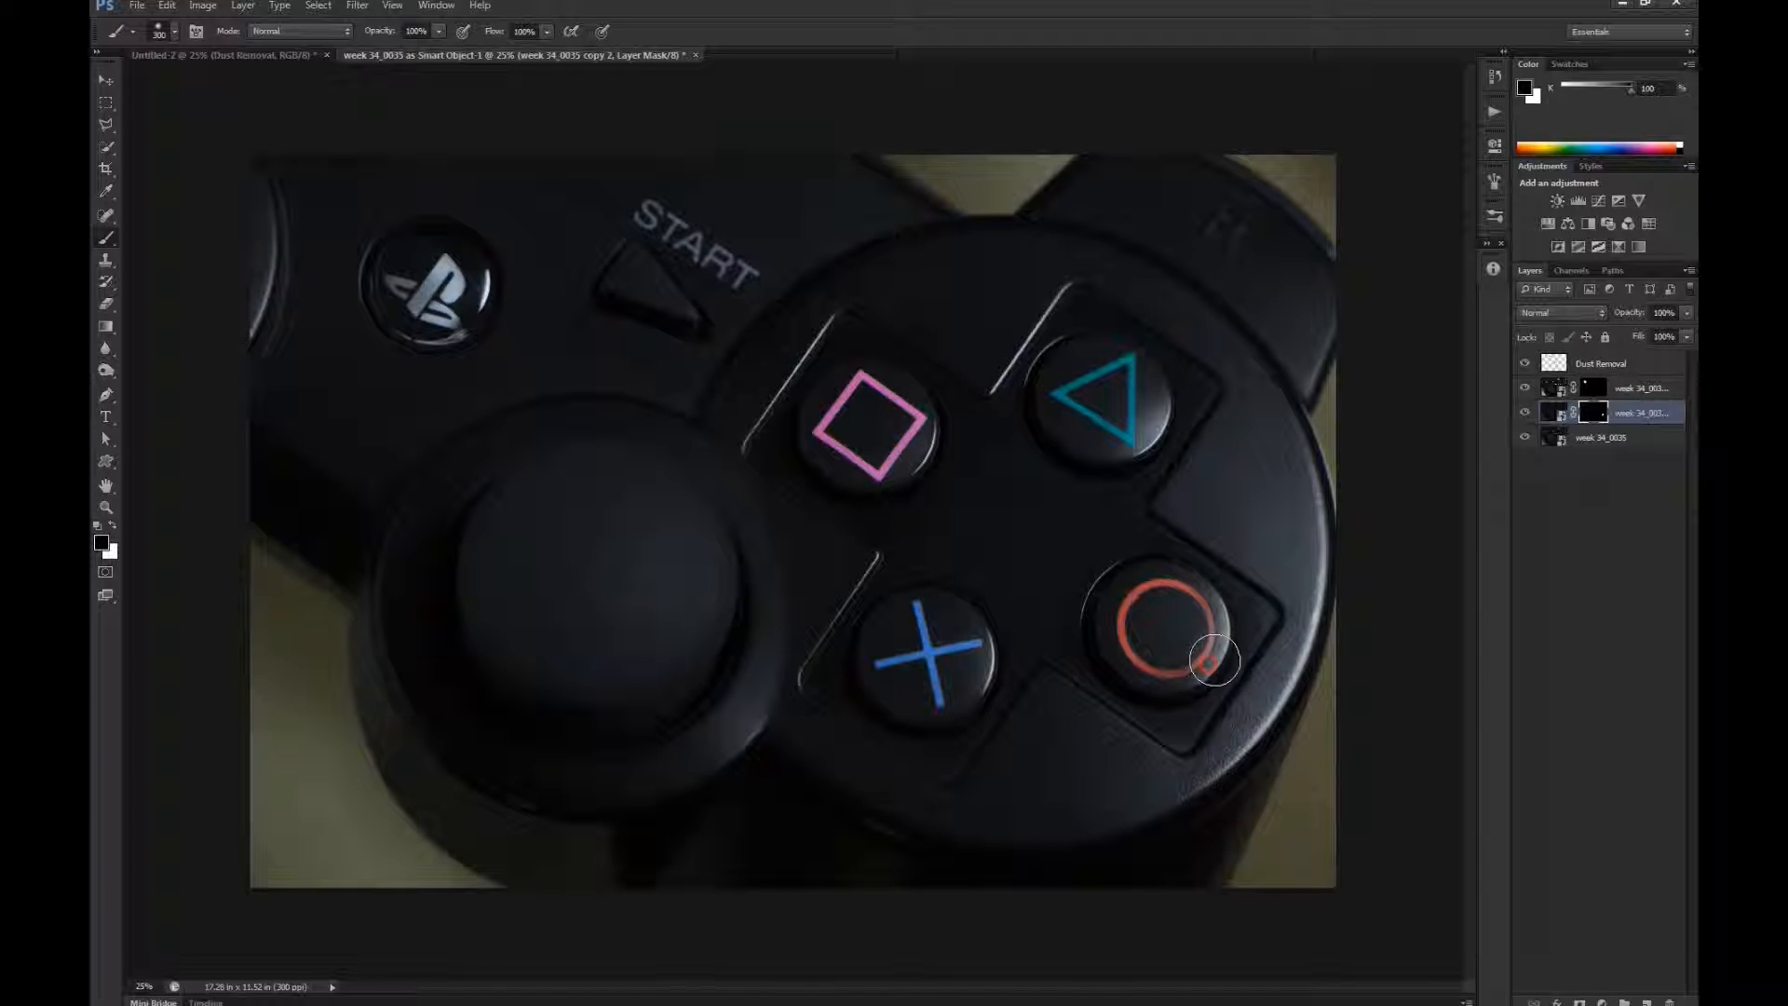
left_click_drag(1214, 661, 1188, 674)
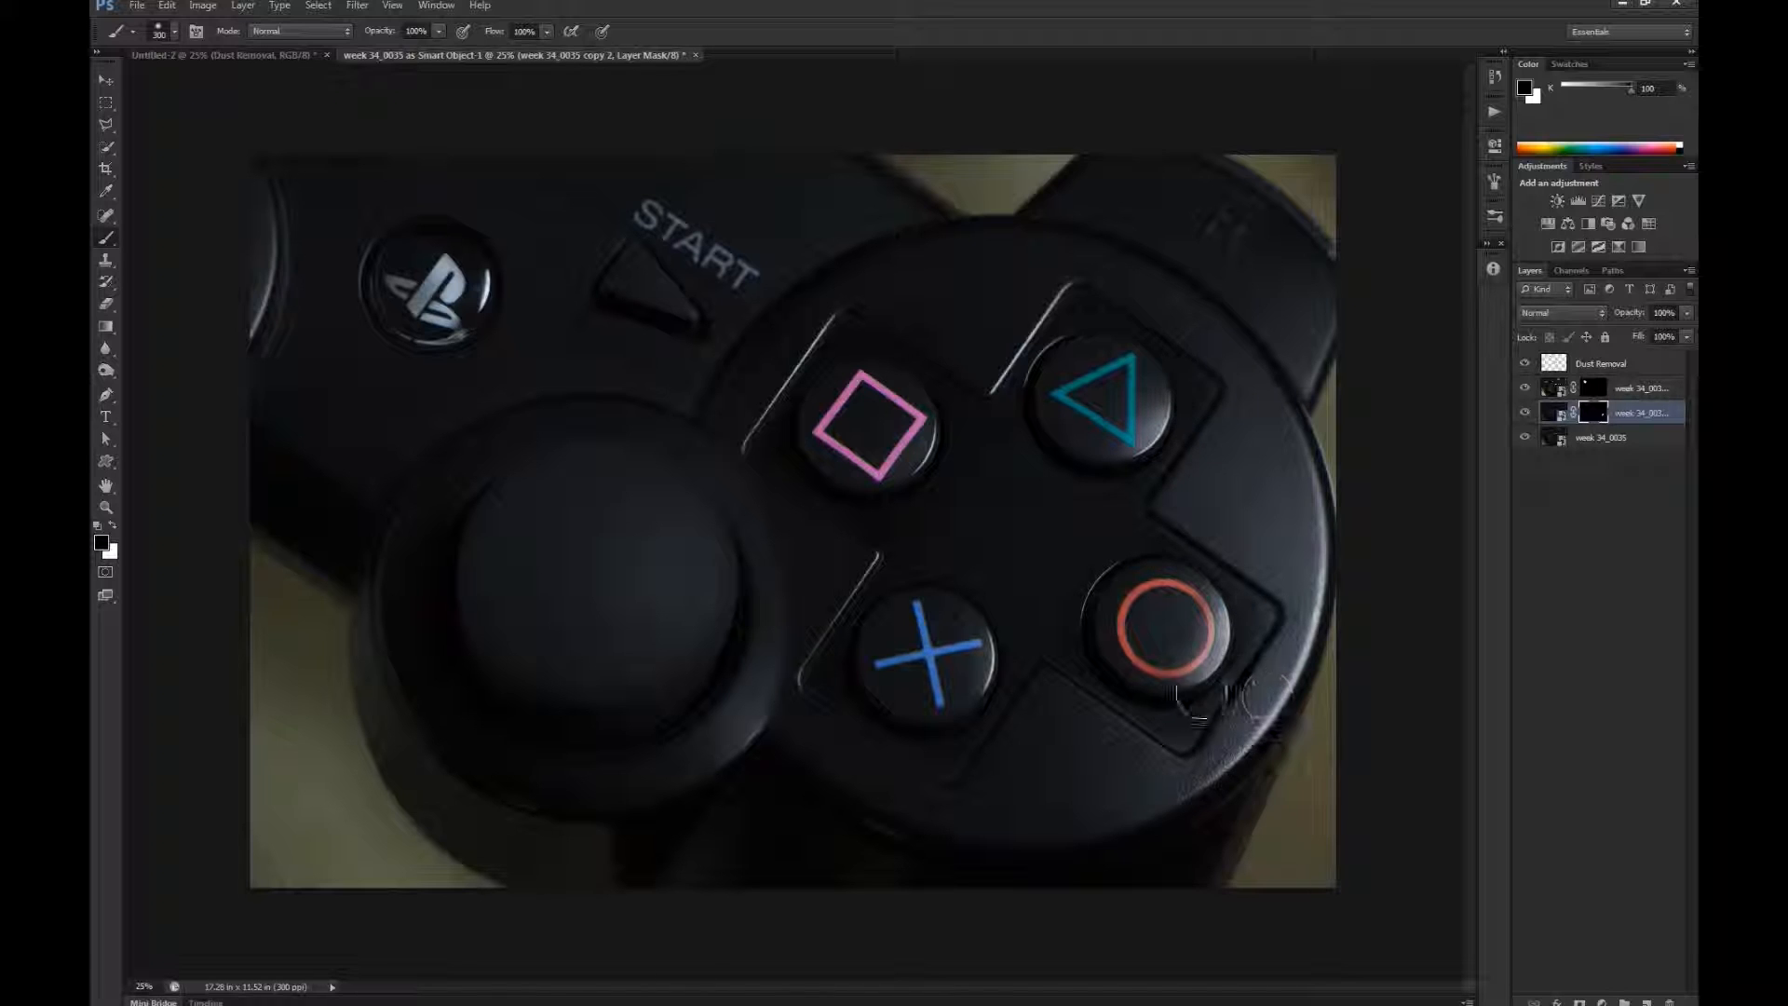
left_click(1185, 692)
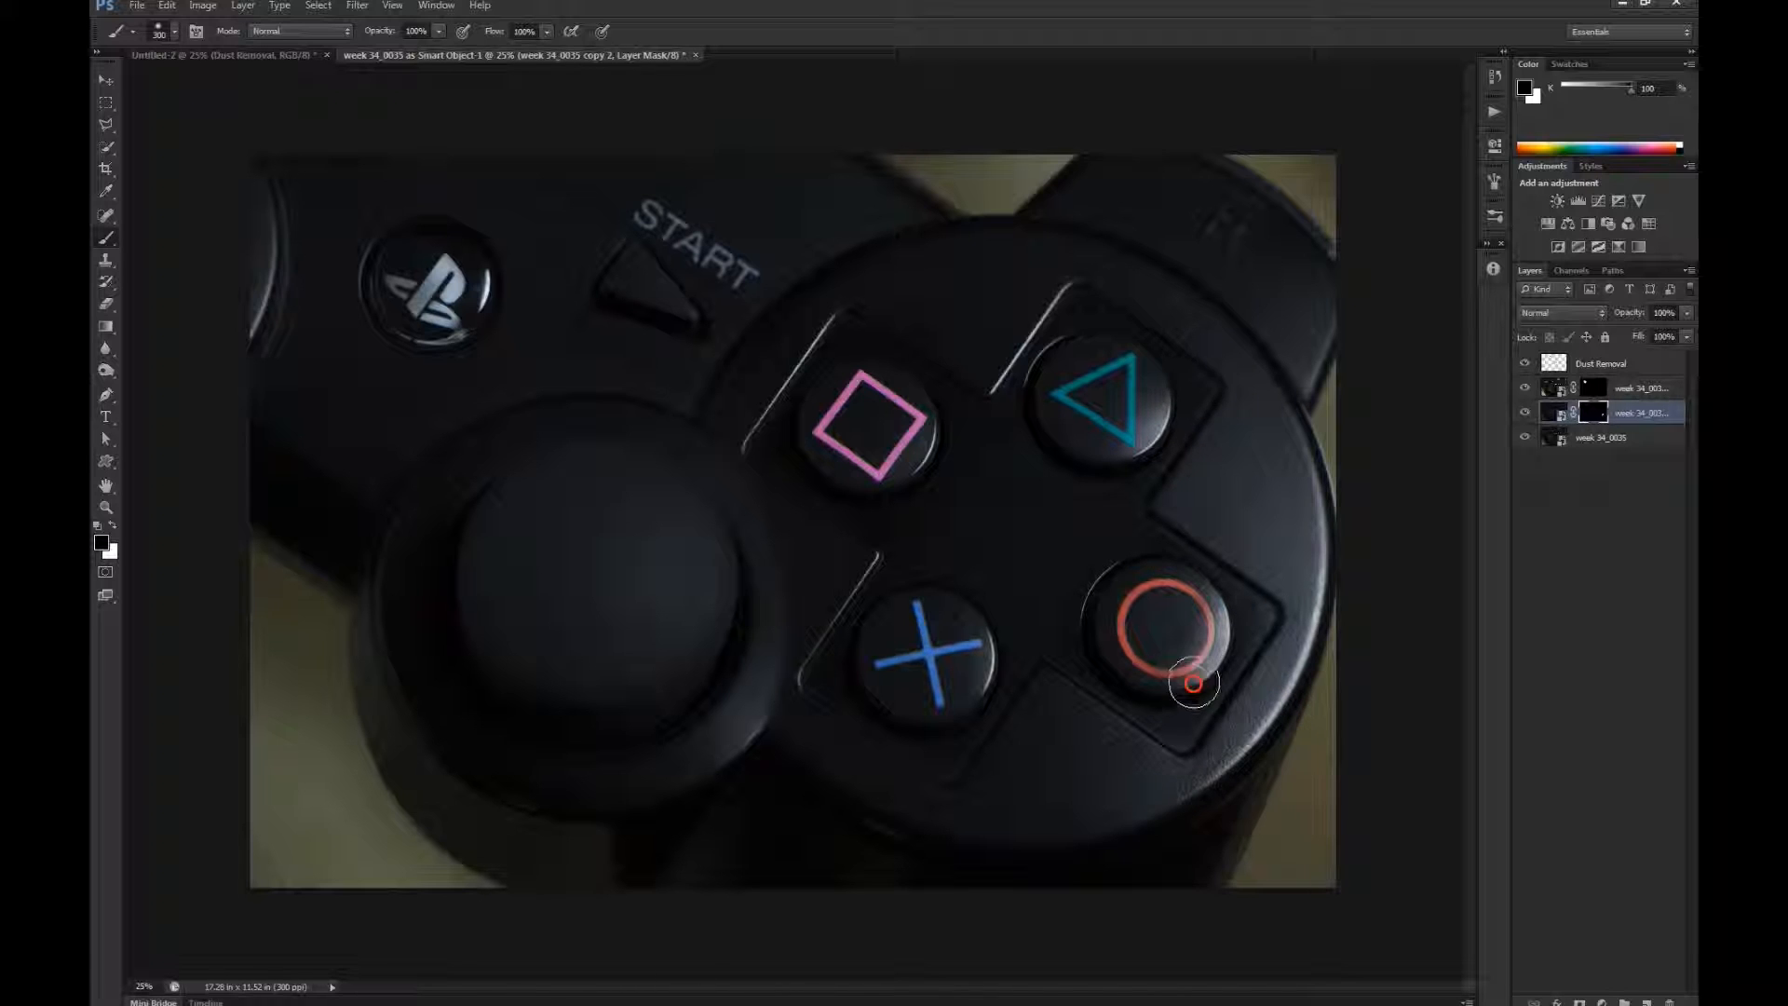
left_click(1525, 413)
left_click(1525, 412)
Display the photo full screen without panels and examine the retouched buttons at several magnifications
key("ctrl+minus")
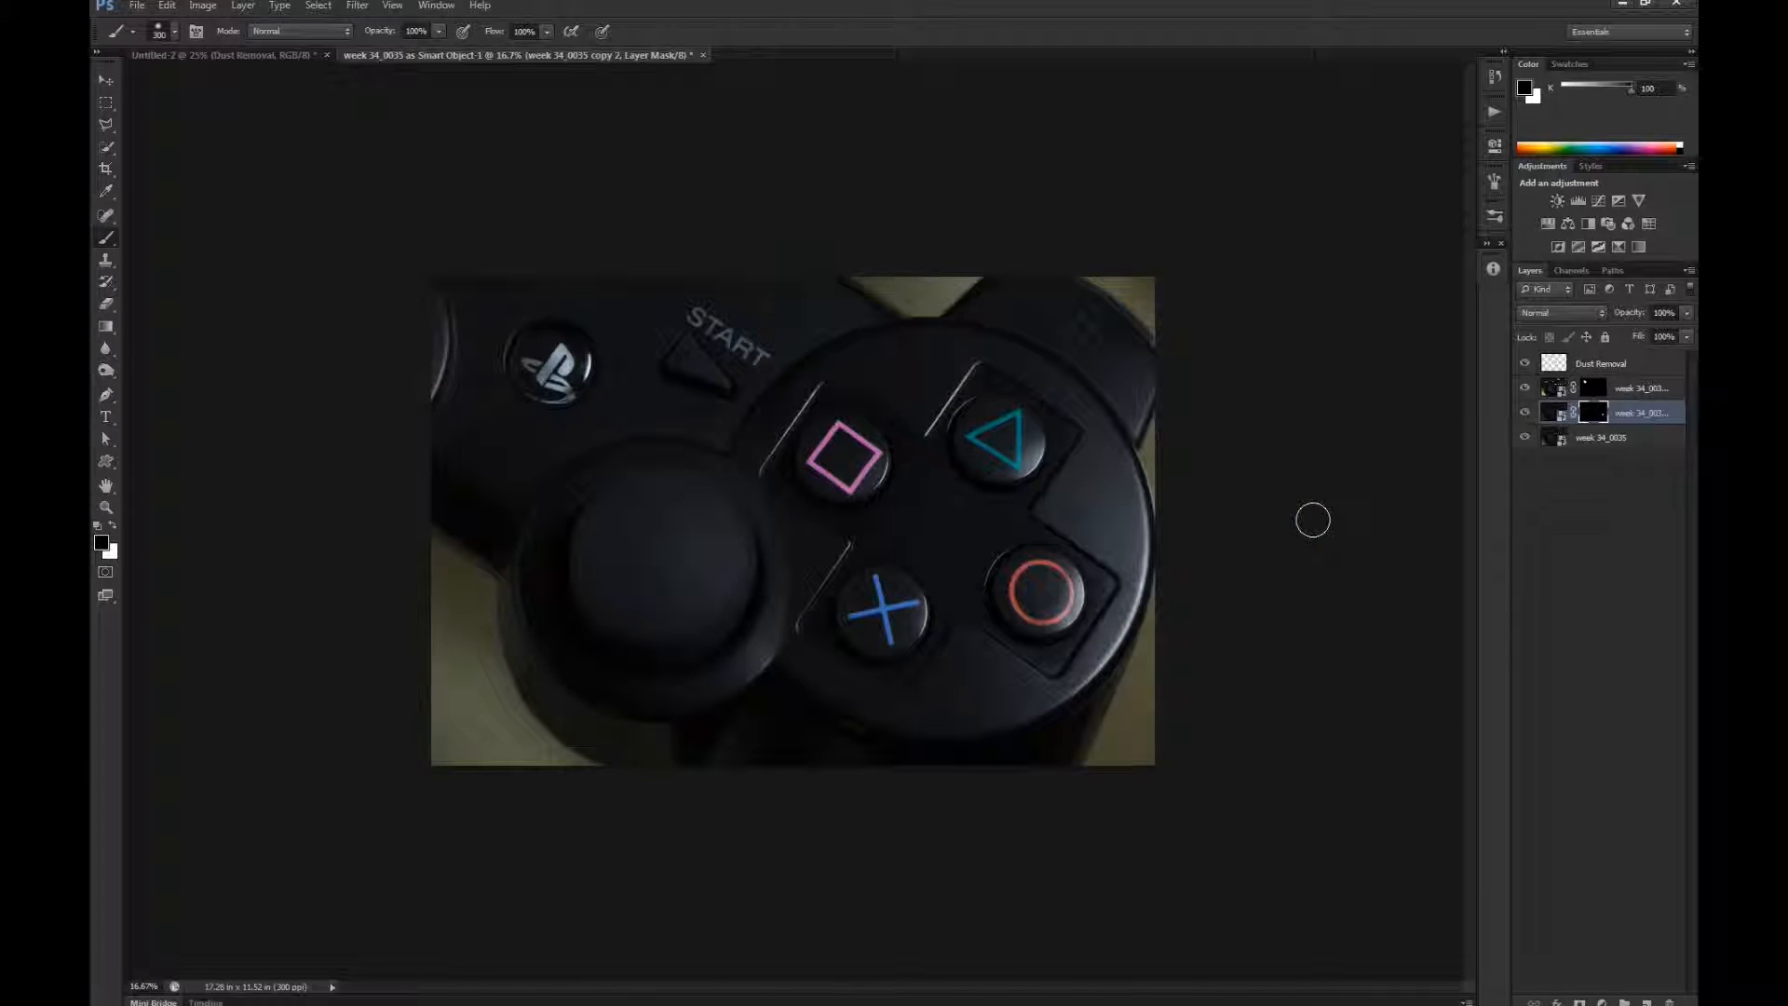
key("ctrl+plus")
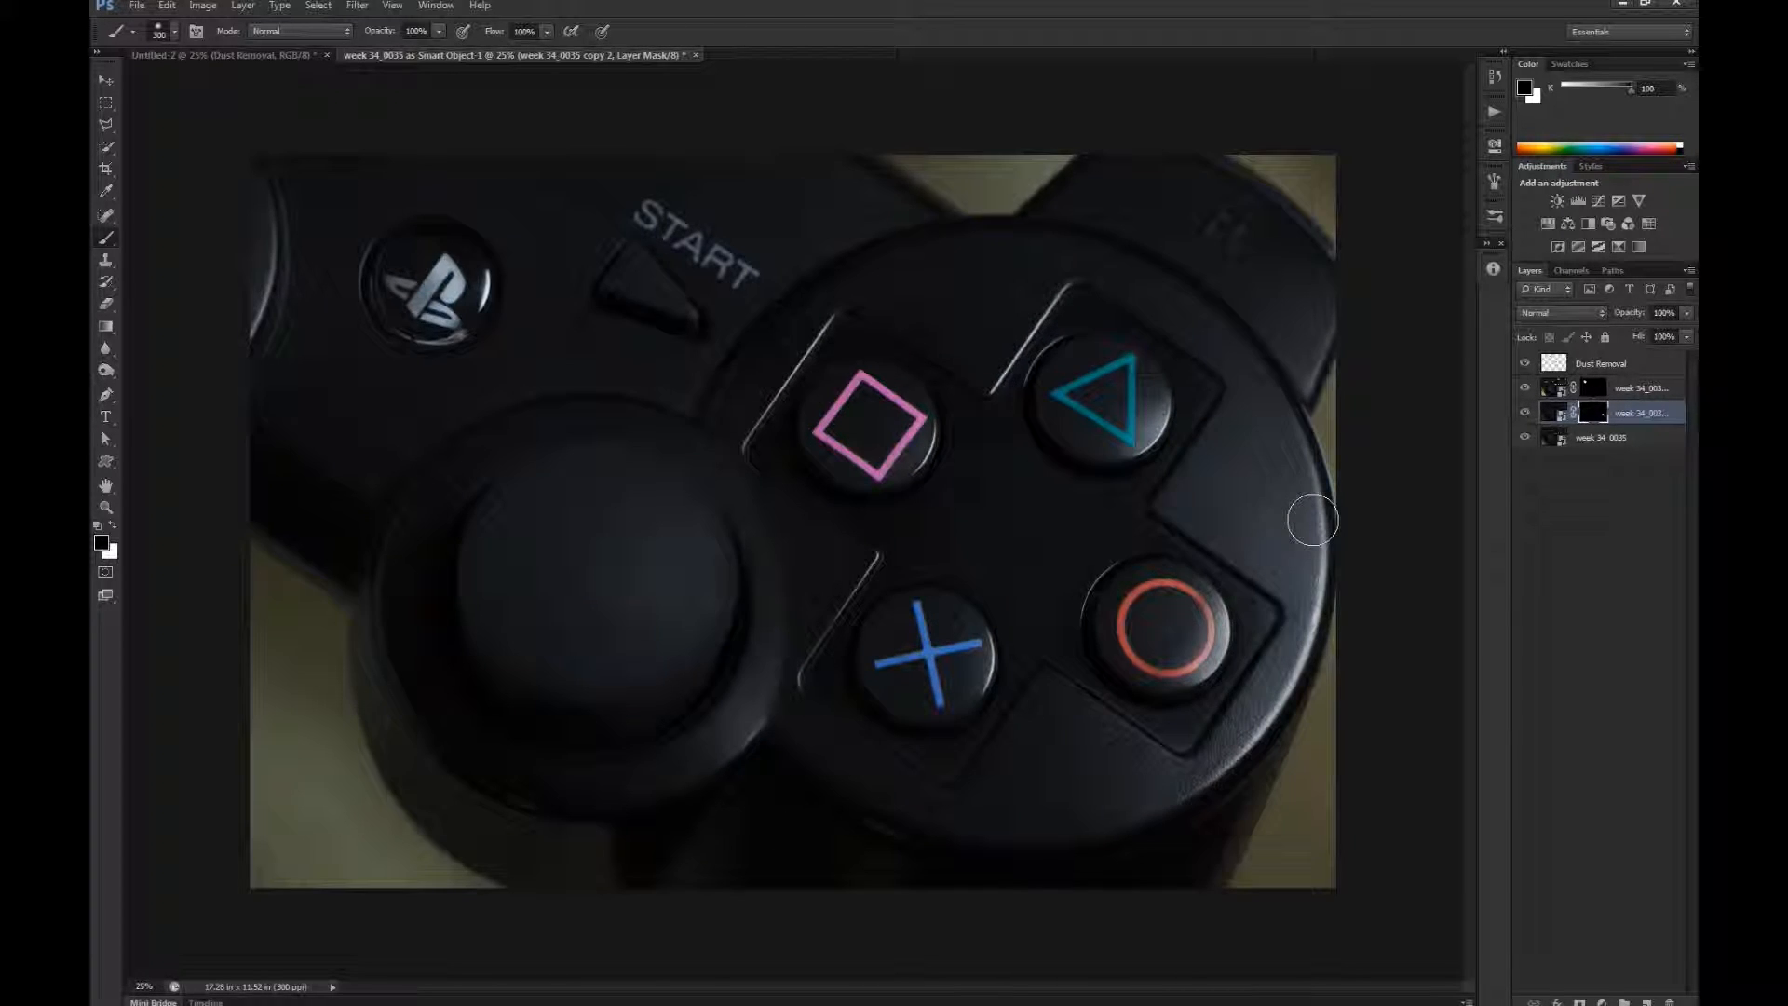
key("f")
key("f")
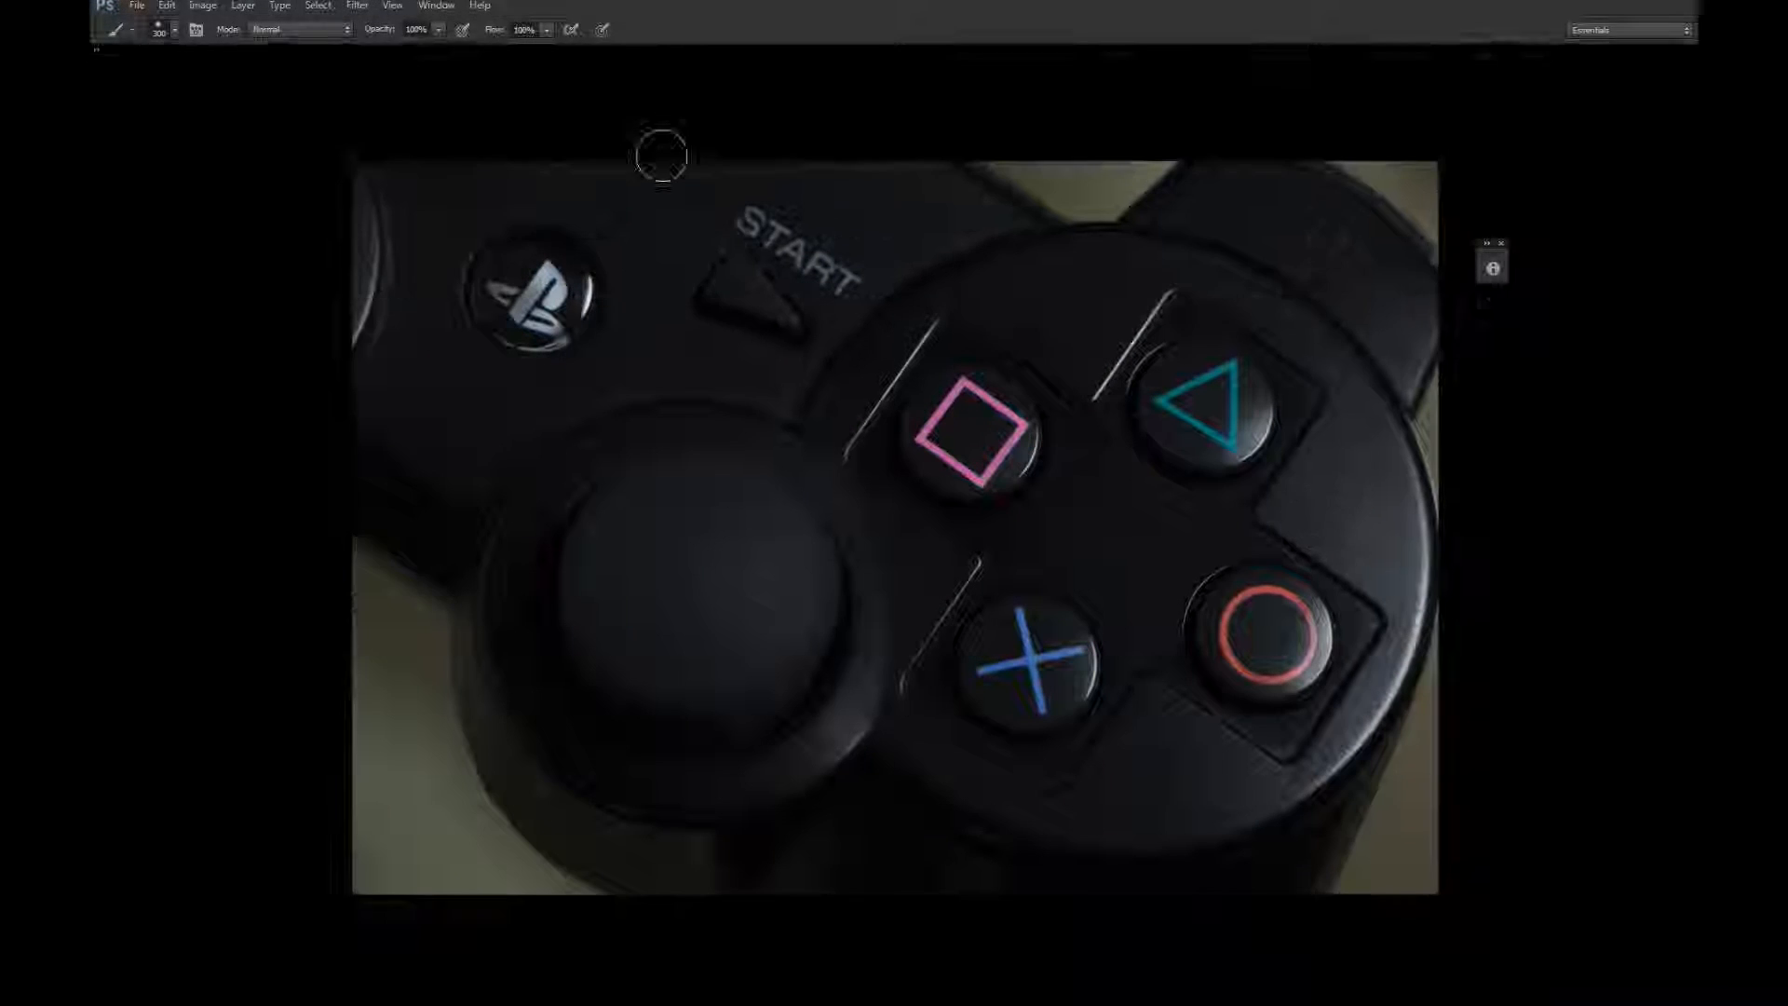
key("ctrl+plus")
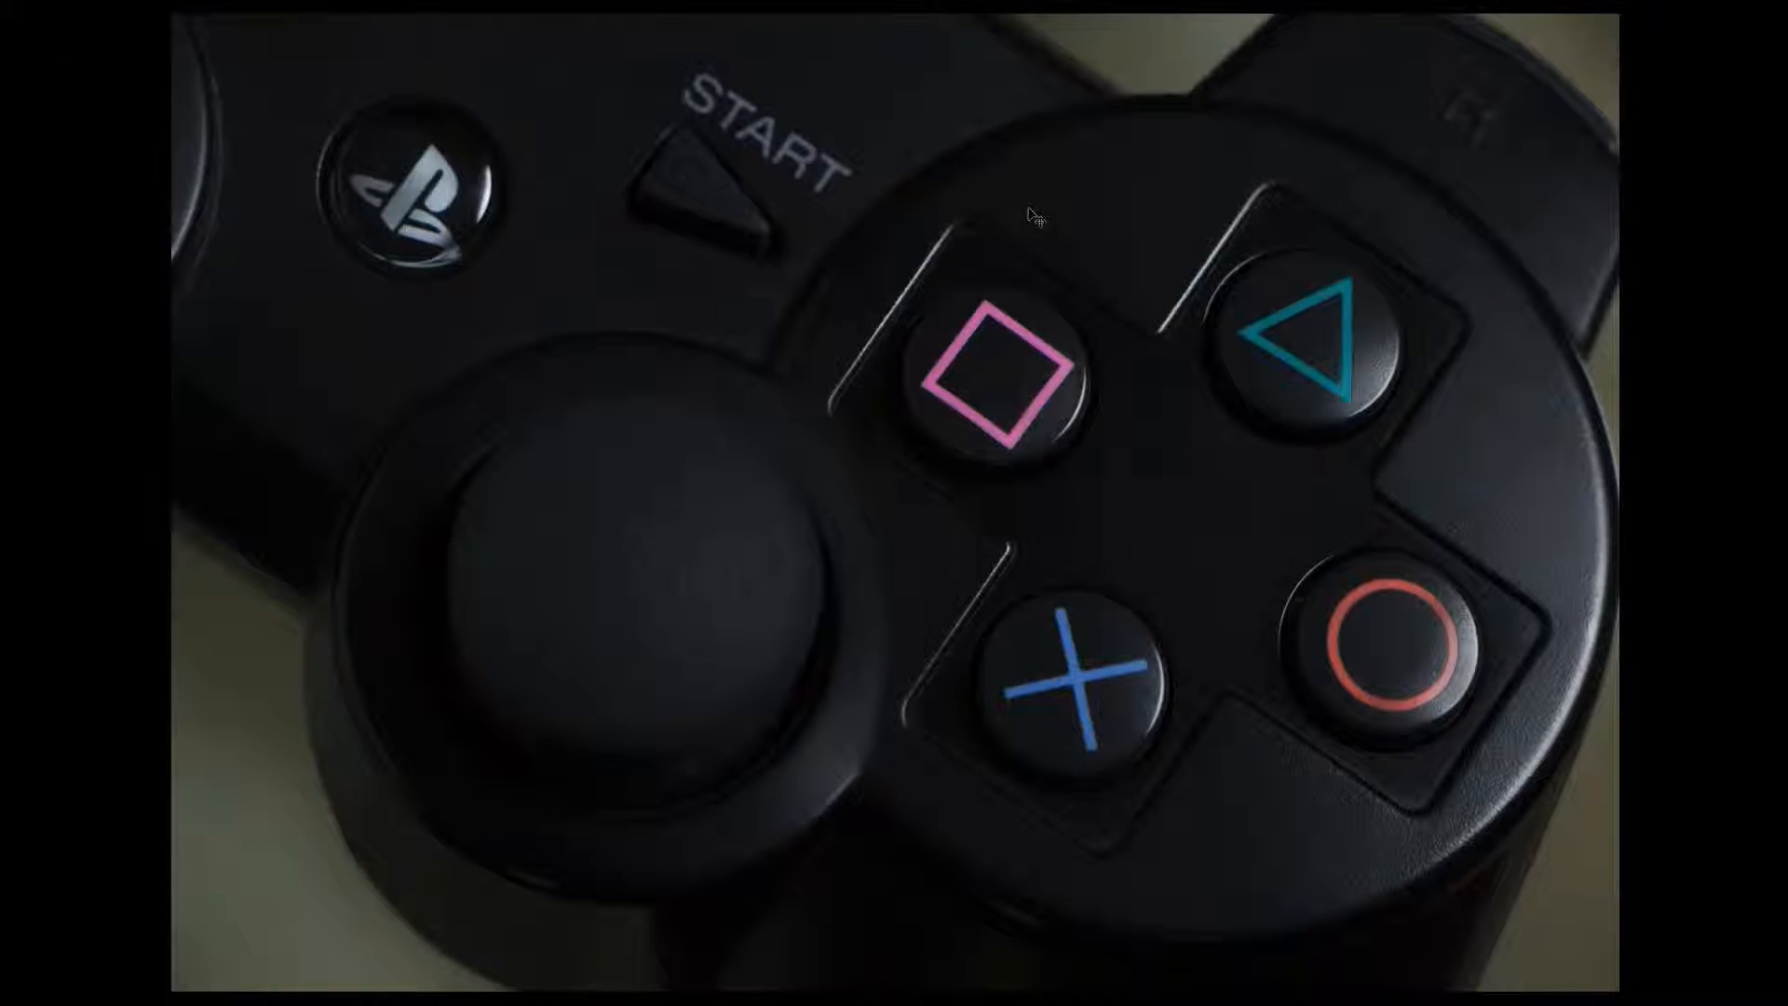
key("ctrl+plus")
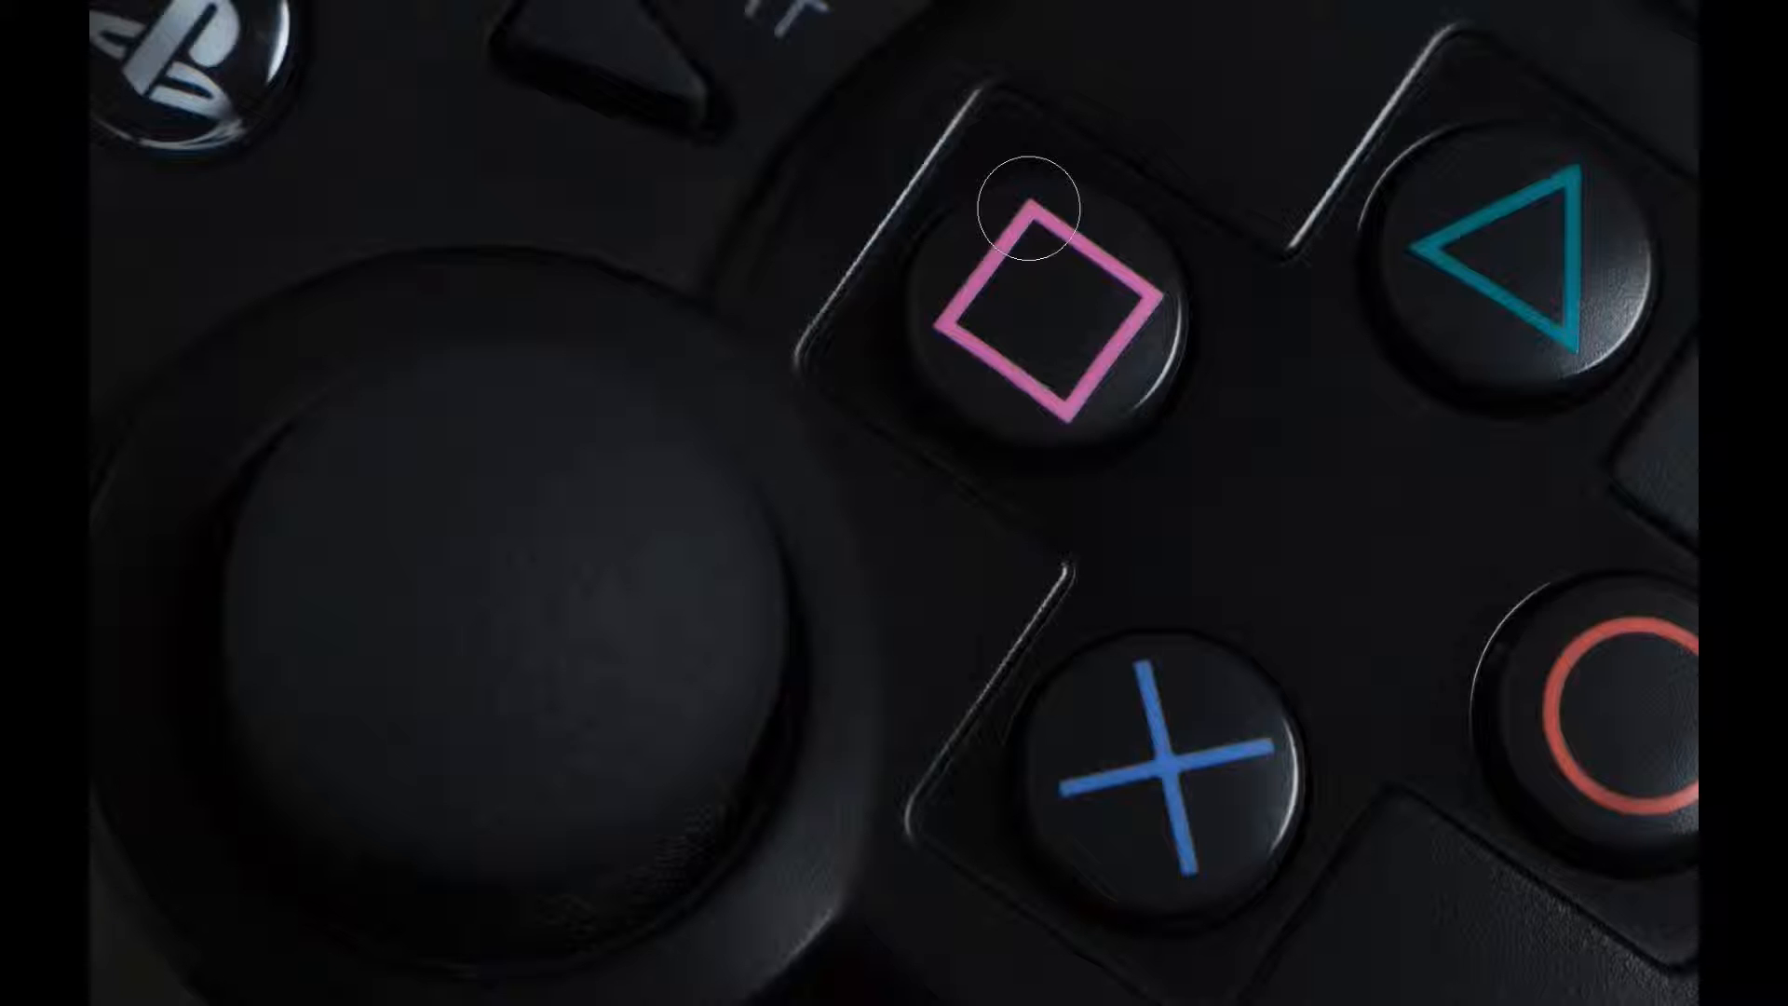
left_click_drag(934, 465, 963, 484)
left_click_drag(853, 487, 889, 503)
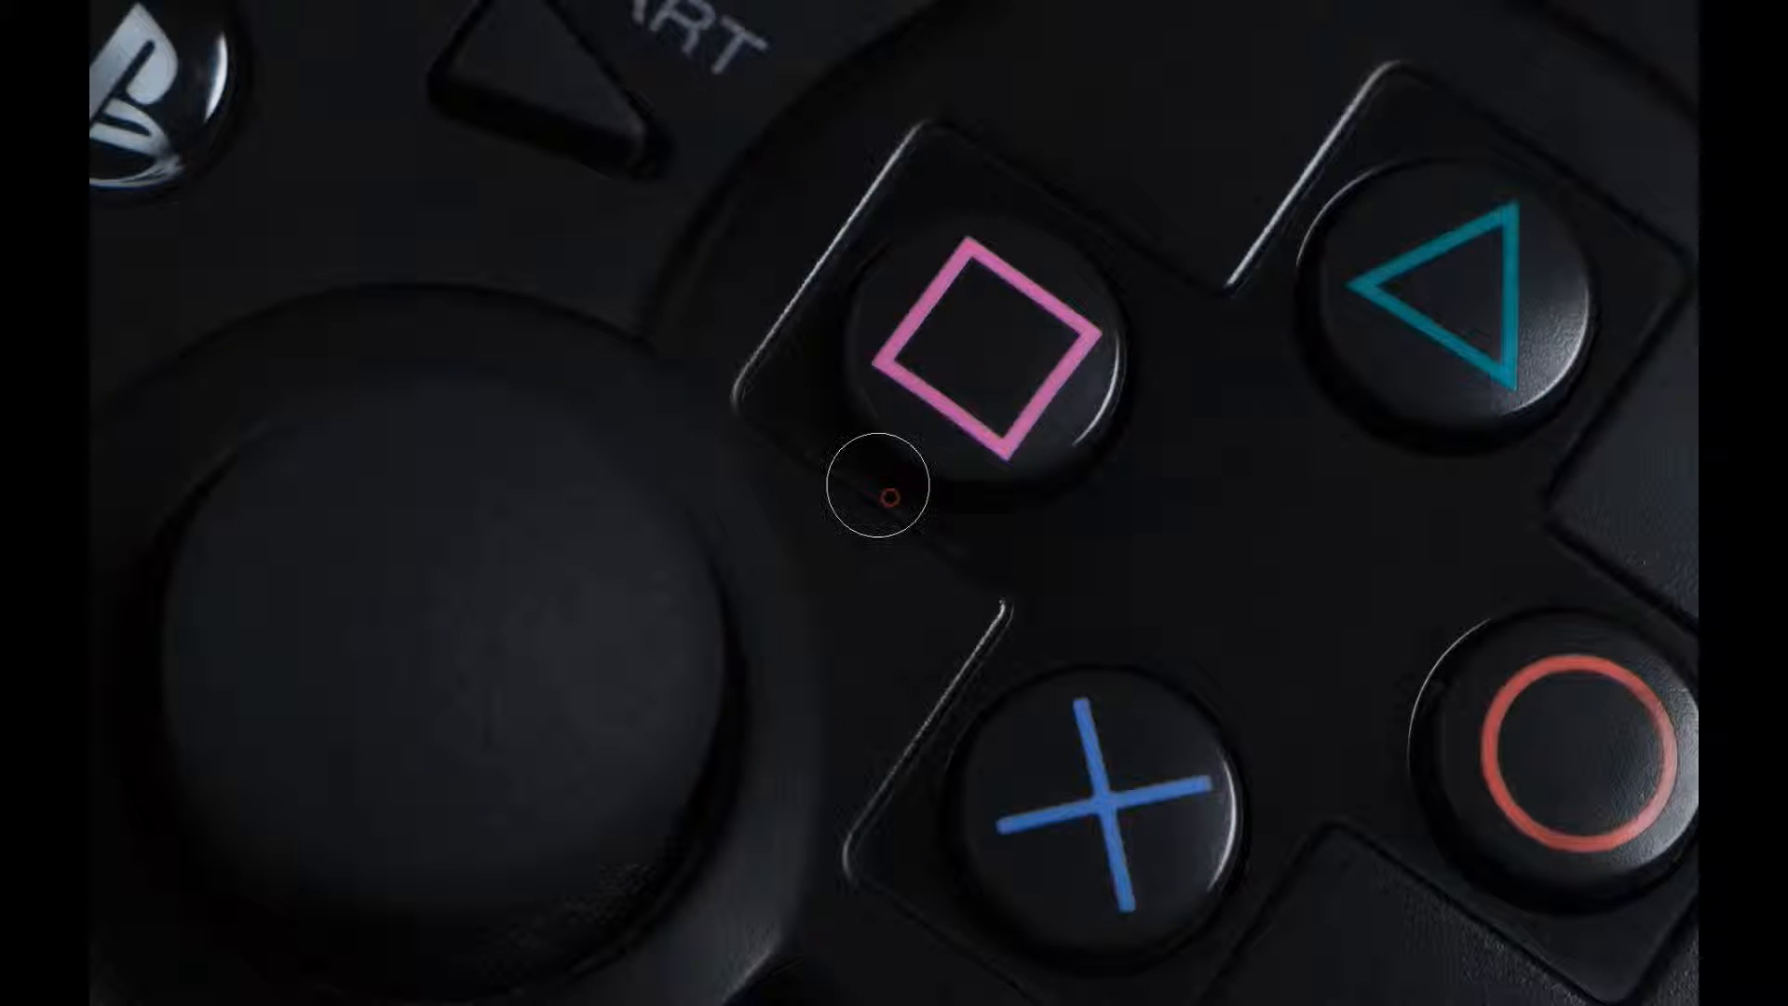
key("z")
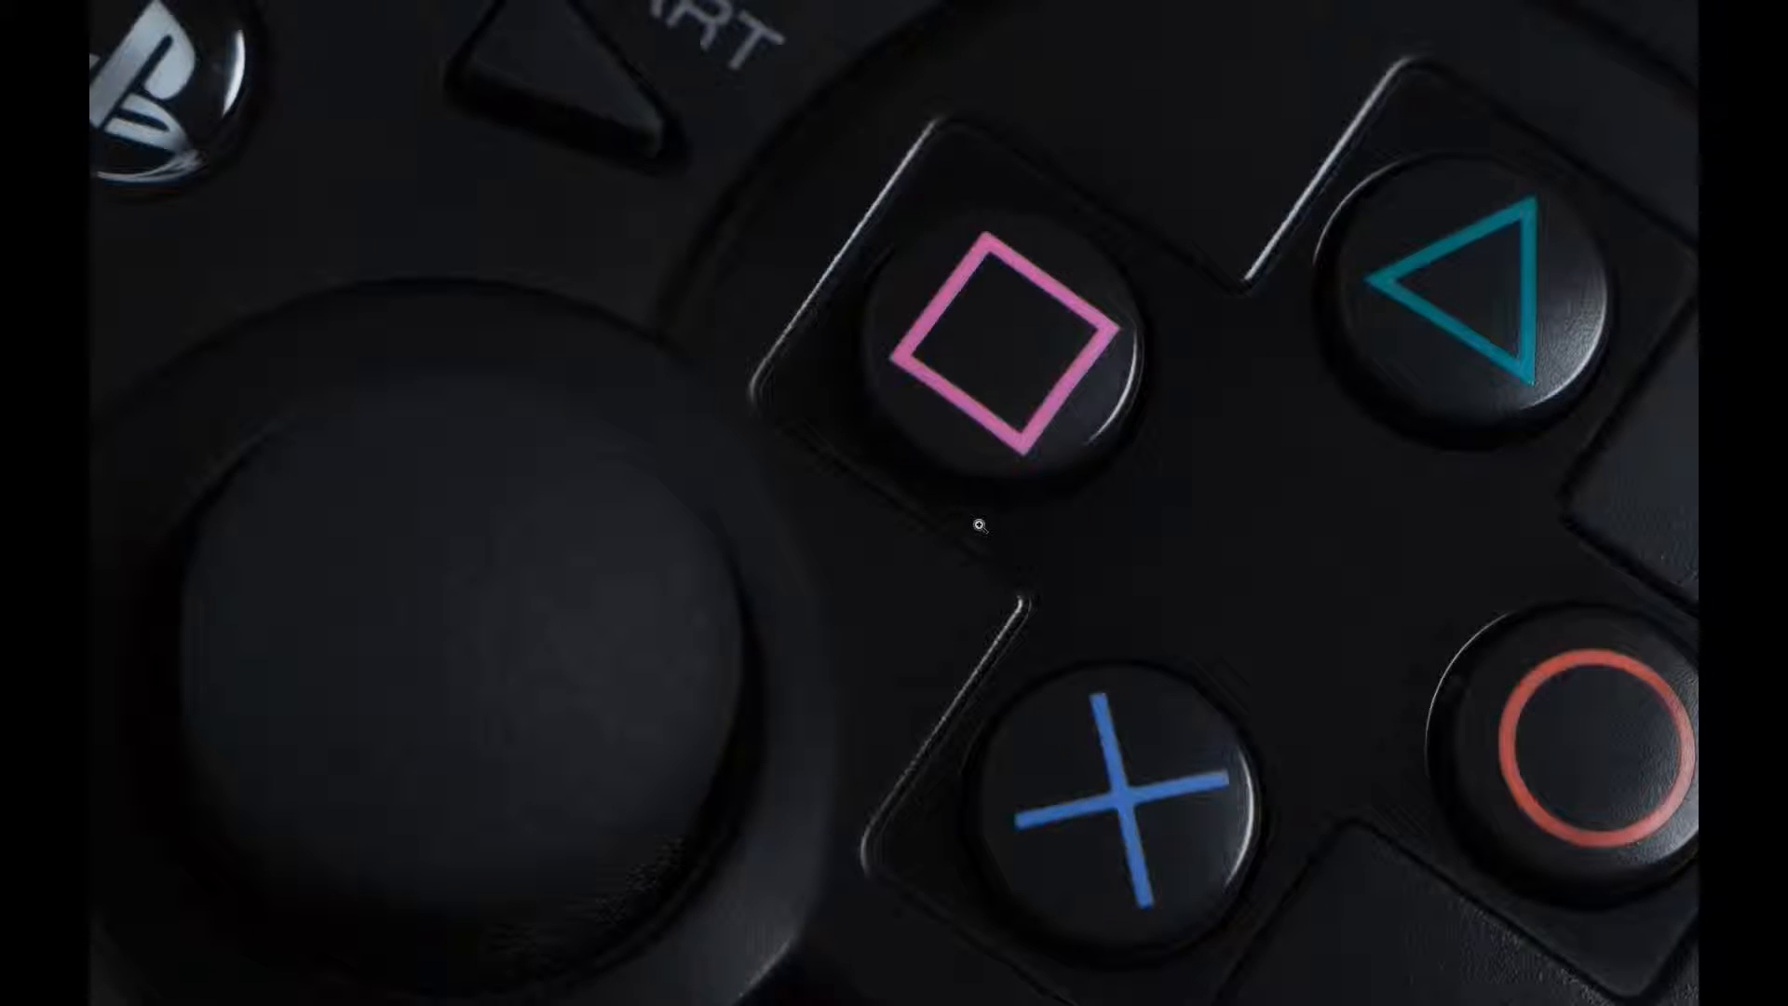
left_click(964, 536)
left_click(985, 528, "alt")
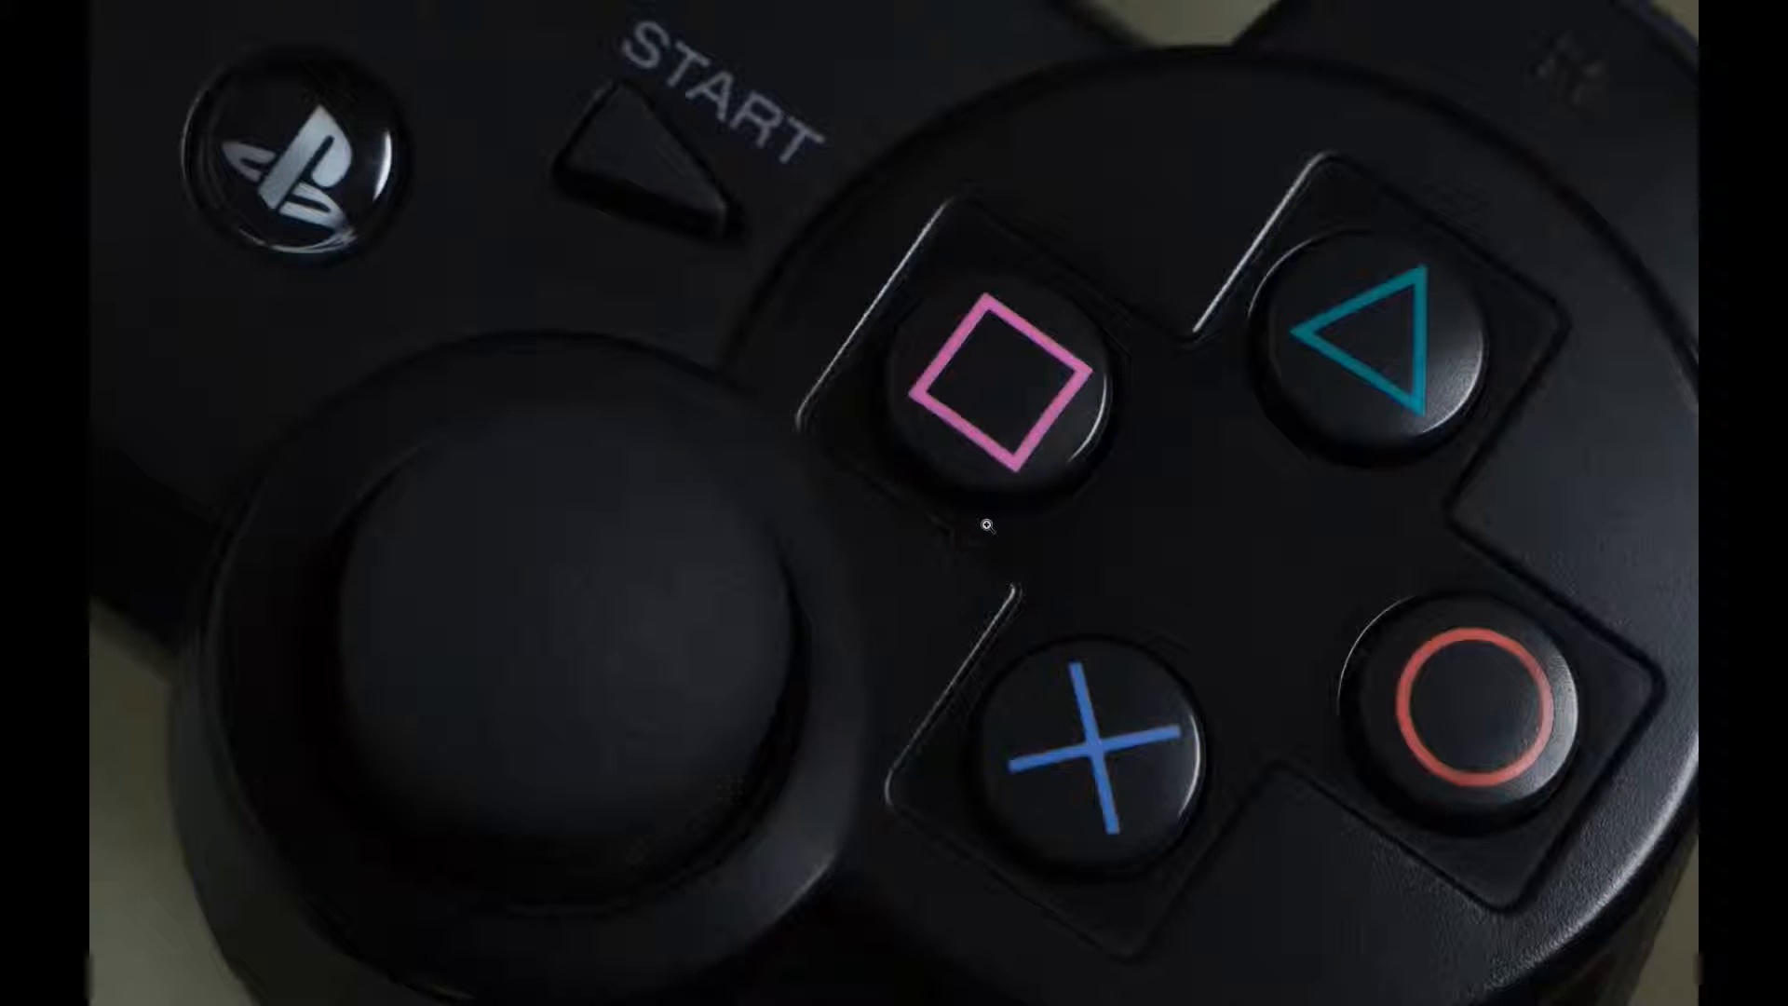